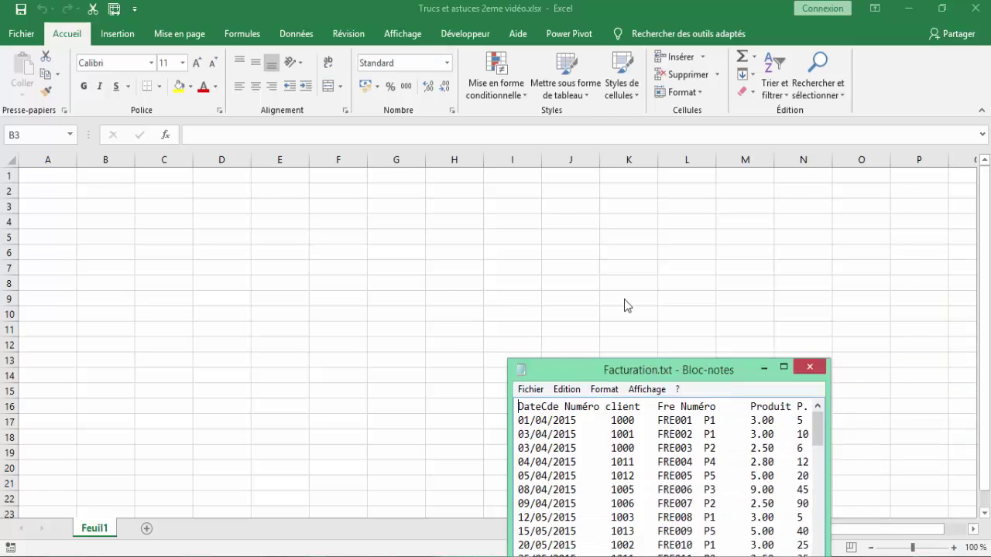
# Step: Maximize the Facturation invoice text, then resize the ClientAdresse workbook to show more client rows
pyautogui.doubleClick(609, 195)
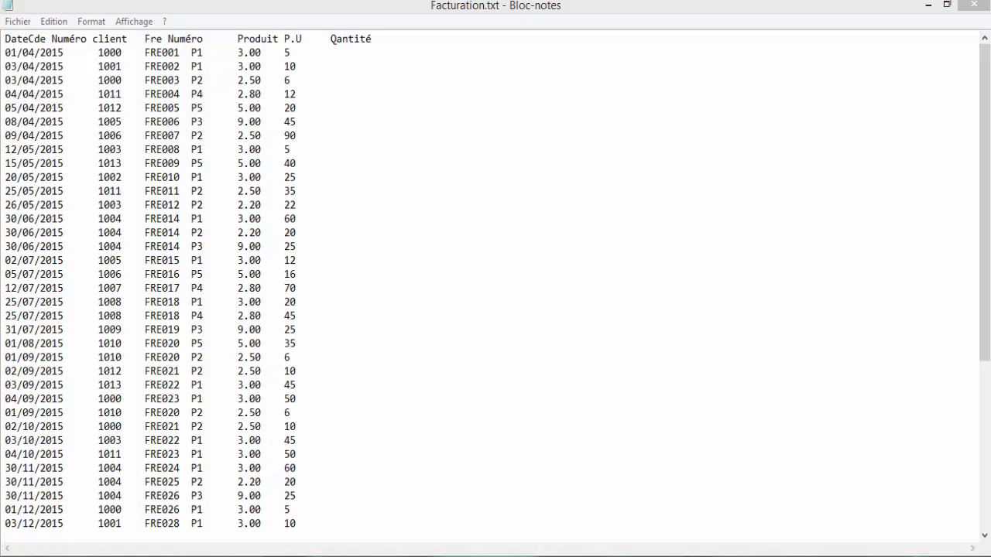
pyautogui.hotkey('alt', 'Tab')
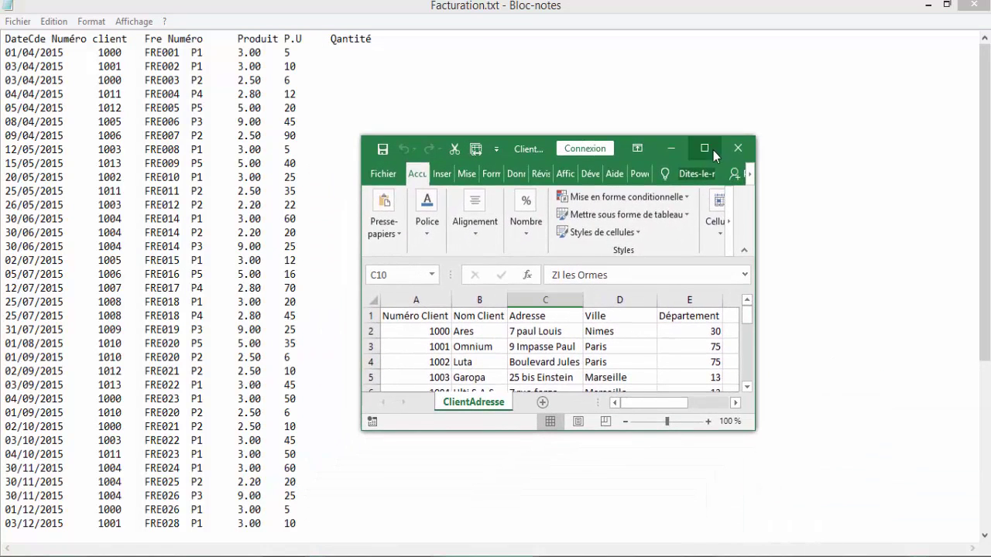
pyautogui.click(704, 149)
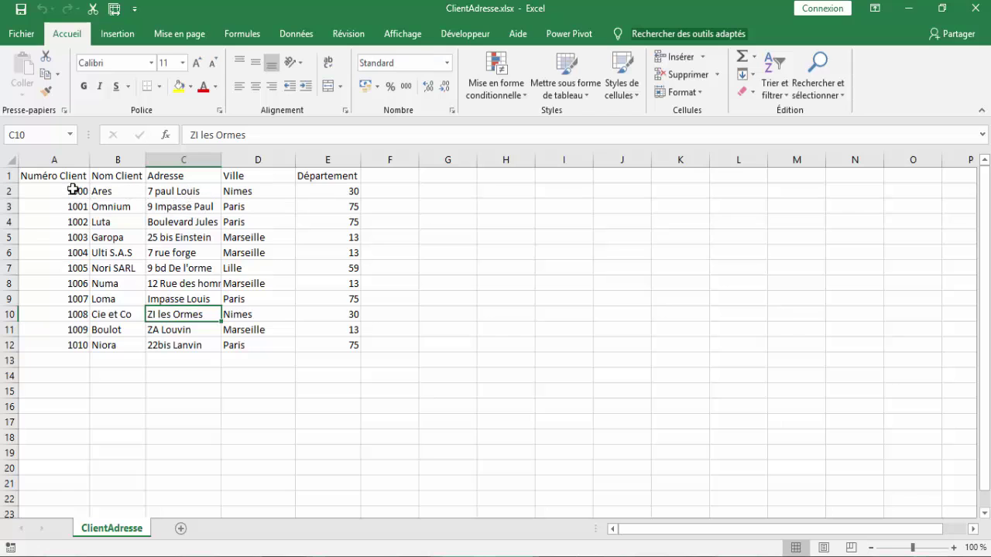
pyautogui.click(941, 8)
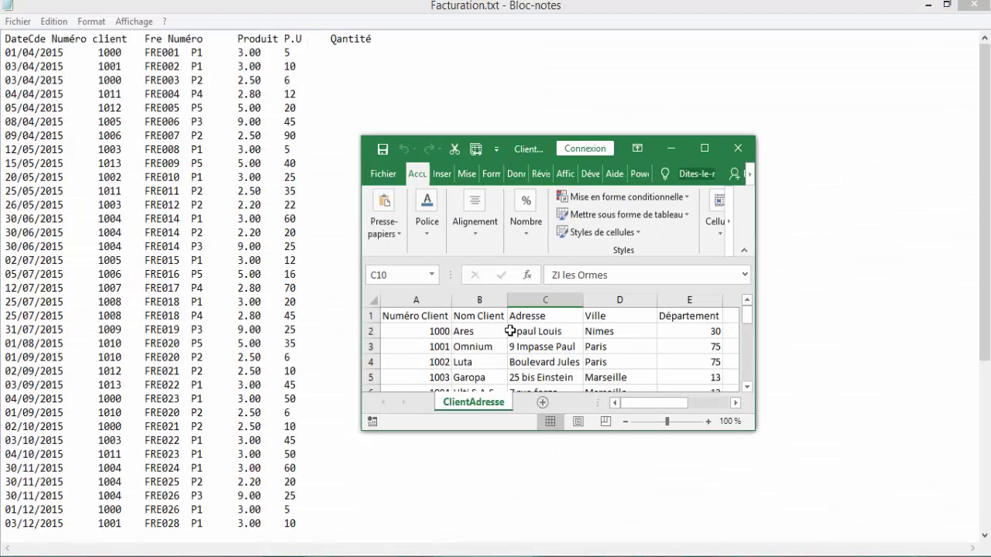
pyautogui.moveTo(649, 431); pyautogui.dragTo(642, 546)
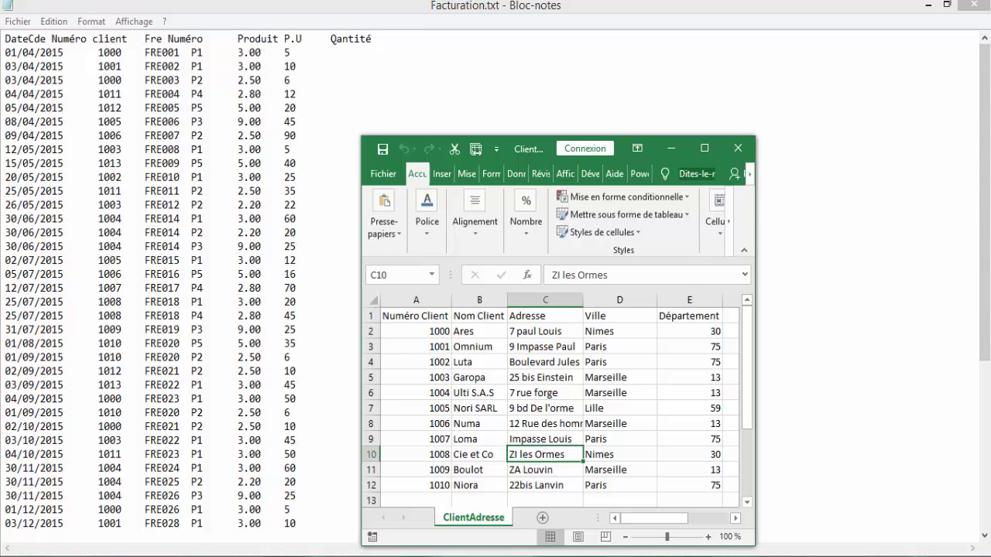
# Step: Maximize the Commerciaux Access table, then minimize ClientAdresse to reveal the empty workbook
pyautogui.click(984, 232)
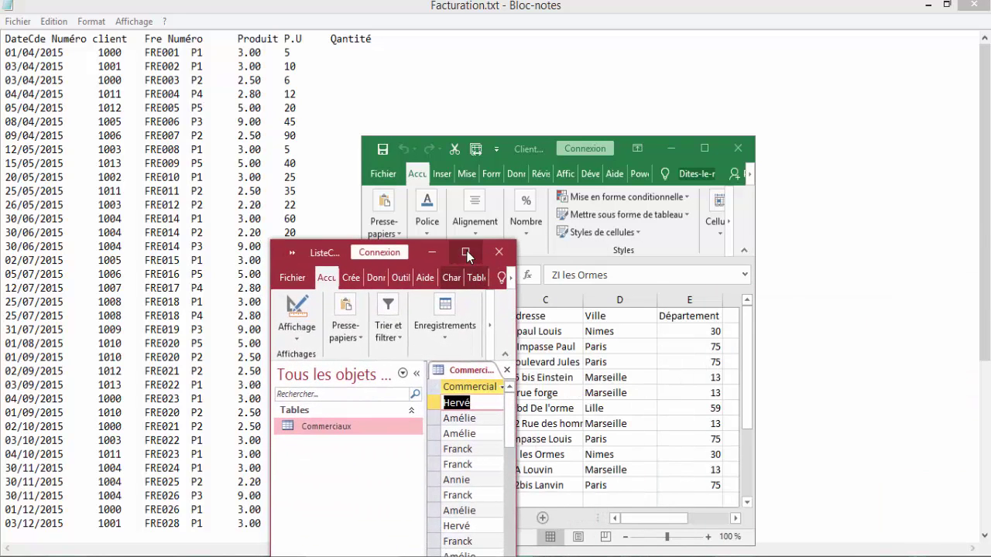
pyautogui.click(466, 253)
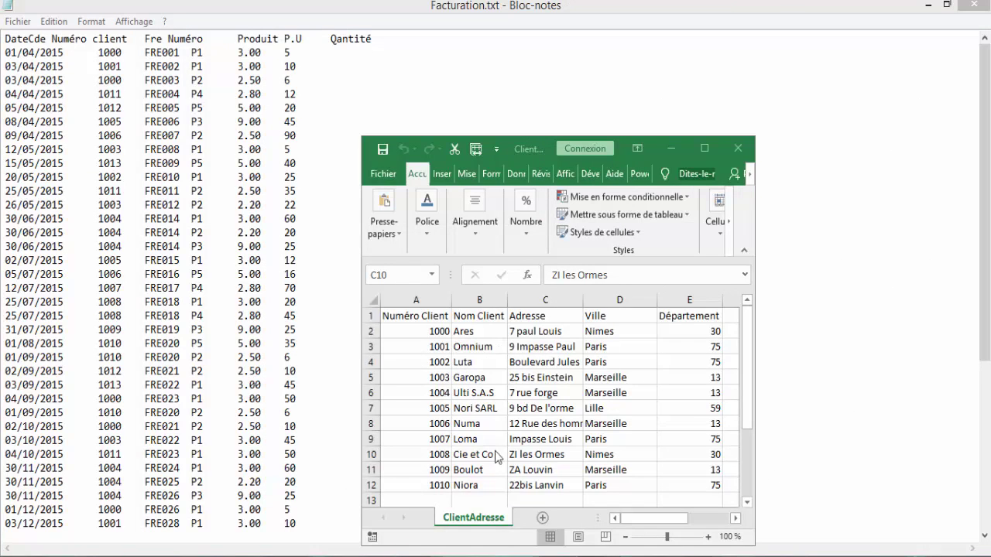
pyautogui.click(513, 149)
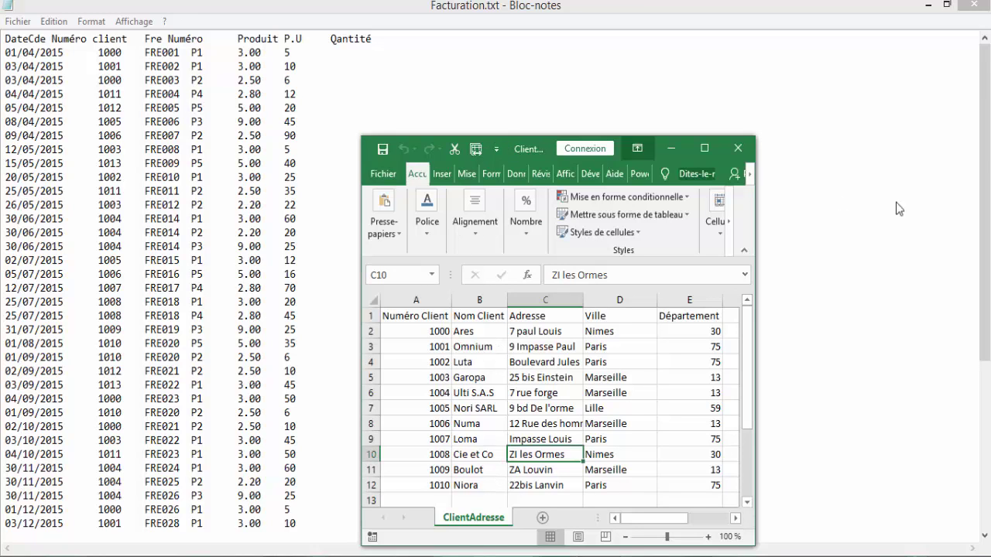
pyautogui.click(669, 150)
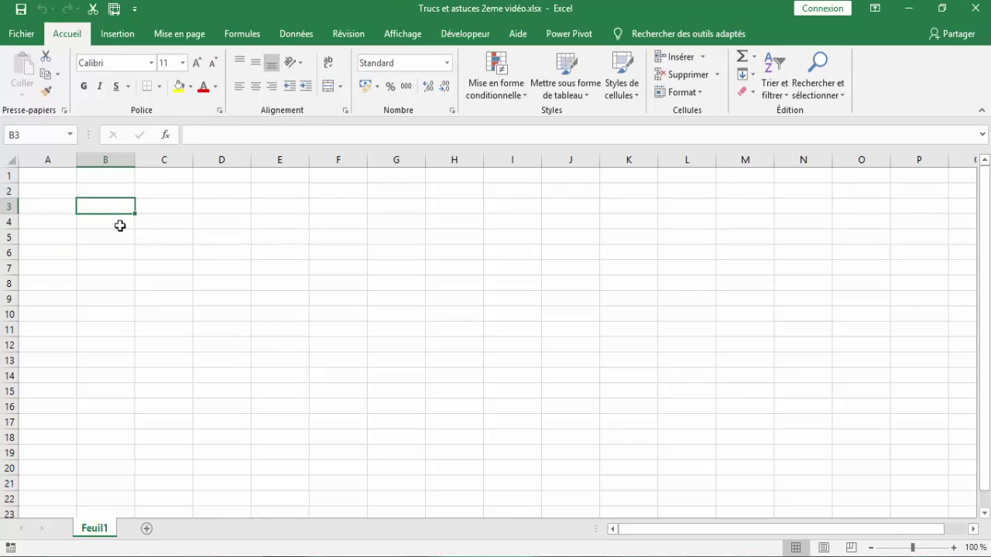
# Step: With cell A2 selected, start a new query from a text file
pyautogui.click(53, 187)
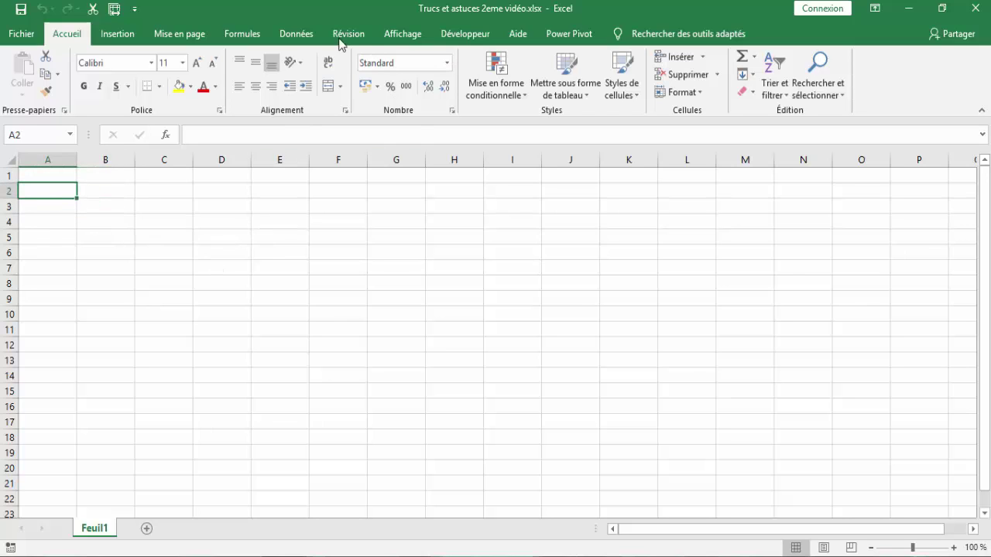
pyautogui.click(300, 41)
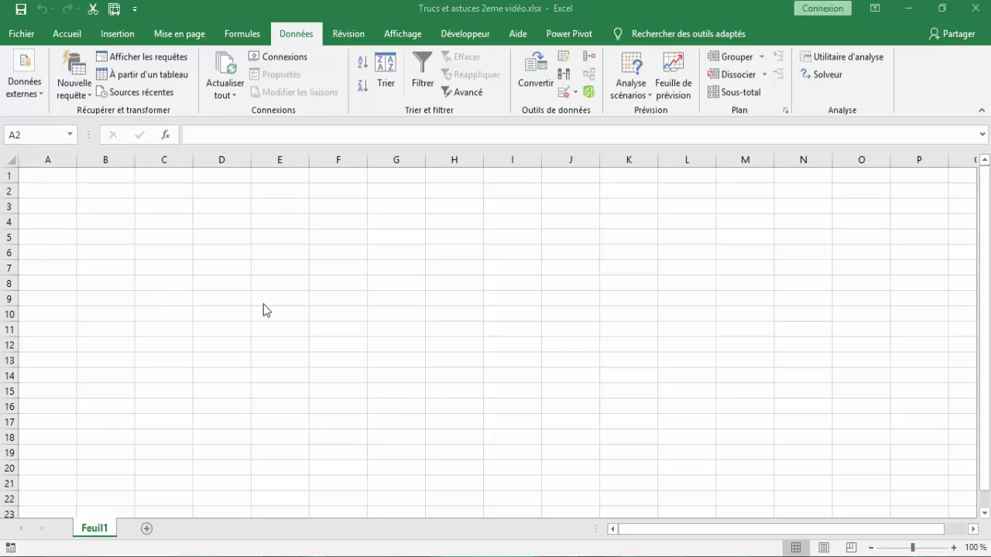
pyautogui.click(81, 104)
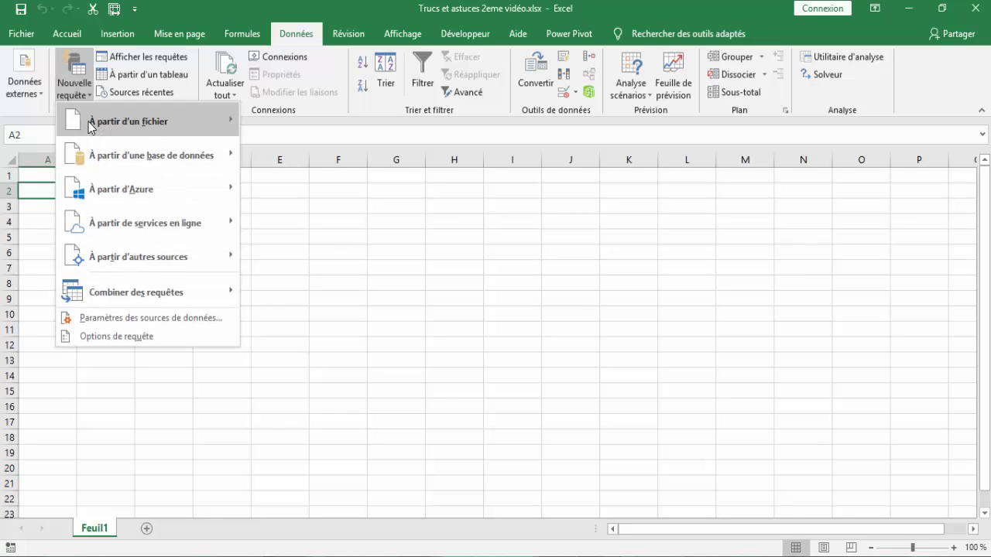
pyautogui.moveTo(91, 127)
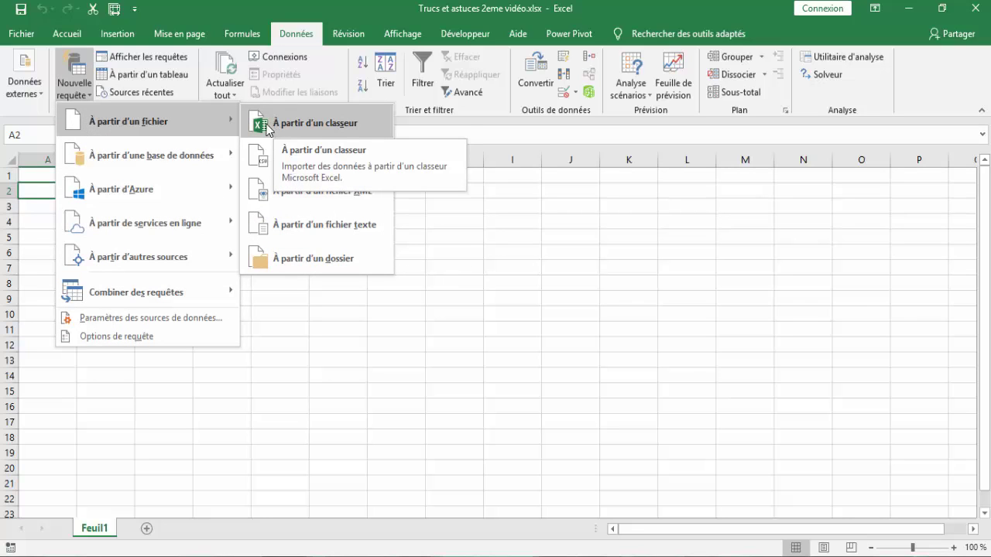
pyautogui.moveTo(214, 151)
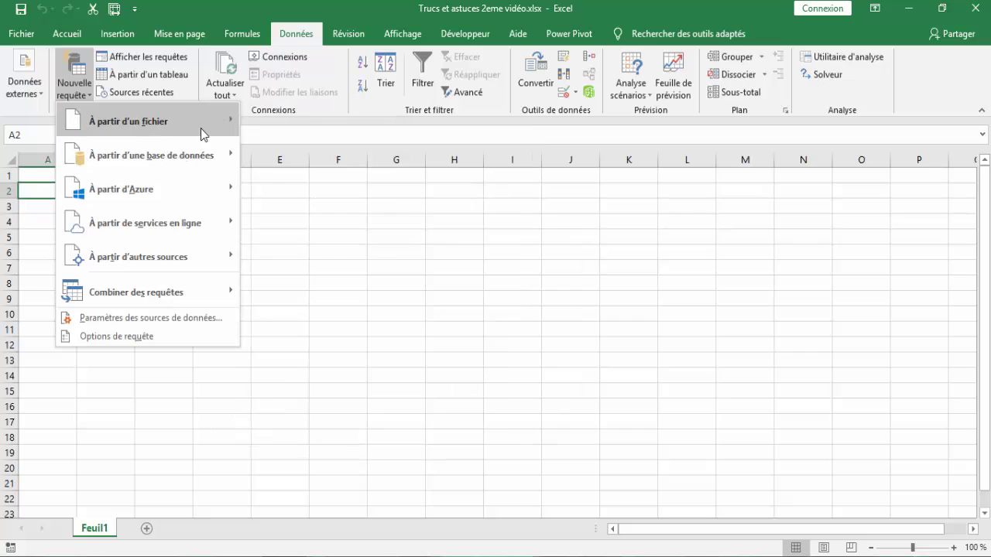
pyautogui.moveTo(204, 132)
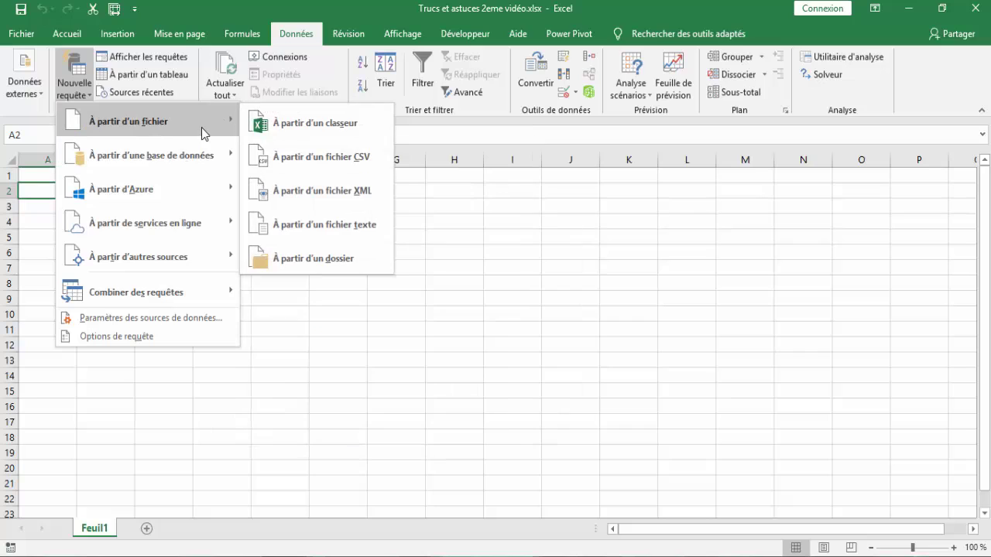
pyautogui.click(322, 224)
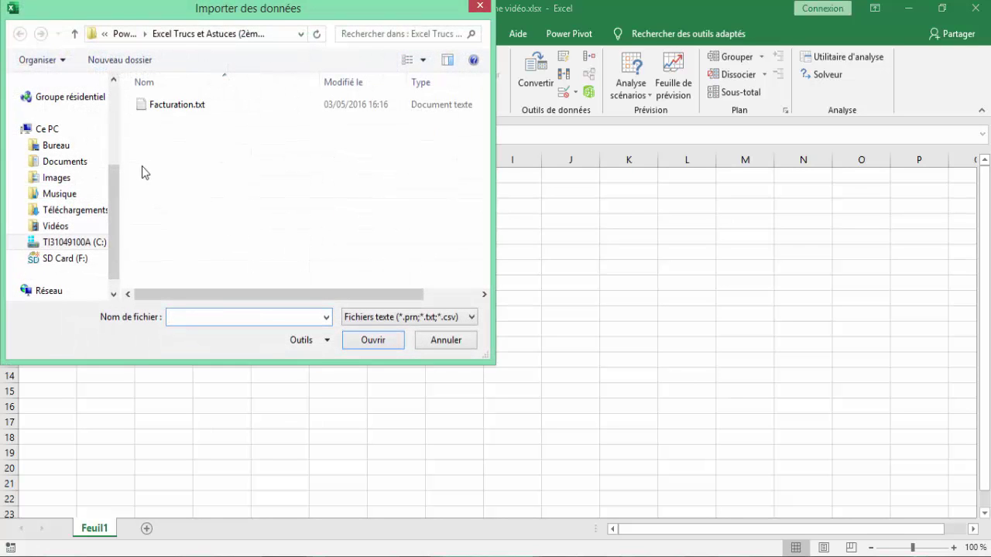
# Step: Import Facturation.txt from Bureau > PowerQuery Trucs et astuces > Excel Trucs et Astuces (2ème vidéo)
pyautogui.click(66, 168)
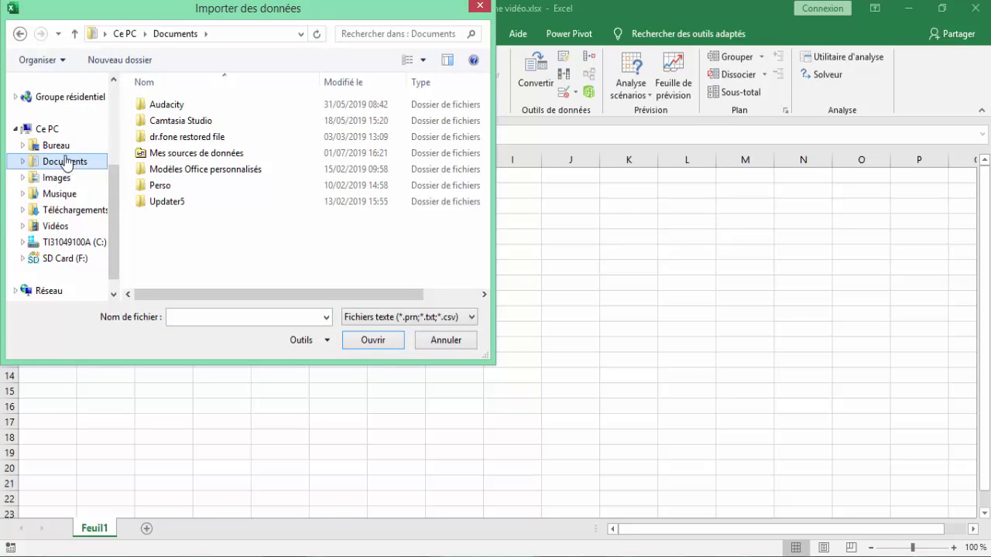
pyautogui.click(66, 150)
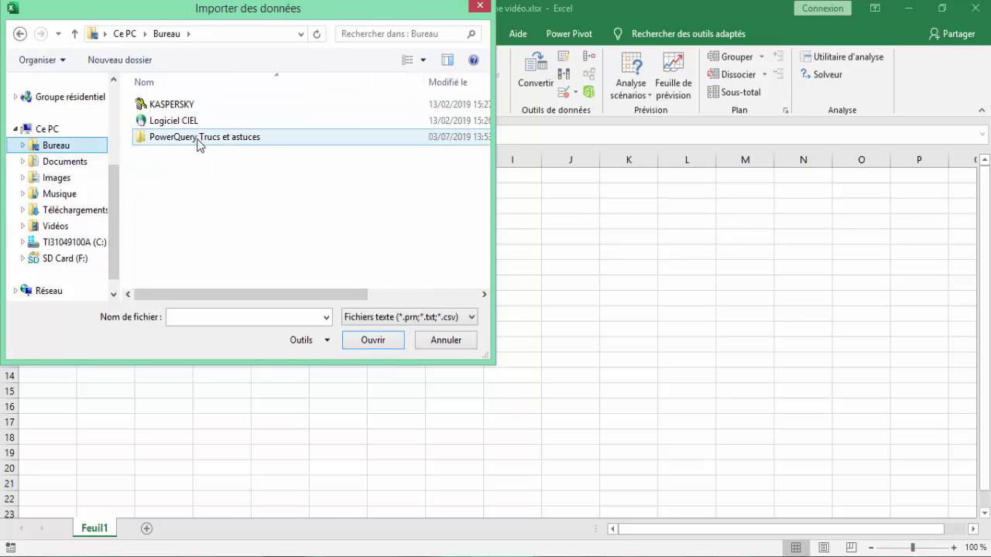
pyautogui.doubleClick(199, 137)
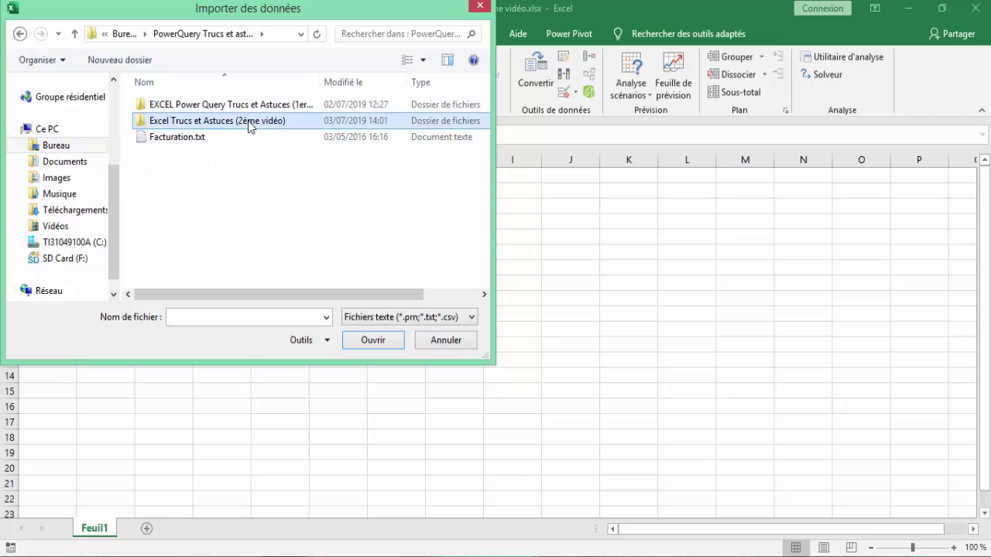
pyautogui.doubleClick(246, 120)
pyautogui.click(191, 107)
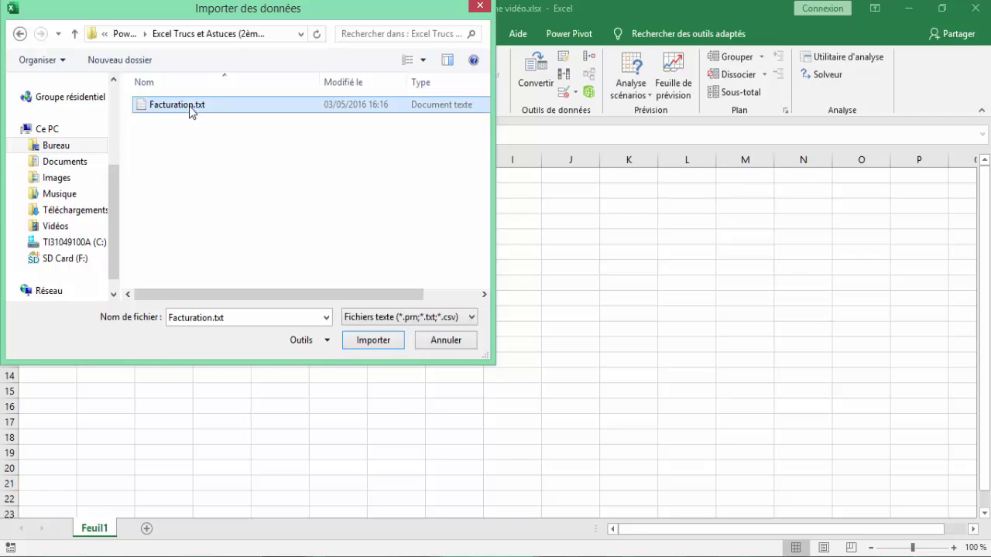
pyautogui.click(373, 341)
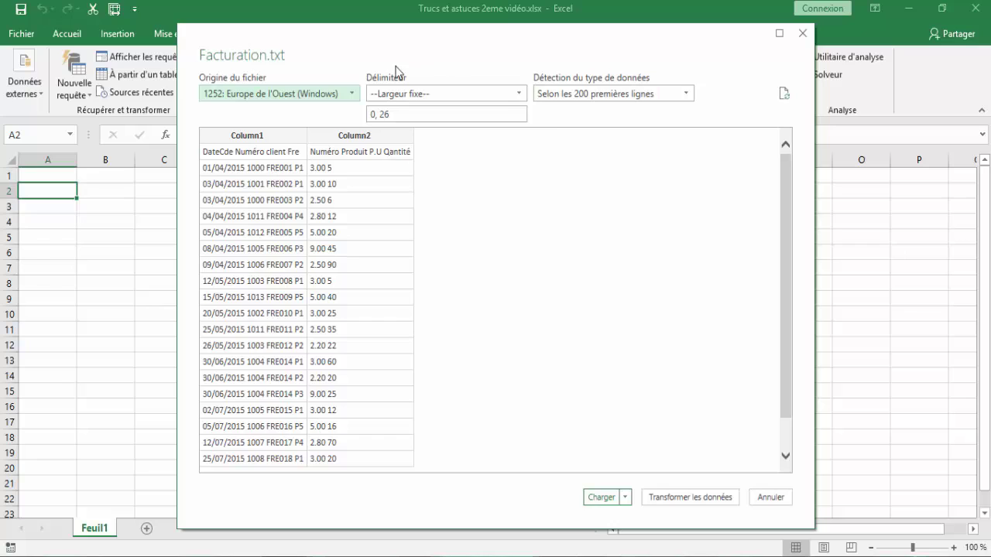
# Step: Set the import delimiter to Tabulation and send Facturation to the Power Query Editor
pyautogui.click(518, 94)
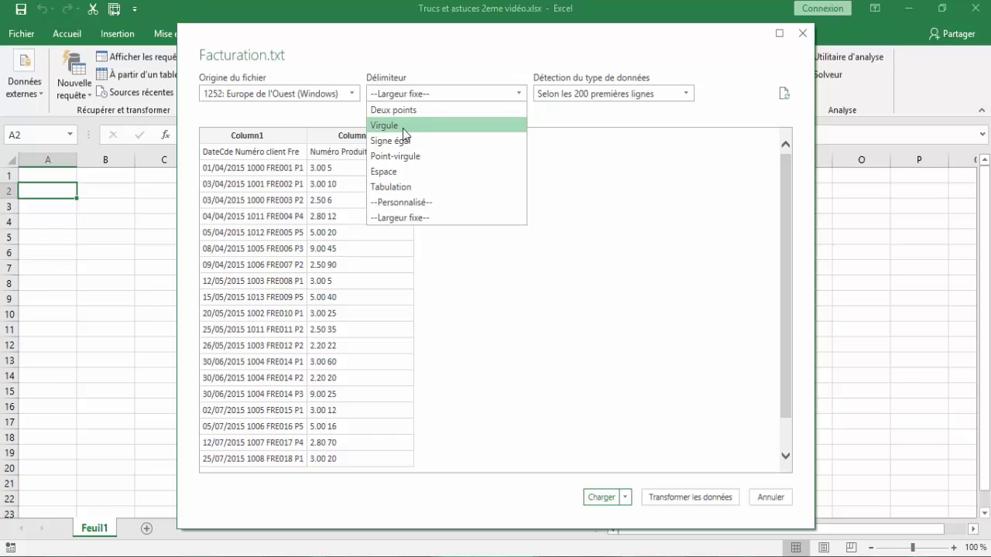
pyautogui.click(391, 187)
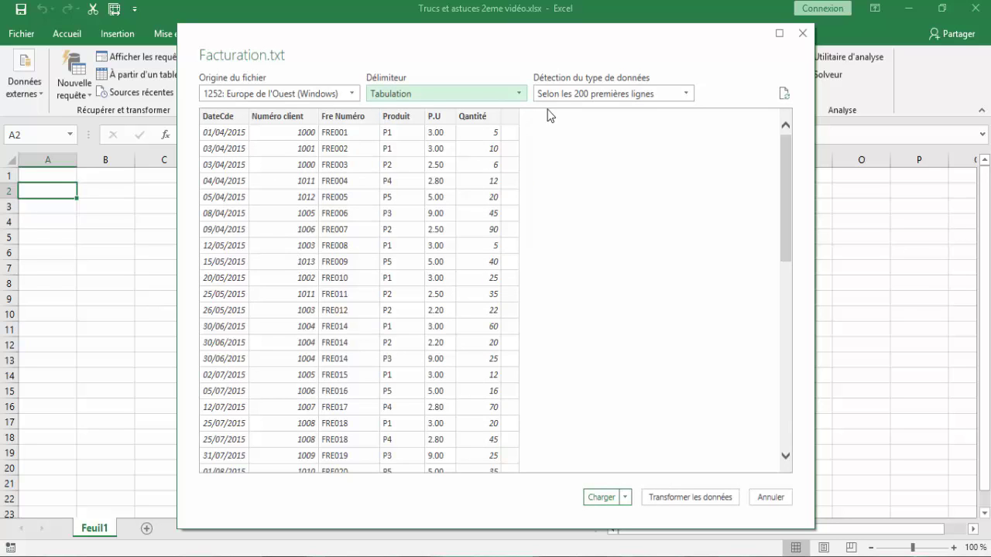
pyautogui.click(520, 93)
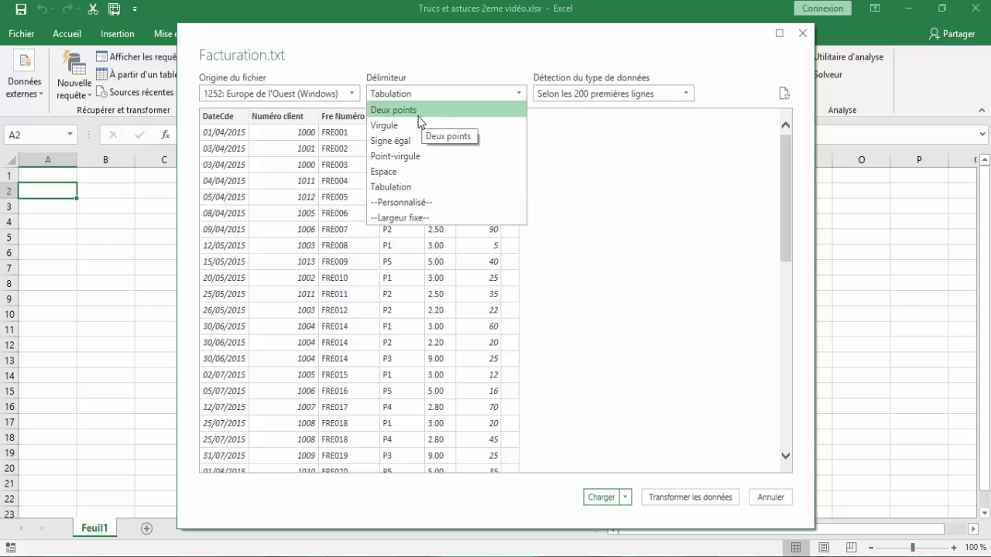
pyautogui.click(676, 301)
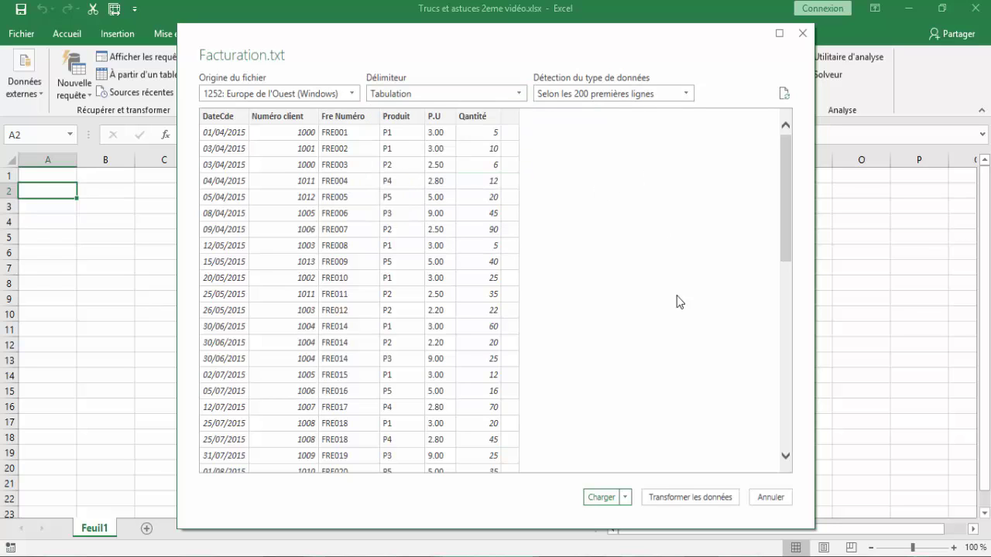
pyautogui.click(674, 498)
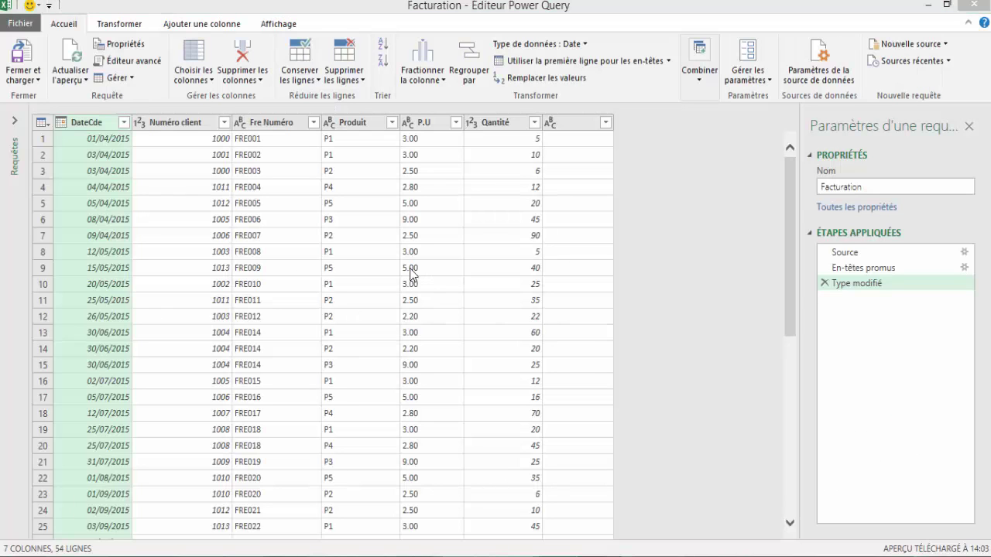
# Step: Replace '.' with ',' in the P.U column and set its type to Nombre décimal
pyautogui.click(424, 124)
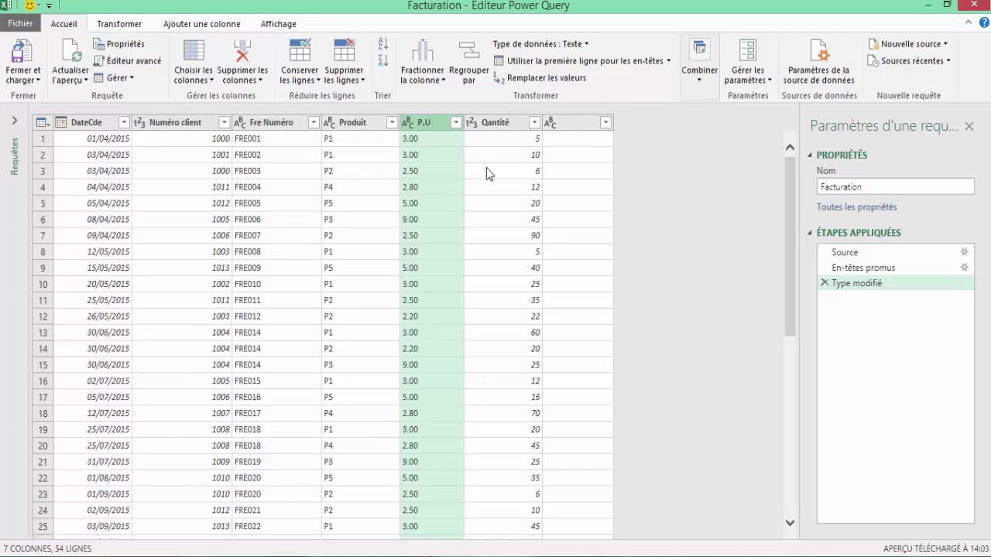
pyautogui.click(560, 79)
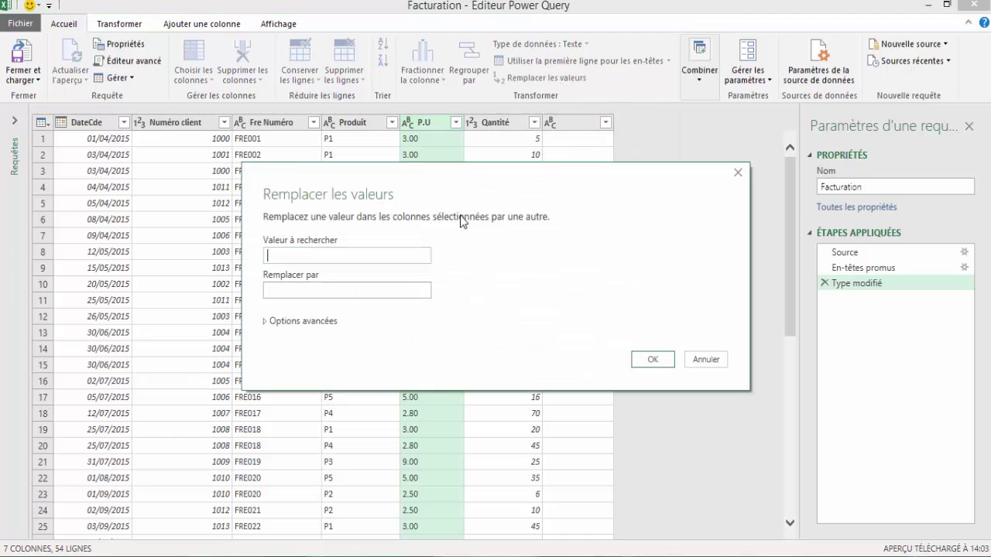
pyautogui.moveTo(485, 190); pyautogui.dragTo(729, 180)
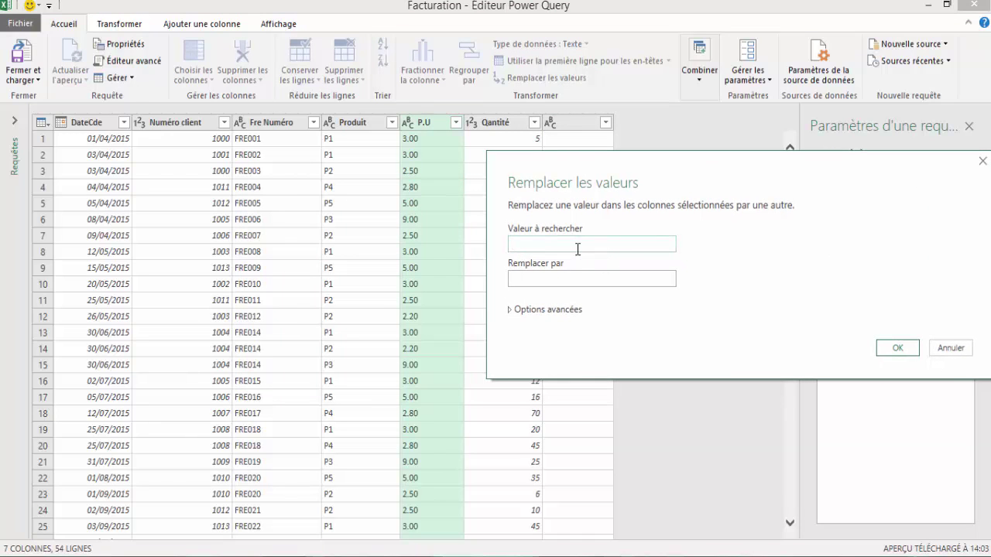
pyautogui.click(565, 249)
pyautogui.click(897, 347)
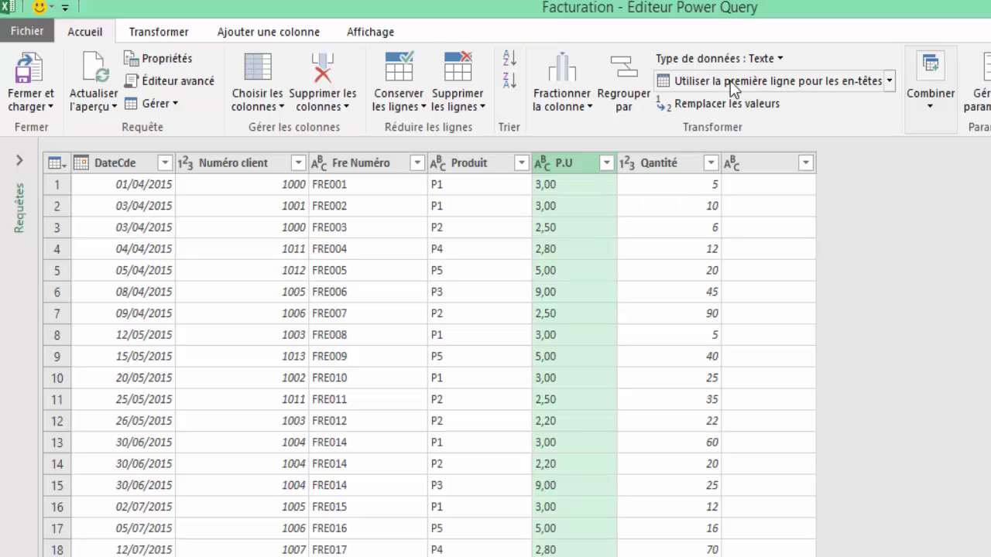
pyautogui.click(781, 58)
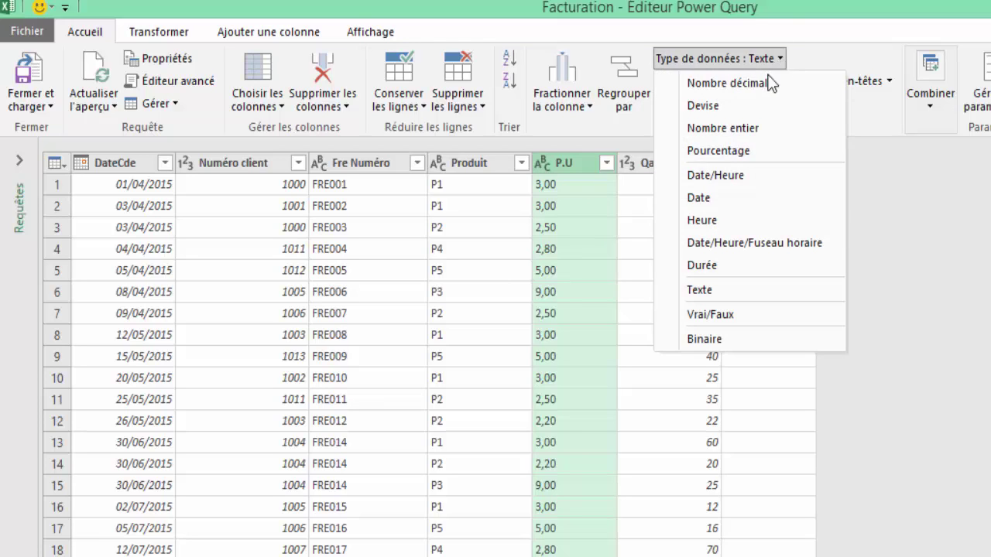
pyautogui.click(727, 82)
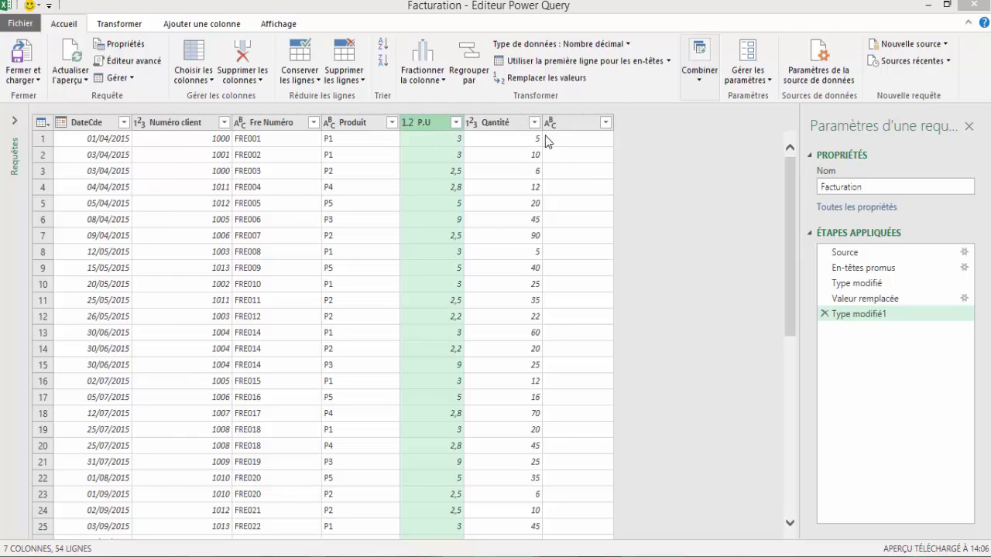
# Step: Create a custom column named Total with the formula [P.U]*[Qantité]
pyautogui.click(205, 24)
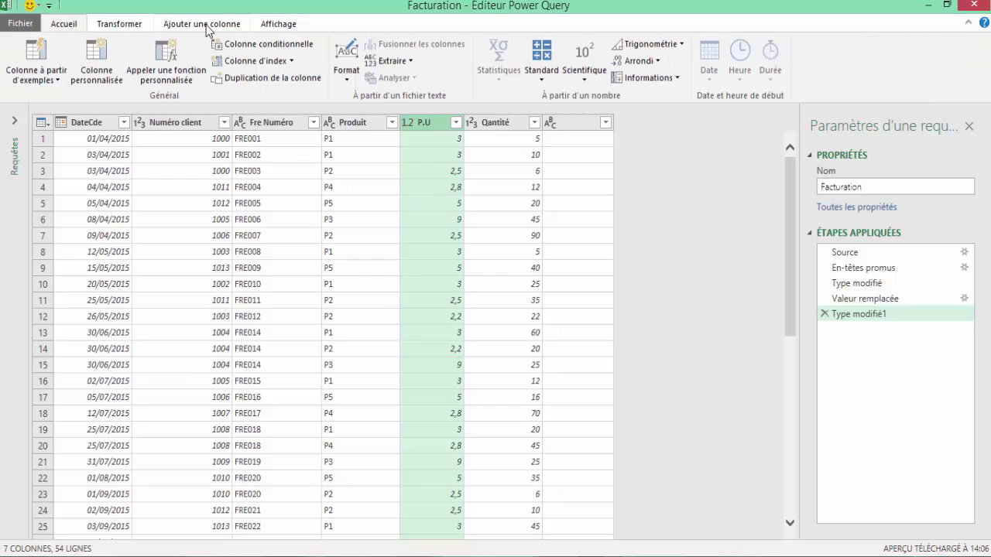
pyautogui.click(97, 62)
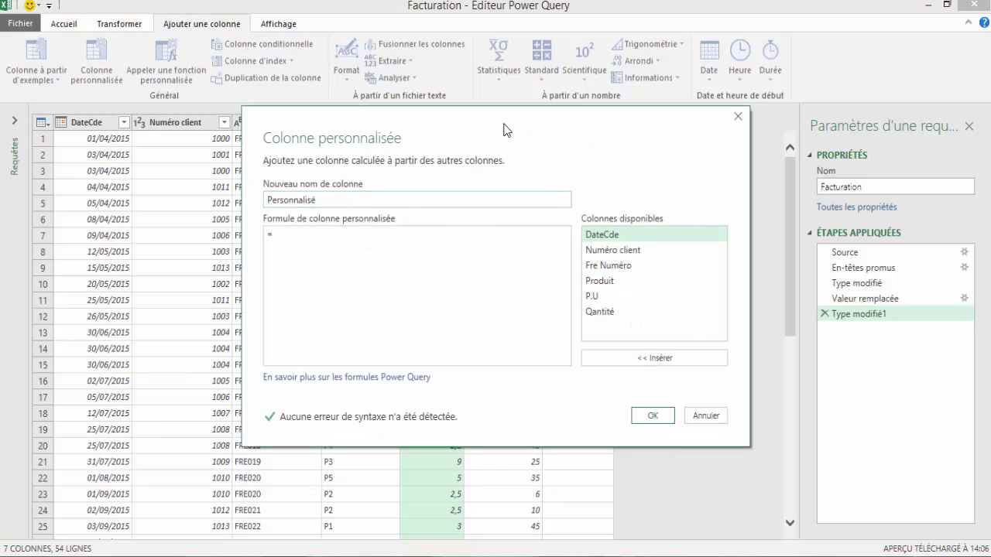
pyautogui.moveTo(517, 166); pyautogui.dragTo(485, 248)
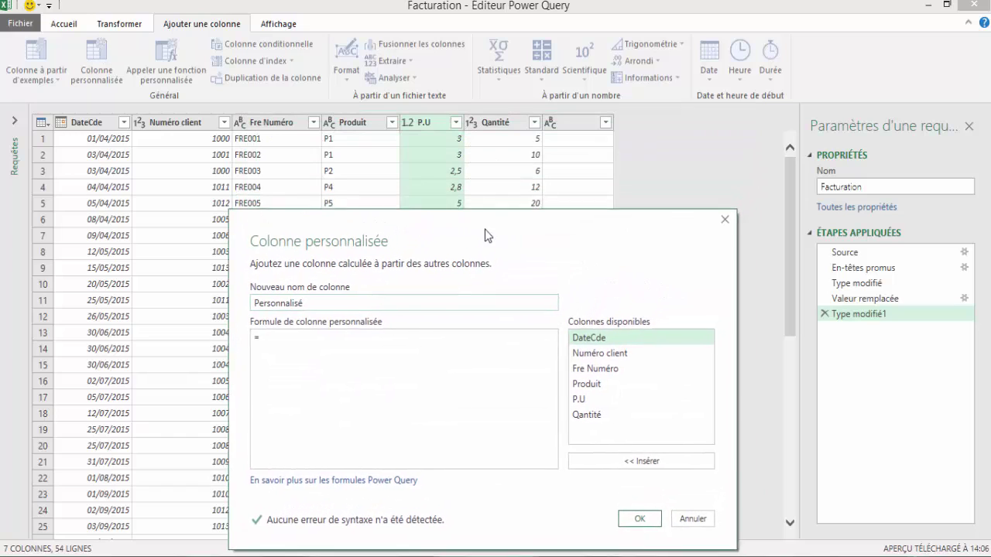
pyautogui.doubleClick(314, 309)
pyautogui.write('T')
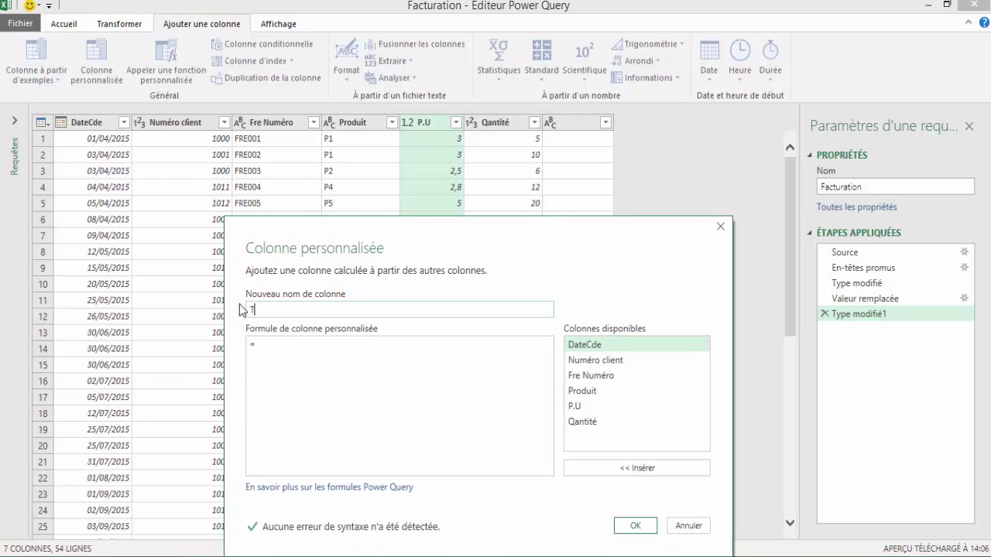
pyautogui.write('otal')
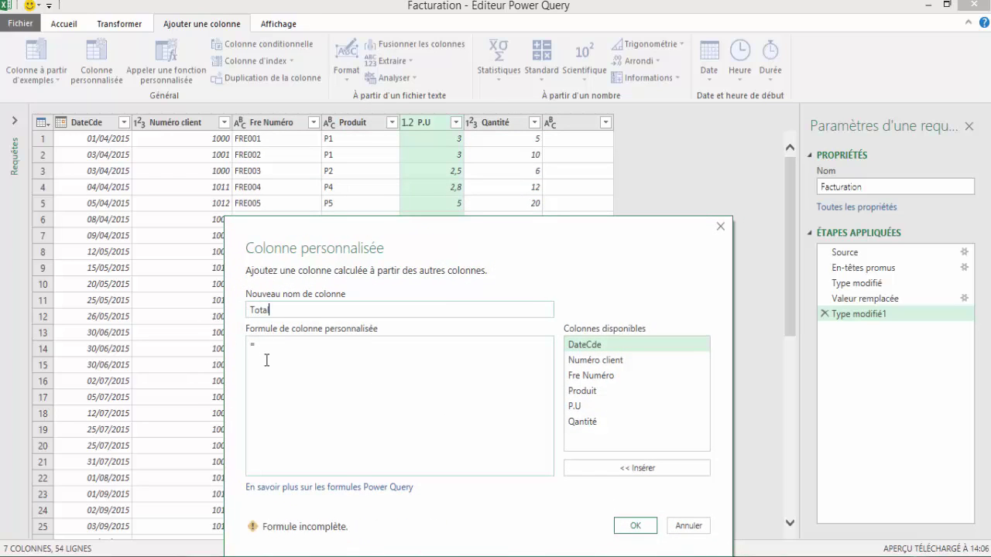
pyautogui.click(278, 348)
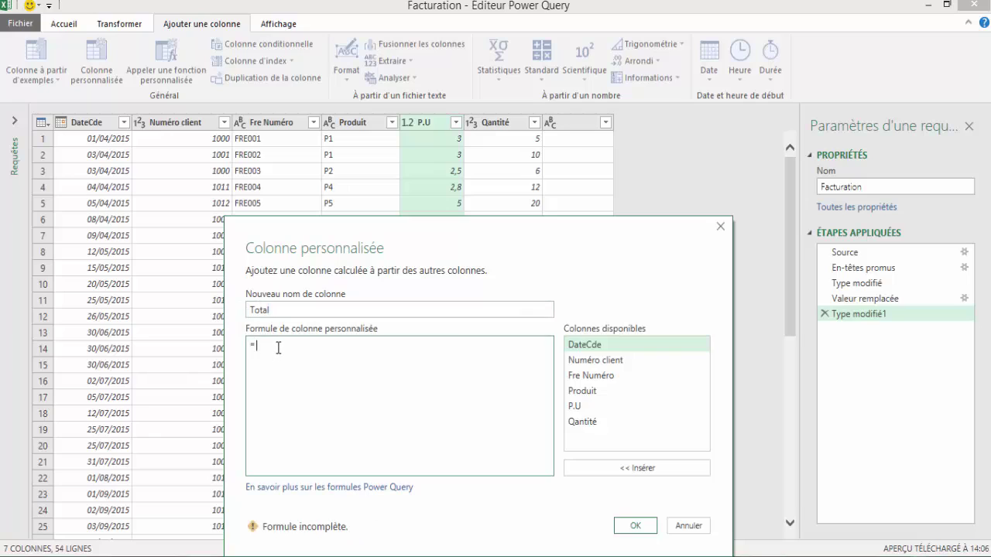
pyautogui.doubleClick(575, 406)
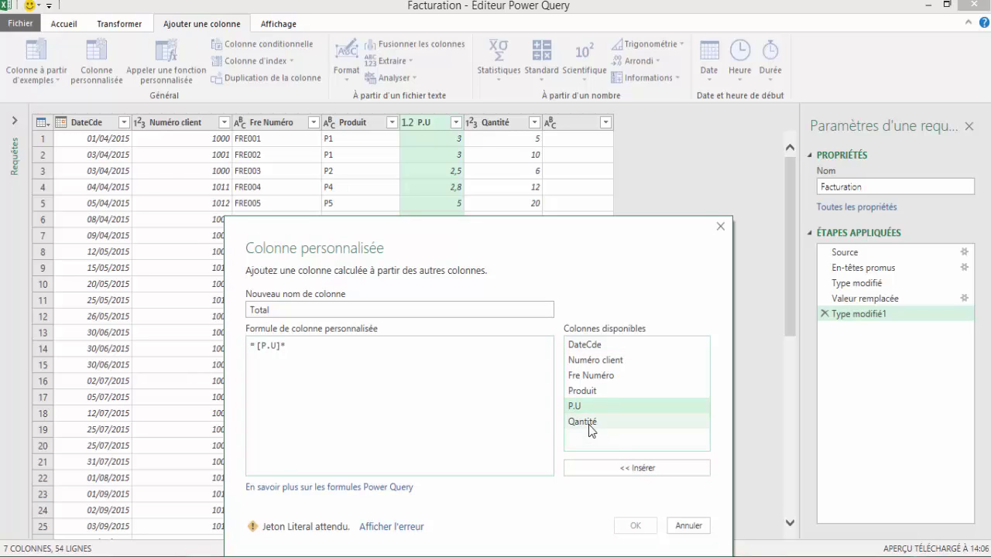
pyautogui.doubleClick(593, 427)
pyautogui.click(634, 530)
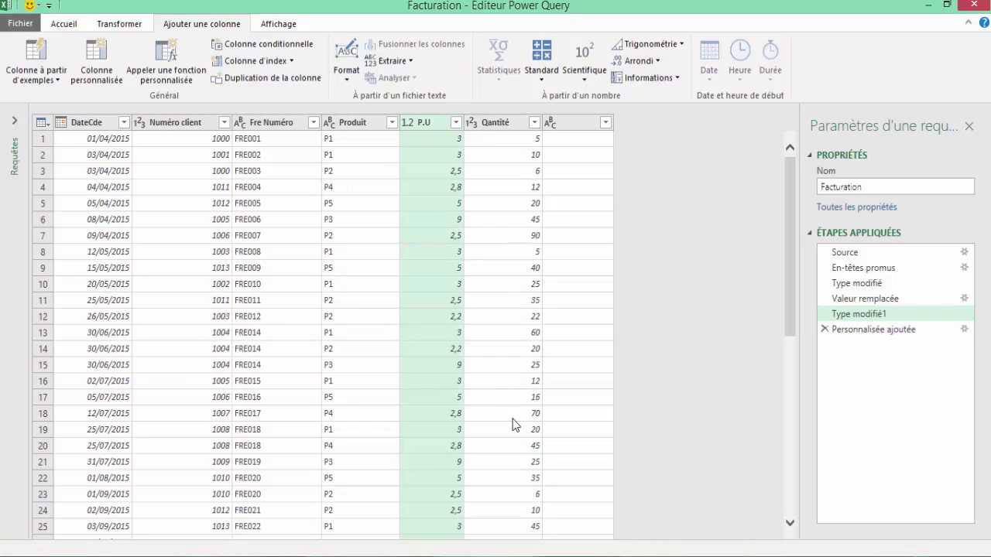
pyautogui.click(562, 124)
# Step: Remove the empty untitled column, leaving 7 columns ending with Total
pyautogui.rightClick(561, 123)
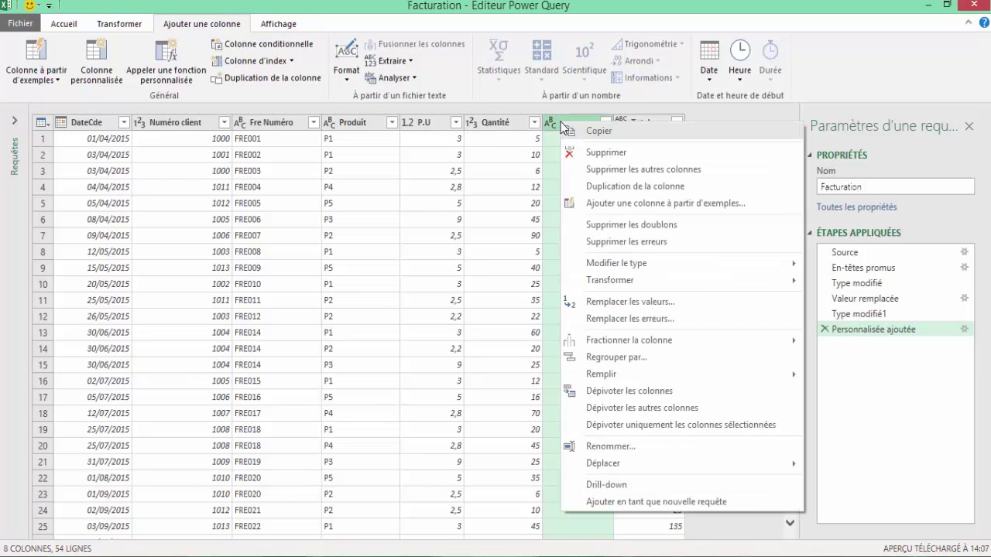
pyautogui.click(575, 152)
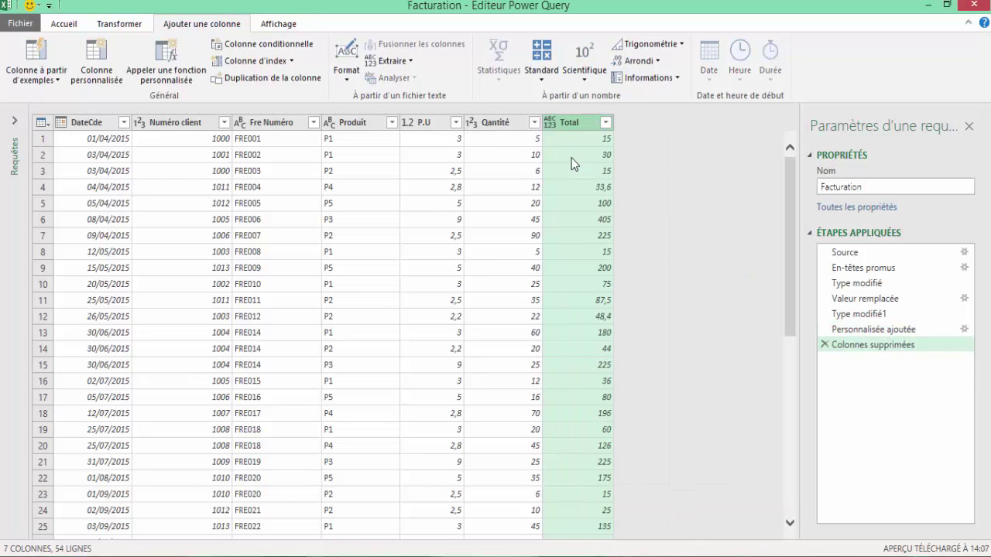
pyautogui.click(586, 140)
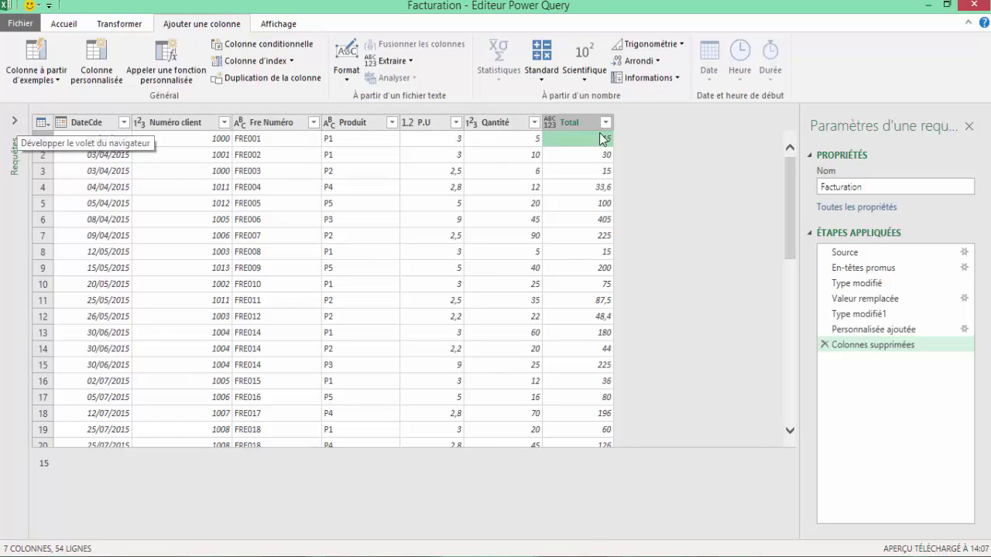
pyautogui.click(63, 24)
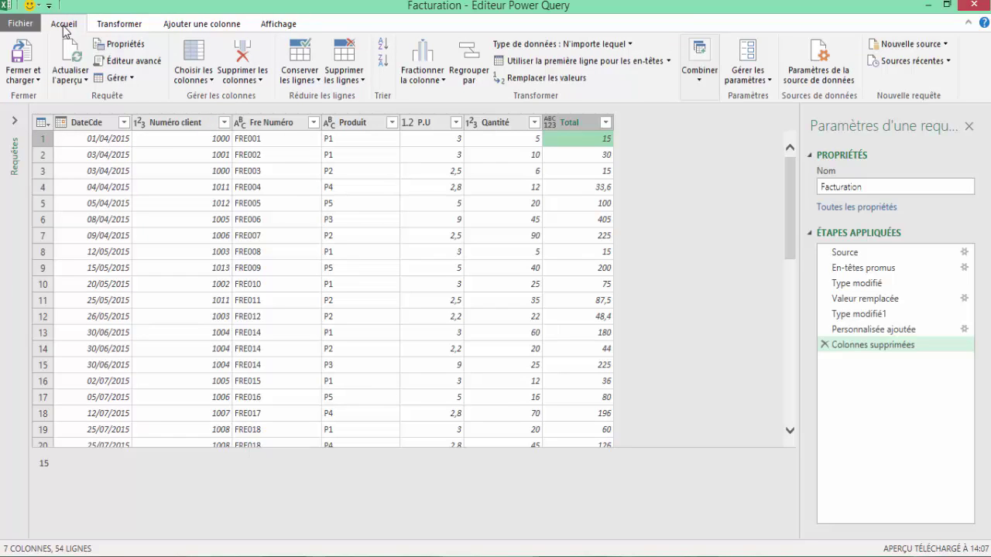
# Step: Add the ClientAdresse table from ClientAdresse.xlsx as an Excel-source query
pyautogui.click(945, 45)
pyautogui.moveTo(917, 66)
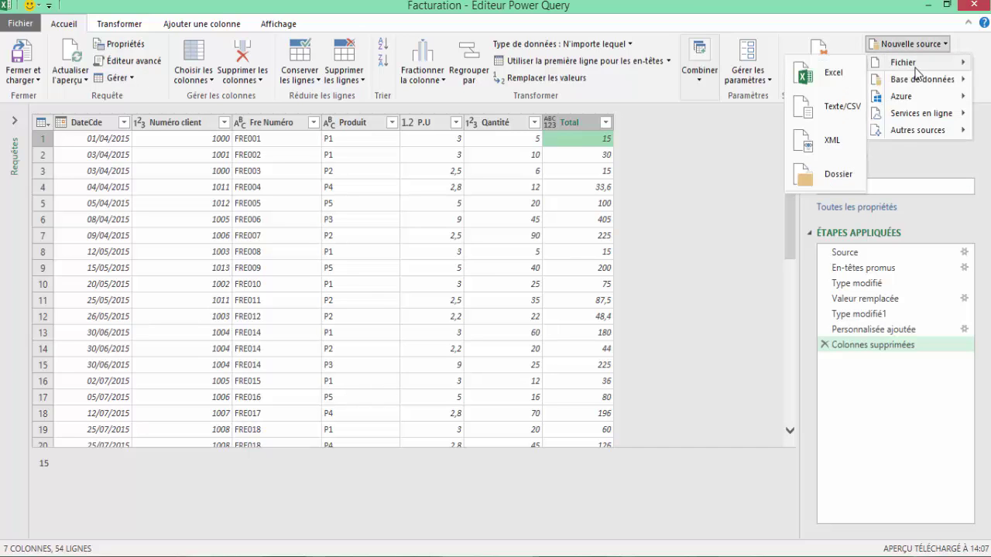
pyautogui.click(827, 81)
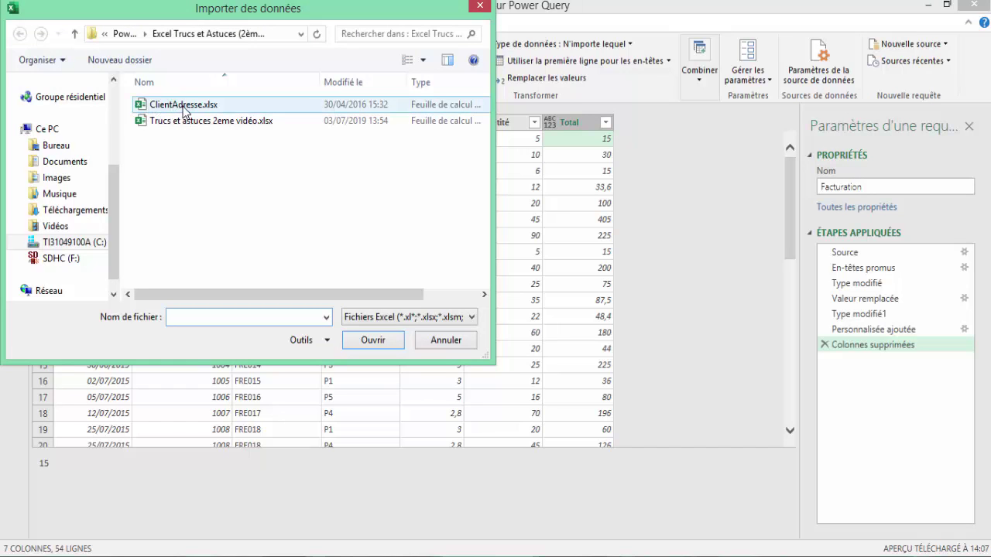
pyautogui.doubleClick(185, 109)
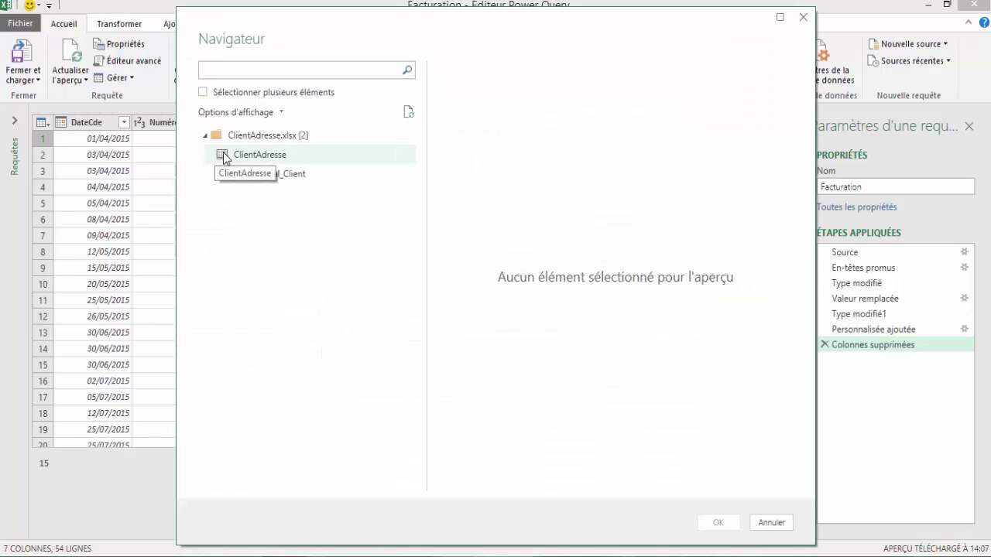
pyautogui.click(225, 158)
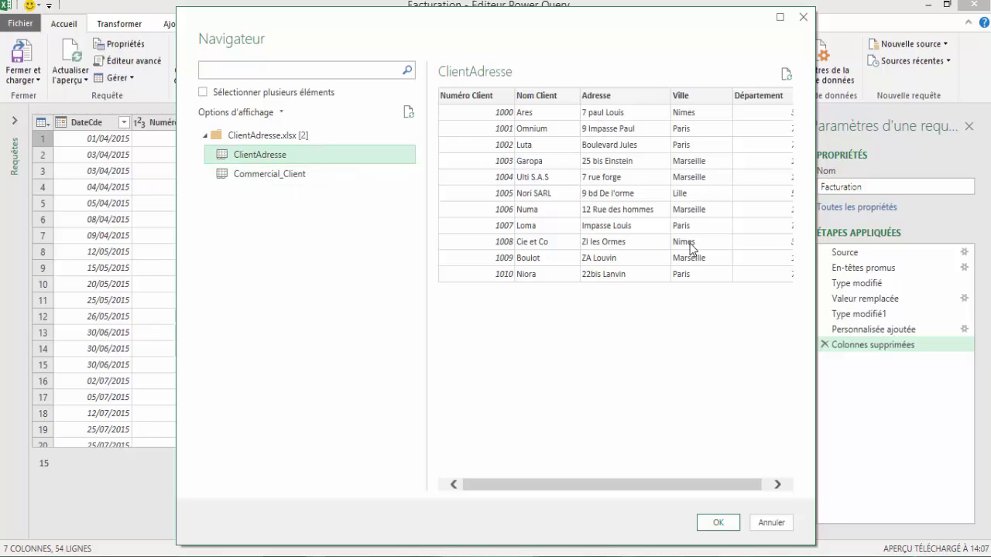
pyautogui.moveTo(597, 487)
pyautogui.mouseDown()
pyautogui.moveTo(669, 471)
pyautogui.moveTo(573, 482)
pyautogui.mouseUp()
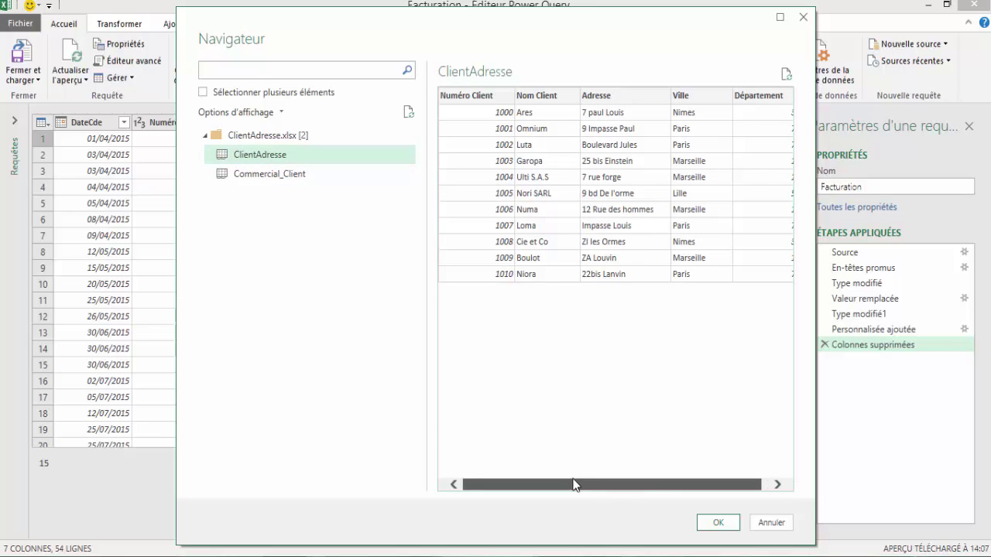
pyautogui.click(718, 522)
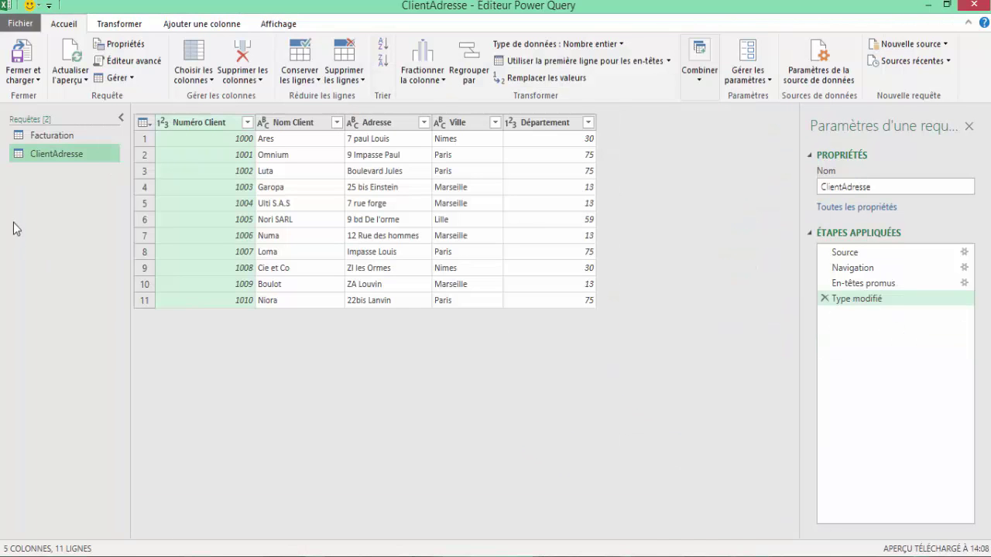
# Step: Add the Commerciaux table from the ListeCommerciaux.accdb Access database as a query
pyautogui.click(49, 135)
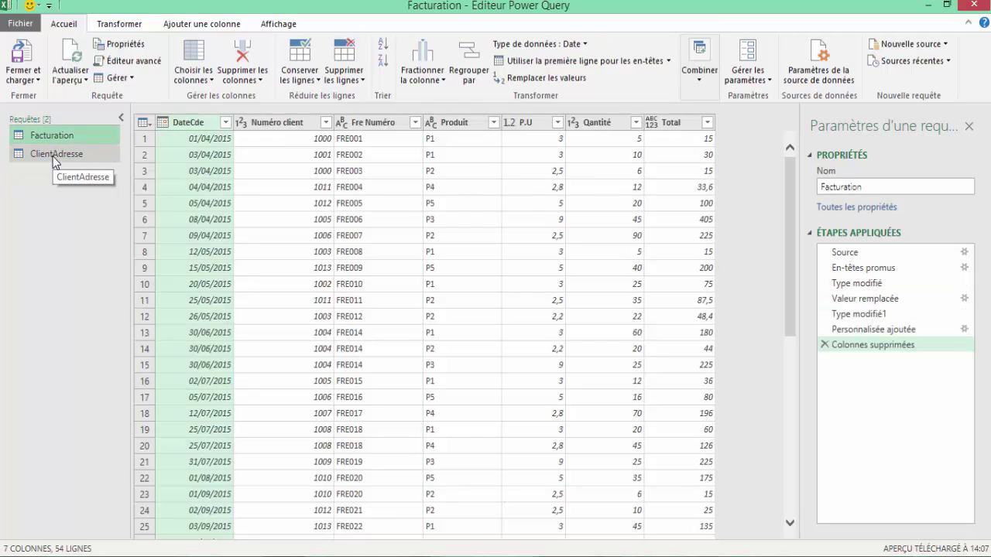
pyautogui.click(52, 154)
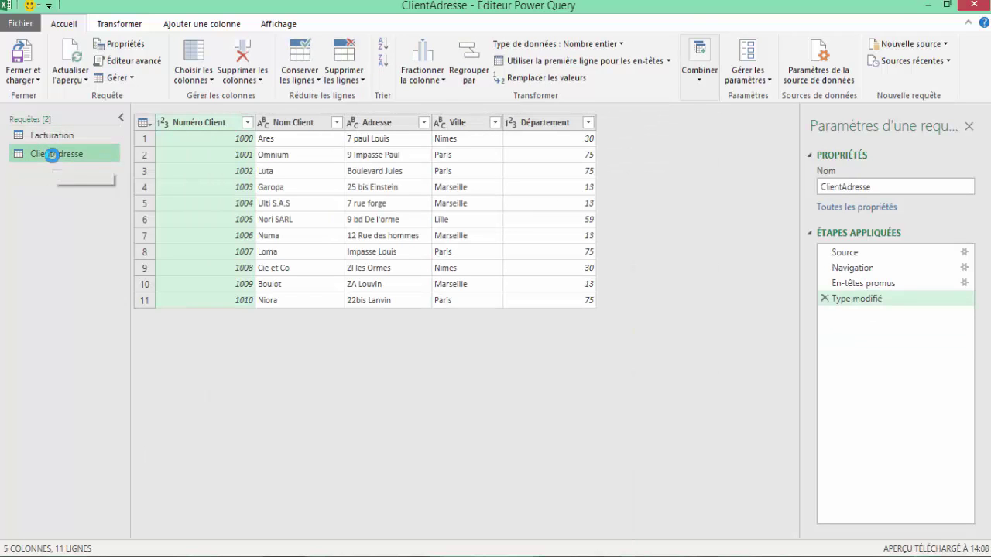
pyautogui.click(945, 45)
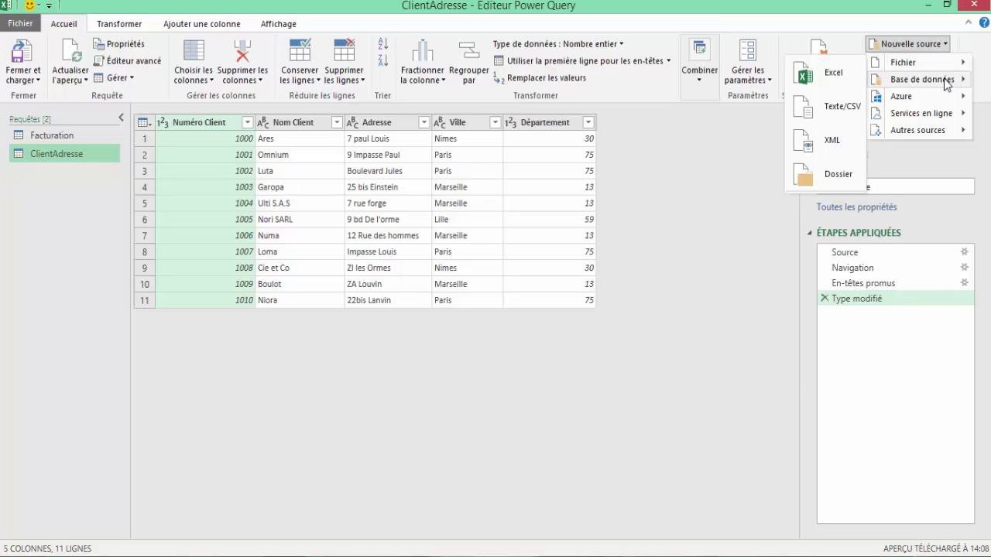
pyautogui.moveTo(943, 82)
pyautogui.click(822, 128)
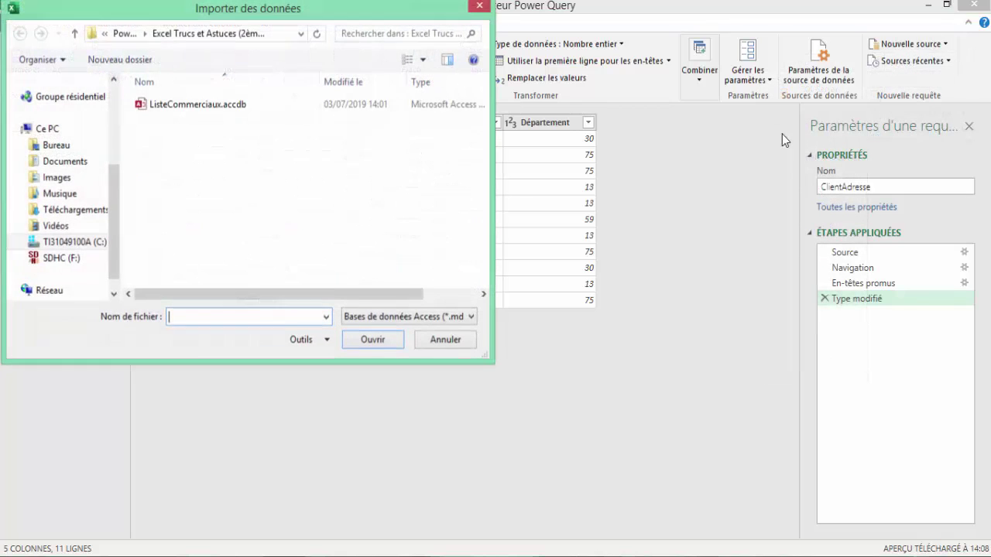
pyautogui.click(192, 106)
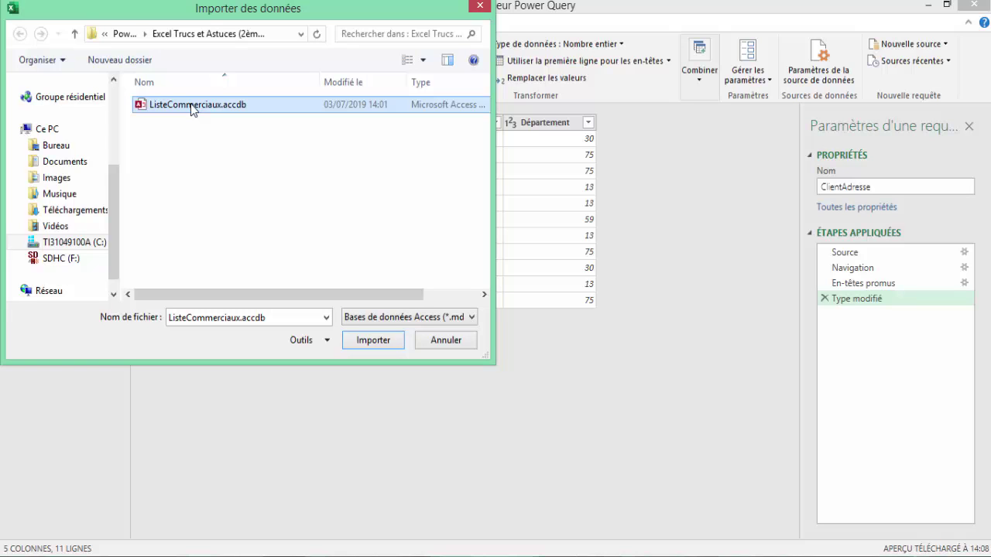
pyautogui.doubleClick(192, 106)
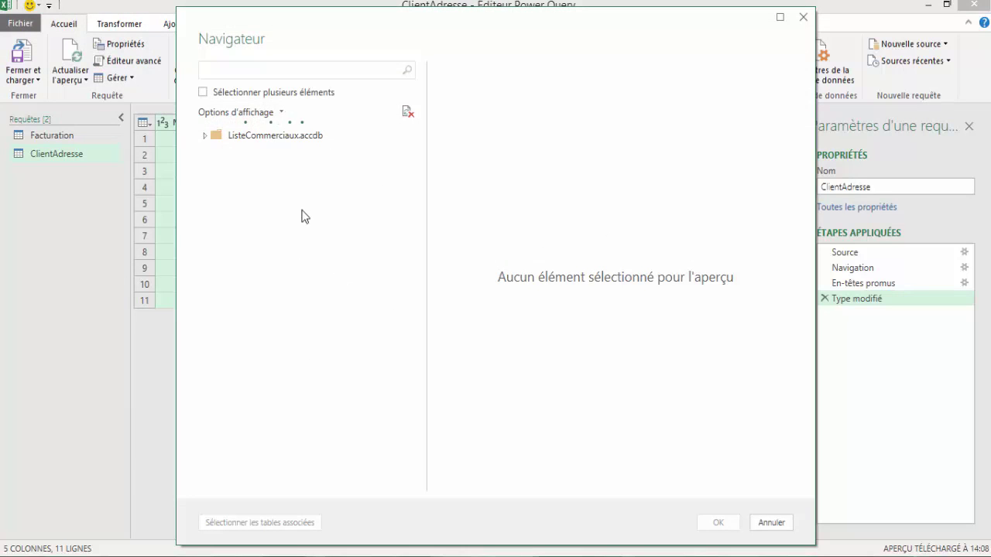
pyautogui.click(262, 159)
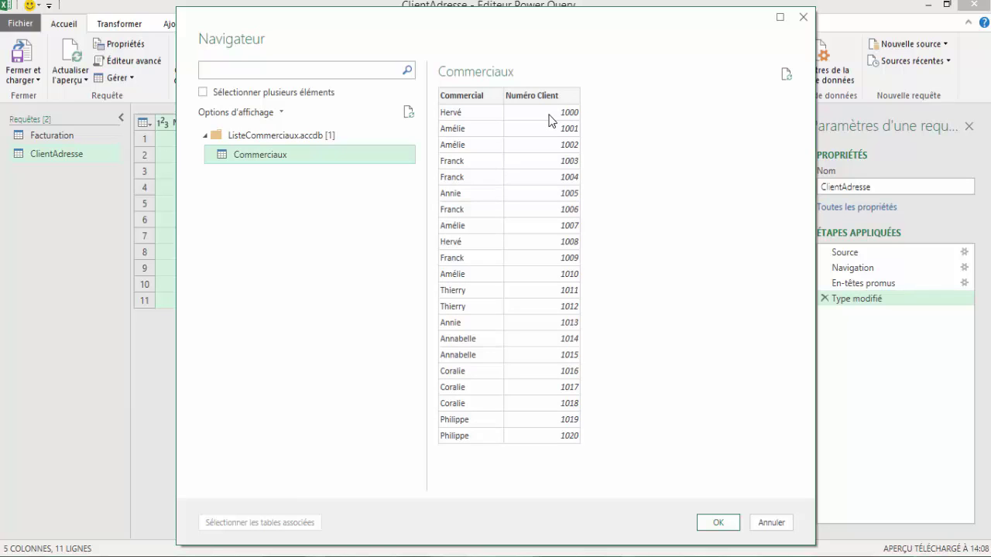
pyautogui.click(718, 524)
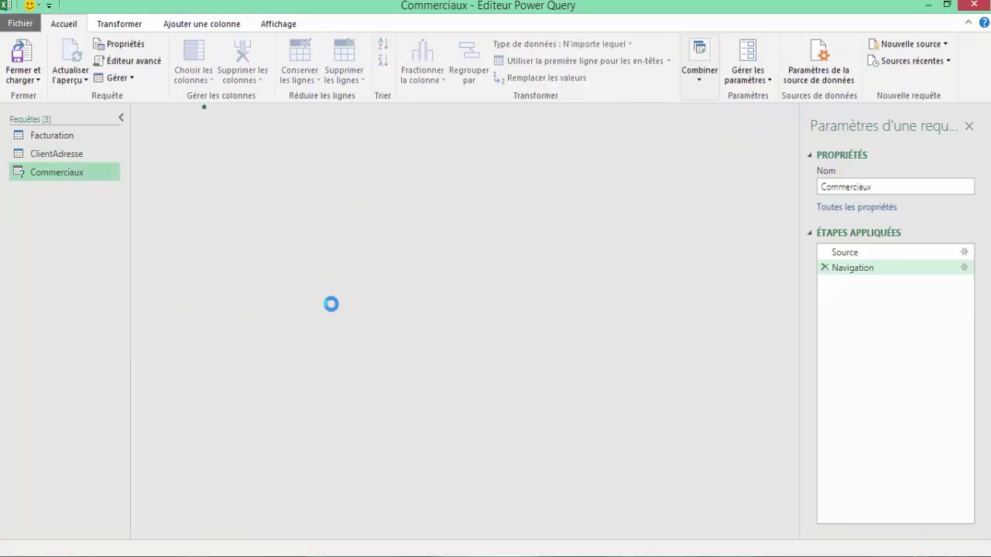
# Step: Preview the Facturation, Commerciaux and ClientAdresse queries one after another
pyautogui.click(60, 134)
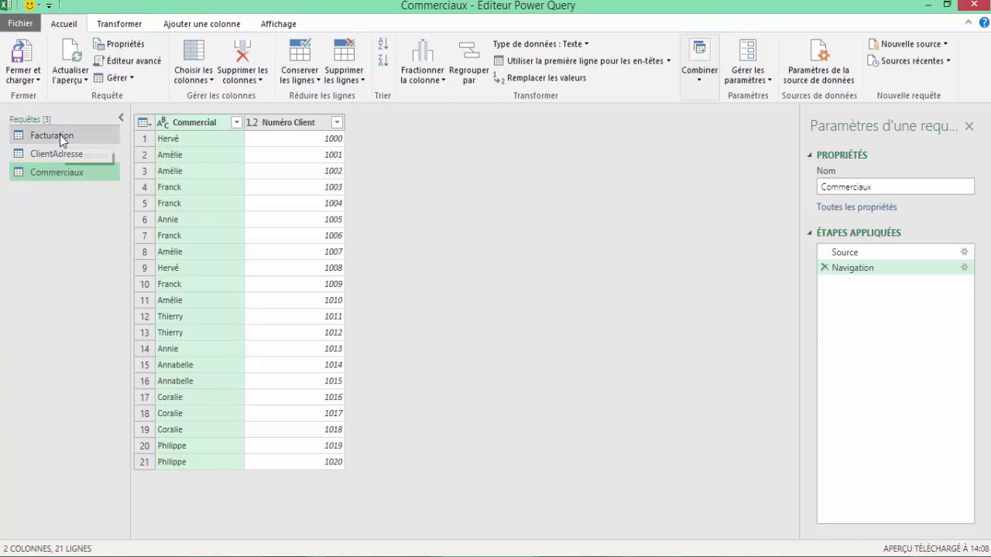
pyautogui.click(61, 155)
pyautogui.click(63, 170)
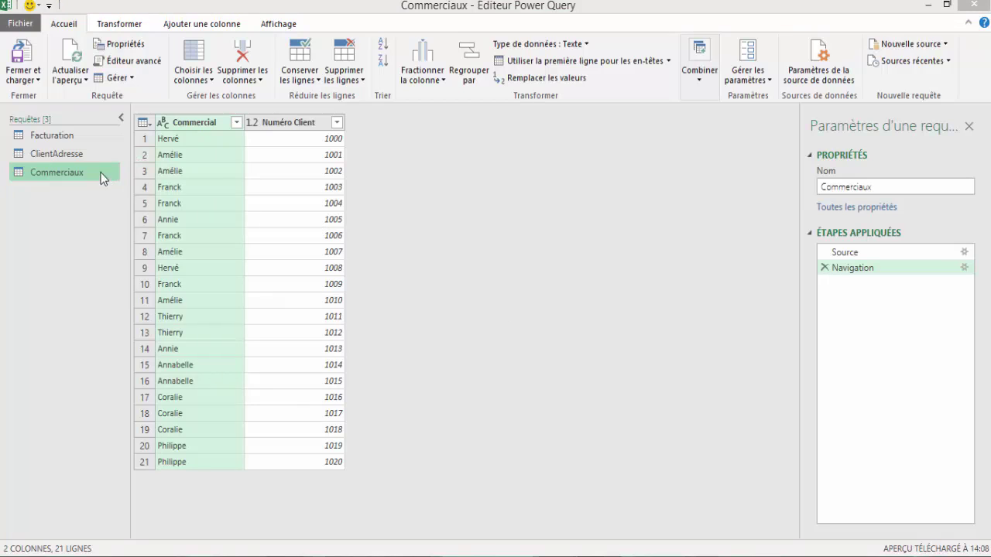
pyautogui.click(63, 138)
pyautogui.click(63, 138)
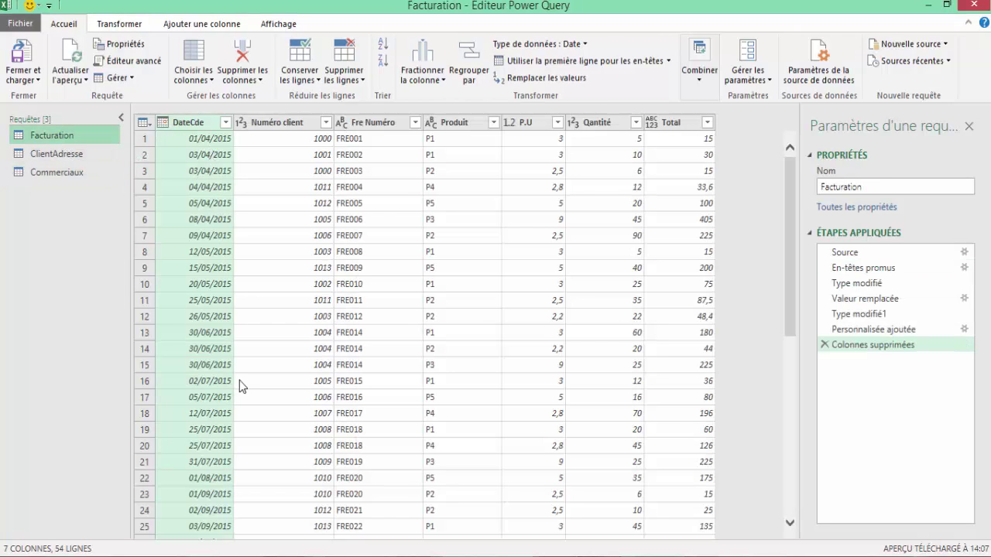
pyautogui.click(78, 171)
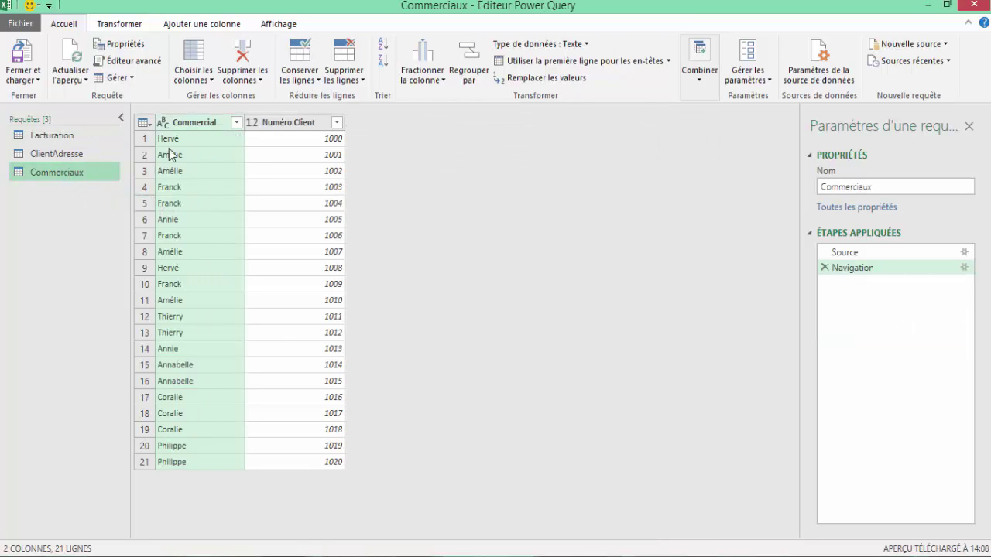
pyautogui.click(75, 154)
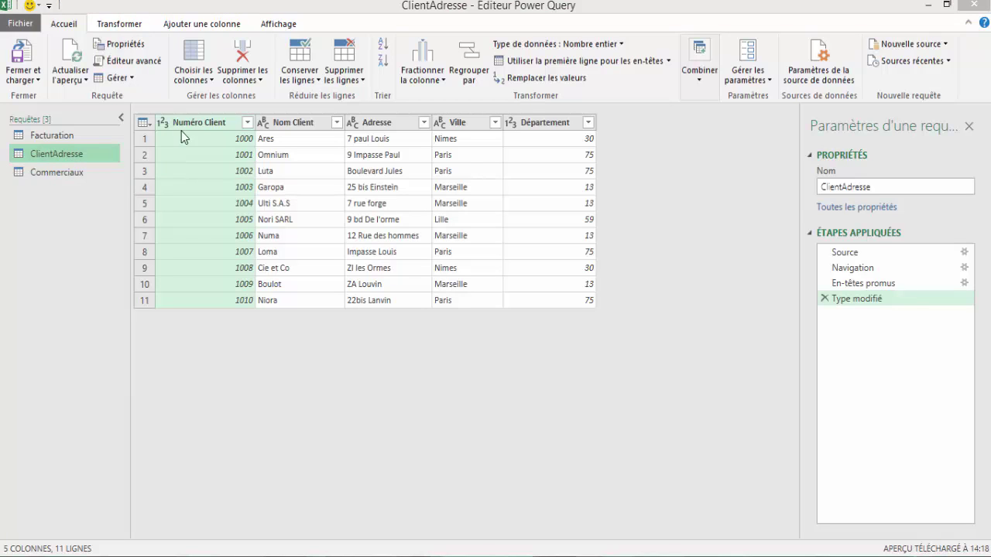
pyautogui.click(64, 153)
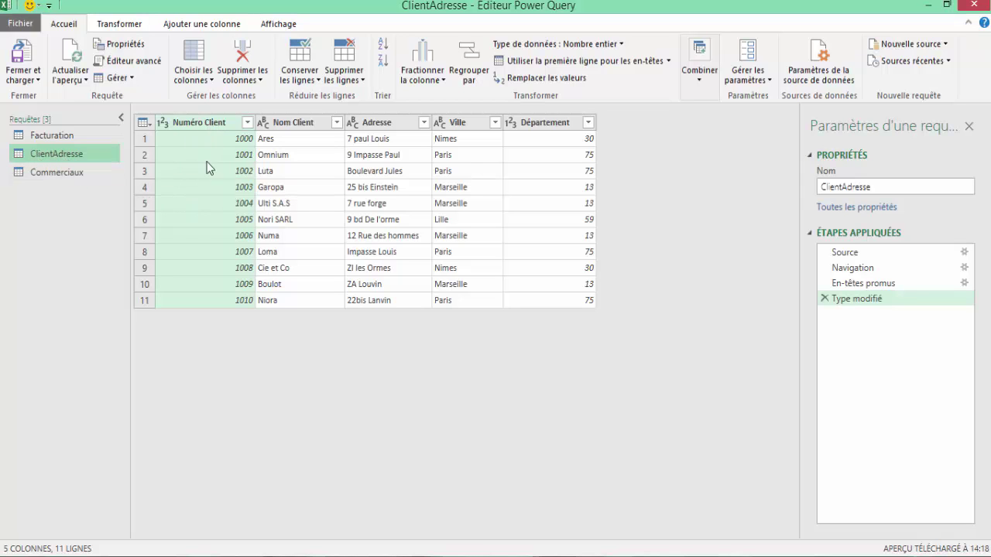
# Step: Compare the Numéro client columns of the Facturation and Commerciaux queries
pyautogui.click(63, 136)
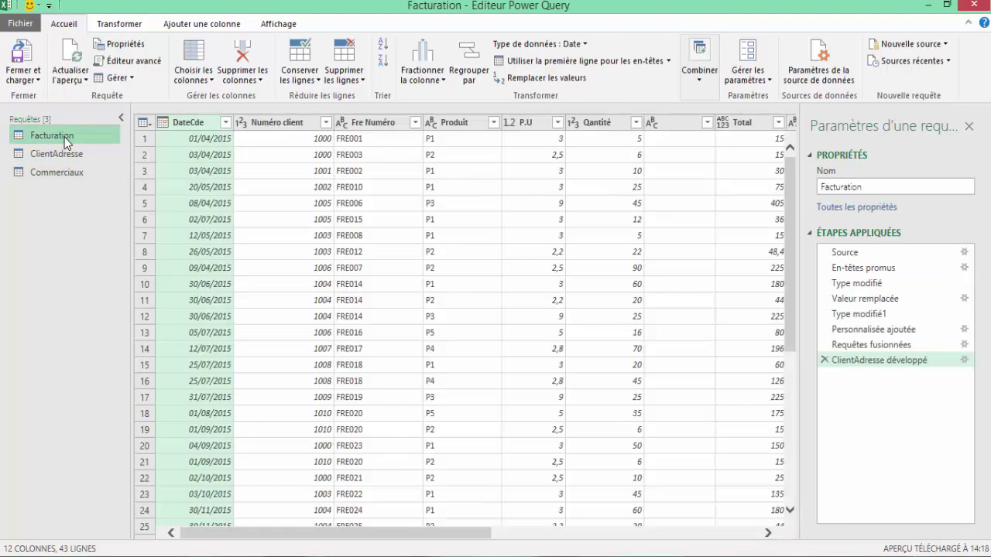
pyautogui.click(307, 127)
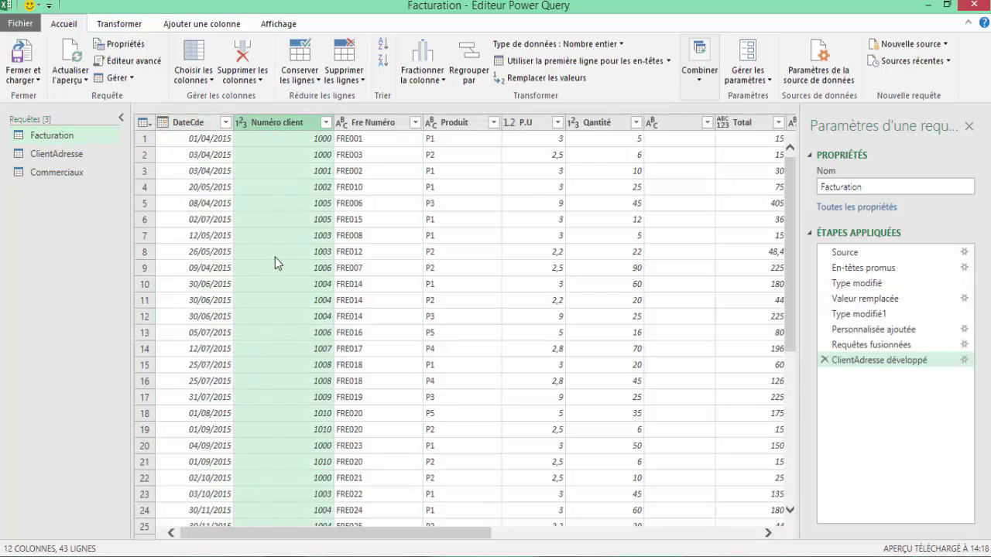
pyautogui.click(62, 175)
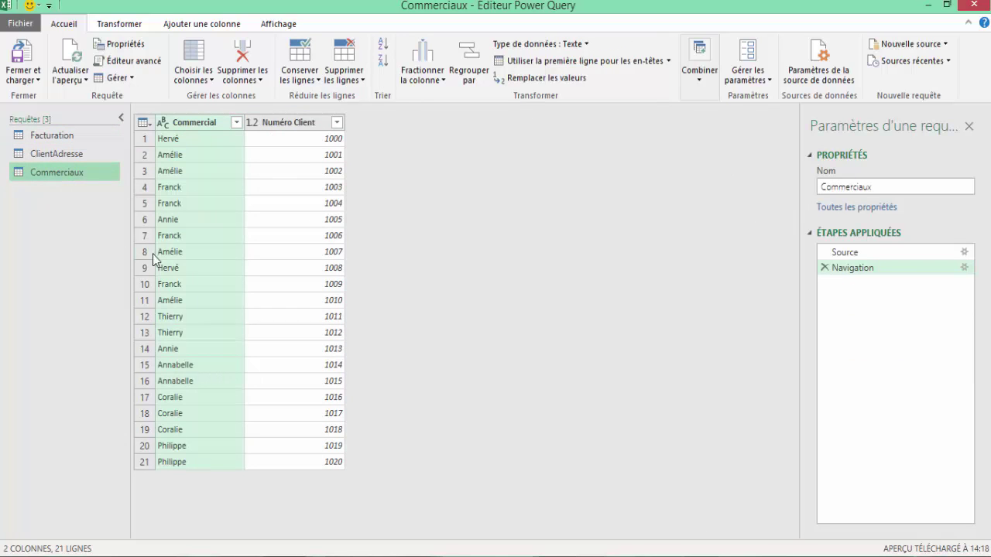
pyautogui.click(287, 126)
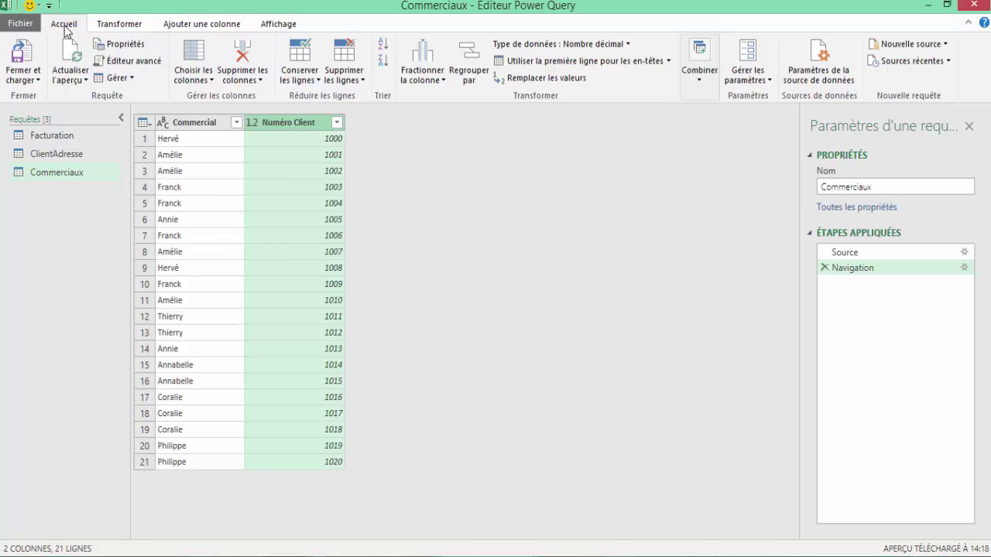
# Step: Bring up the Combiner options for the Facturation query
pyautogui.click(700, 78)
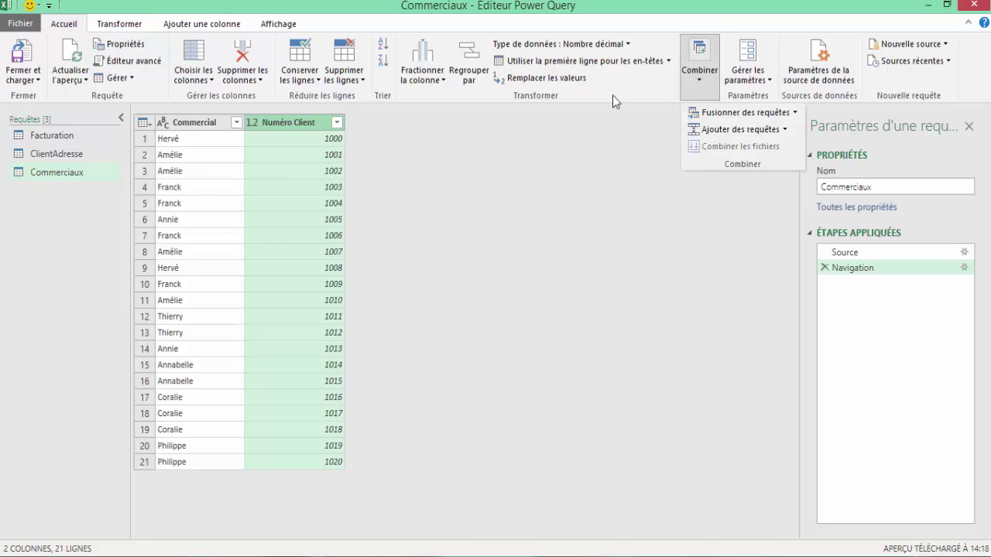
pyautogui.click(63, 135)
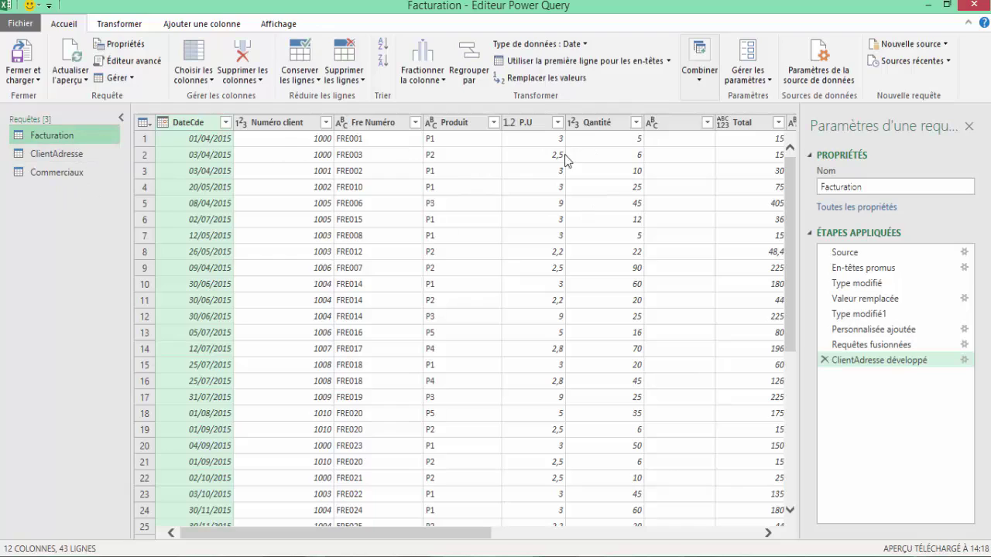
pyautogui.click(700, 83)
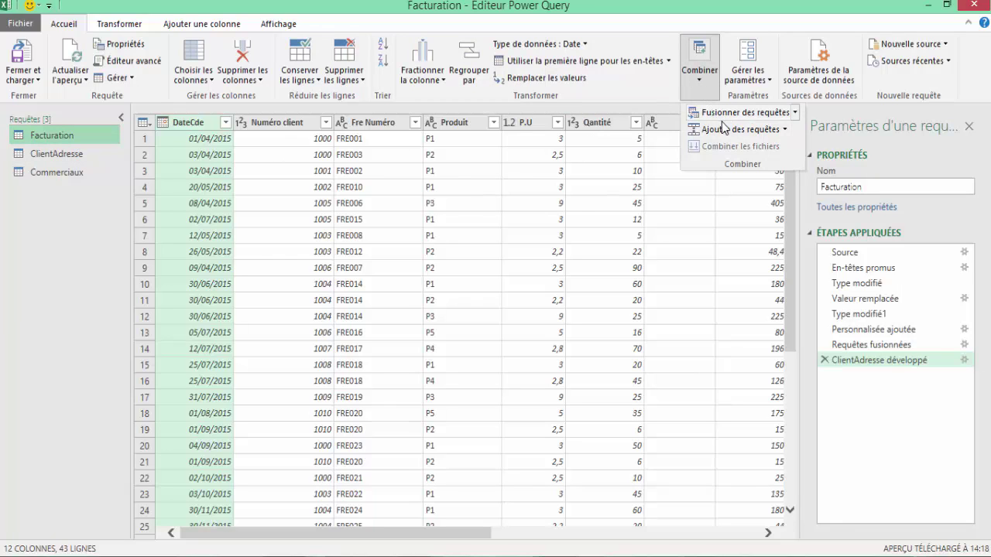
# Step: Merge ClientAdresse into Facturation on Numéro client, adding a nested ClientAdresse column
pyautogui.click(723, 116)
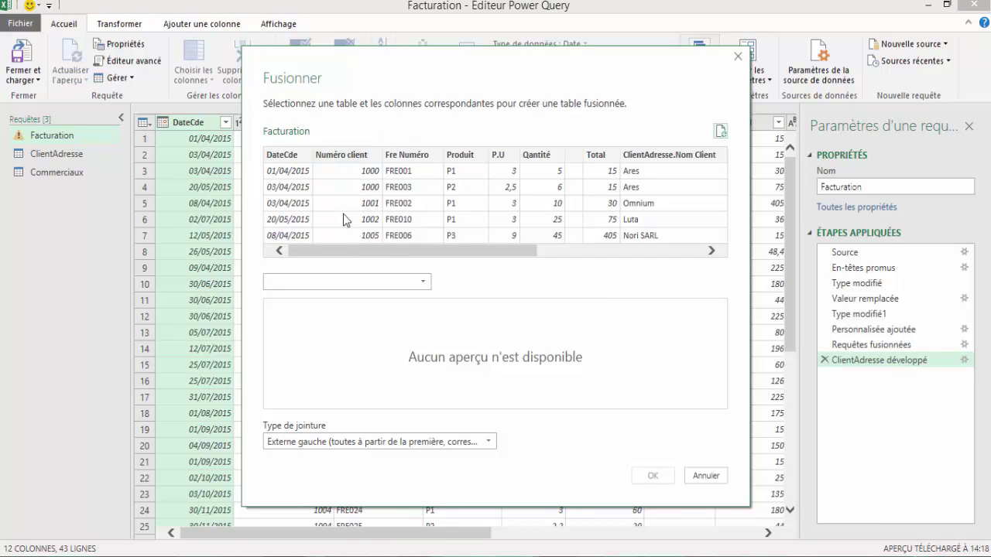
pyautogui.click(356, 275)
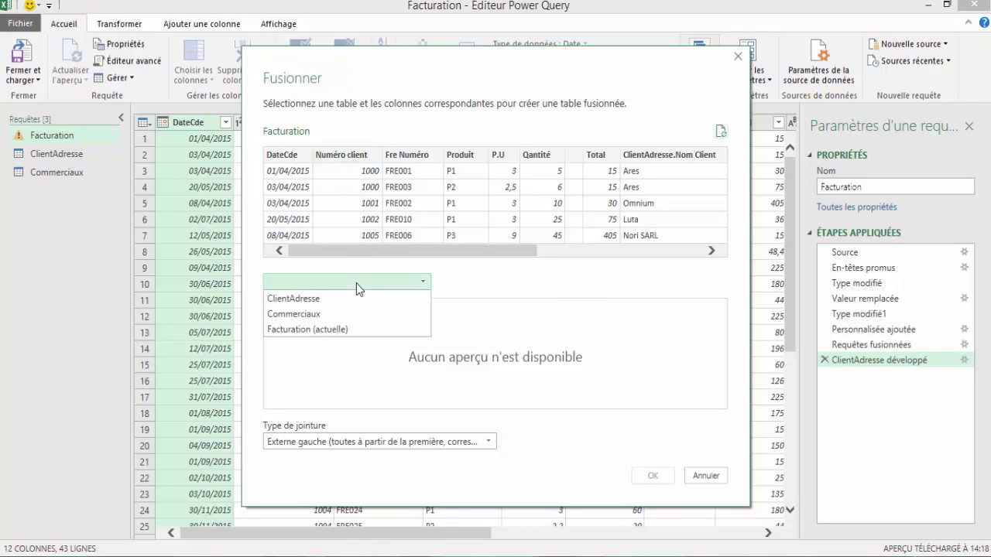
pyautogui.click(315, 301)
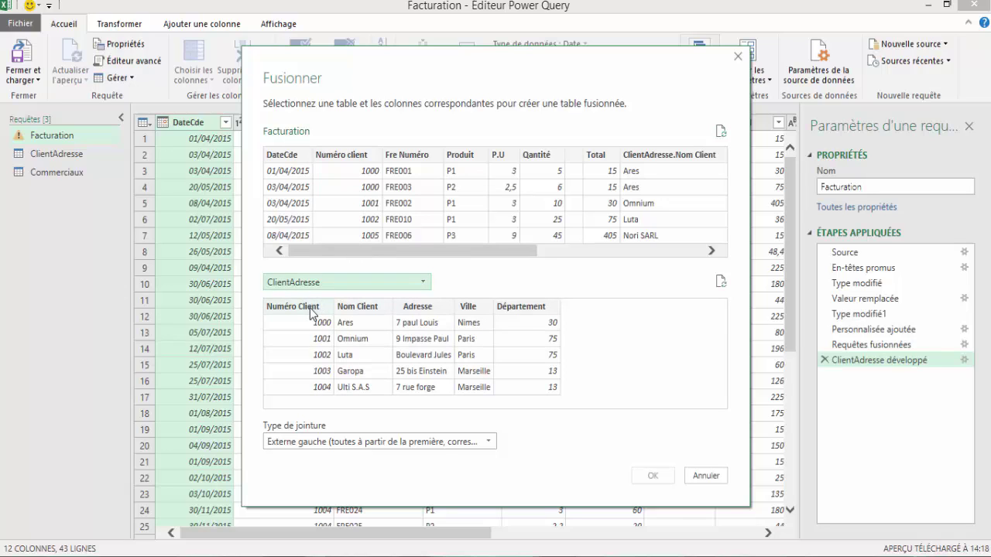
pyautogui.click(311, 308)
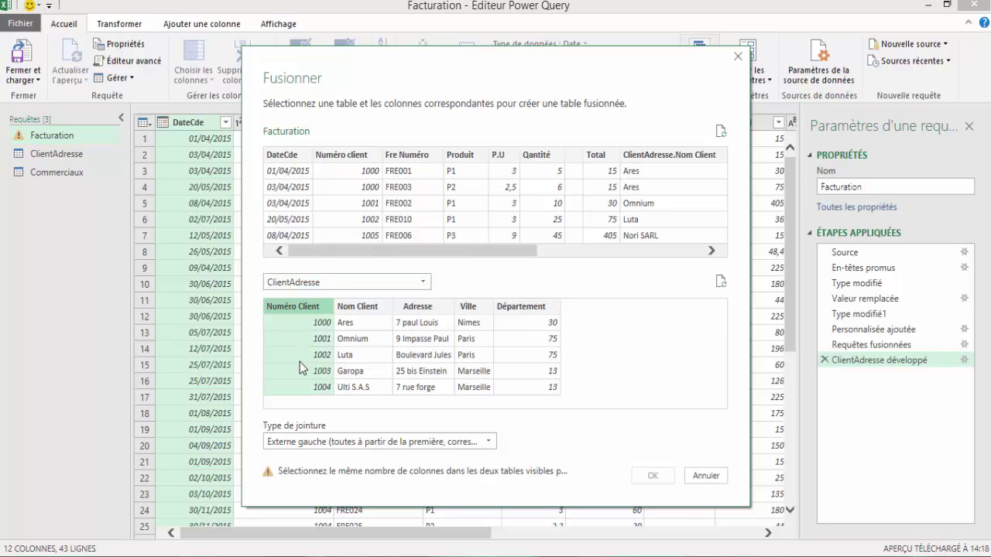
pyautogui.click(357, 156)
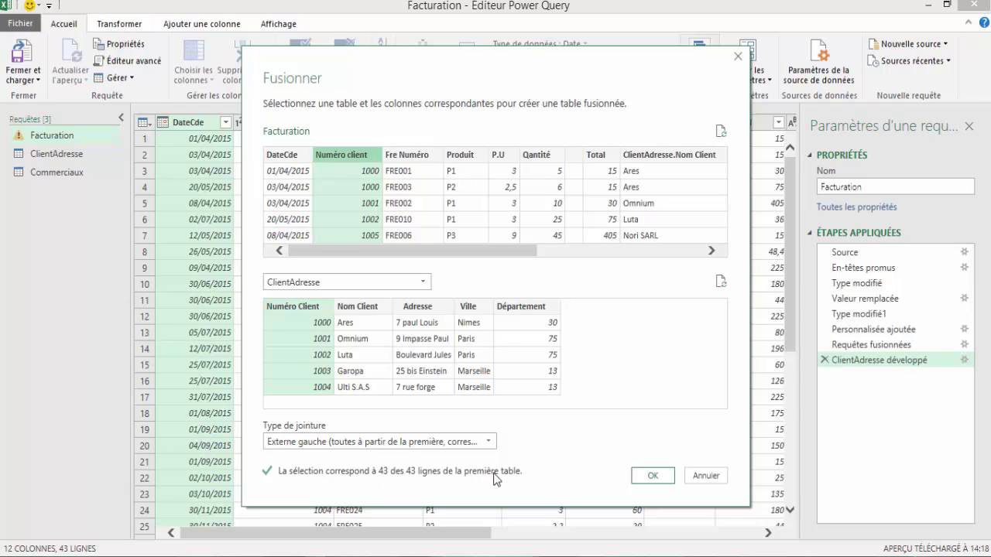
pyautogui.click(654, 477)
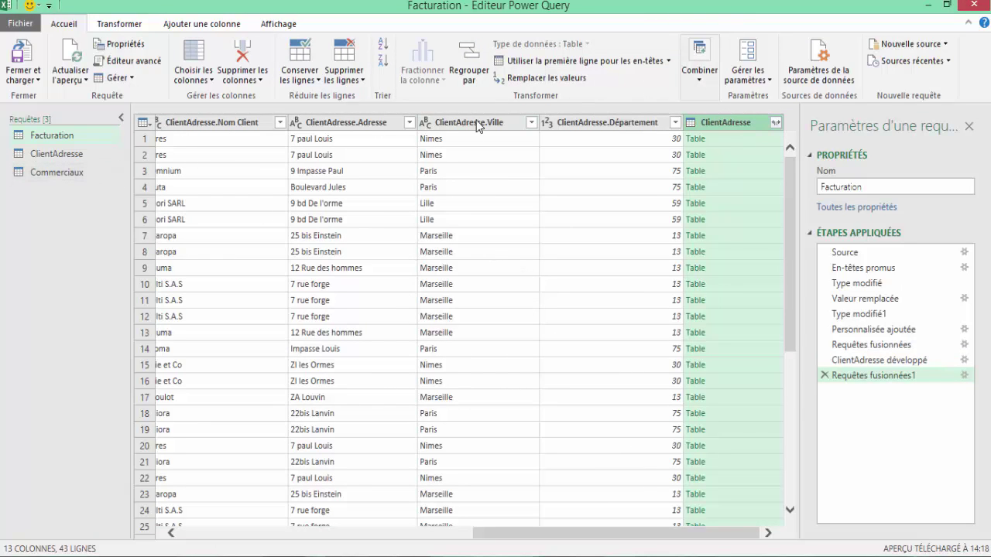
pyautogui.click(699, 80)
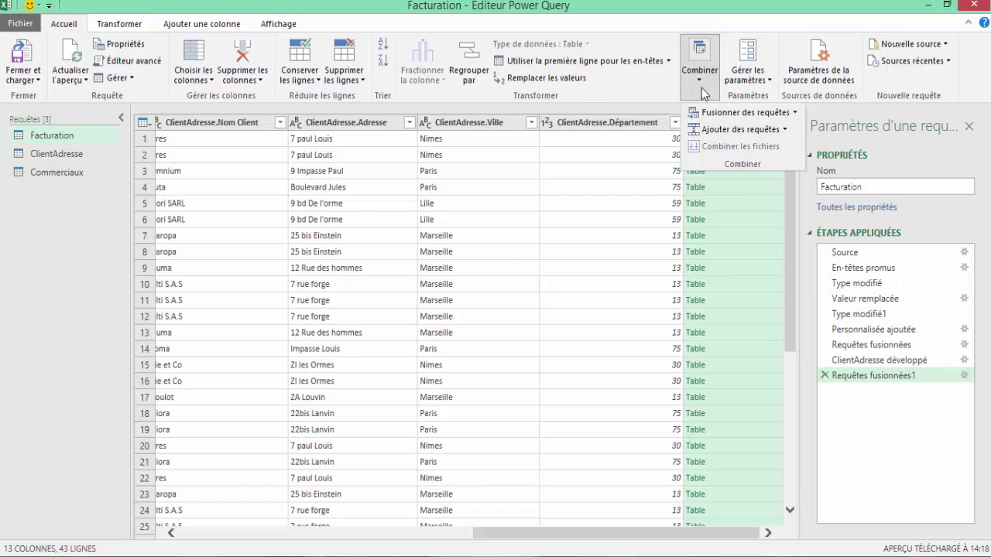
# Step: Merge Commerciaux into Facturation on Numéro client, adding a nested Commerciaux column
pyautogui.click(716, 114)
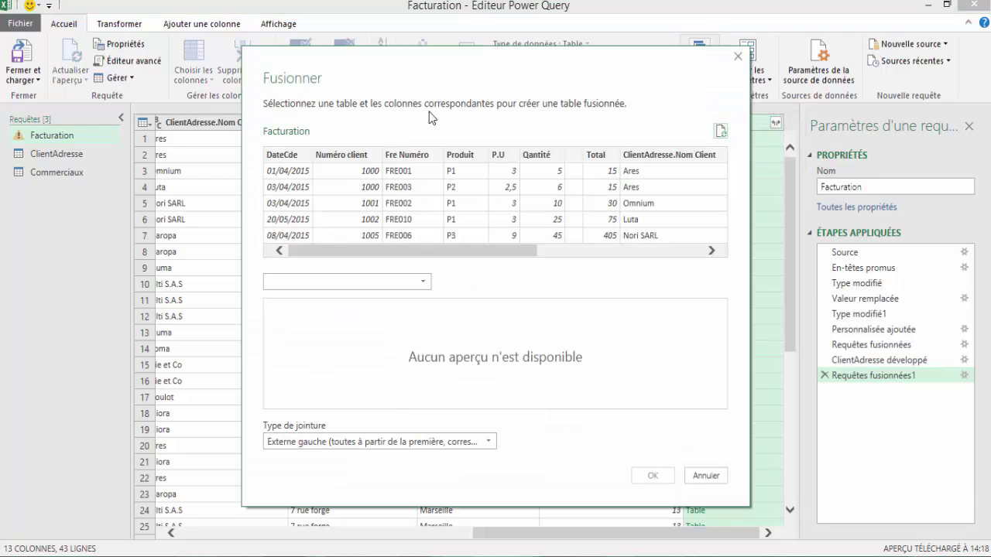
pyautogui.click(346, 282)
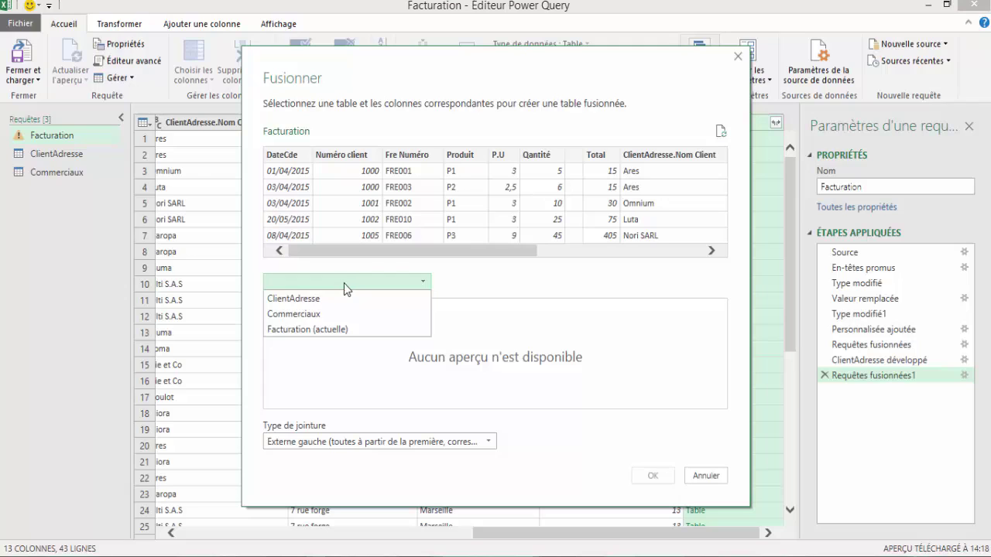
pyautogui.click(316, 315)
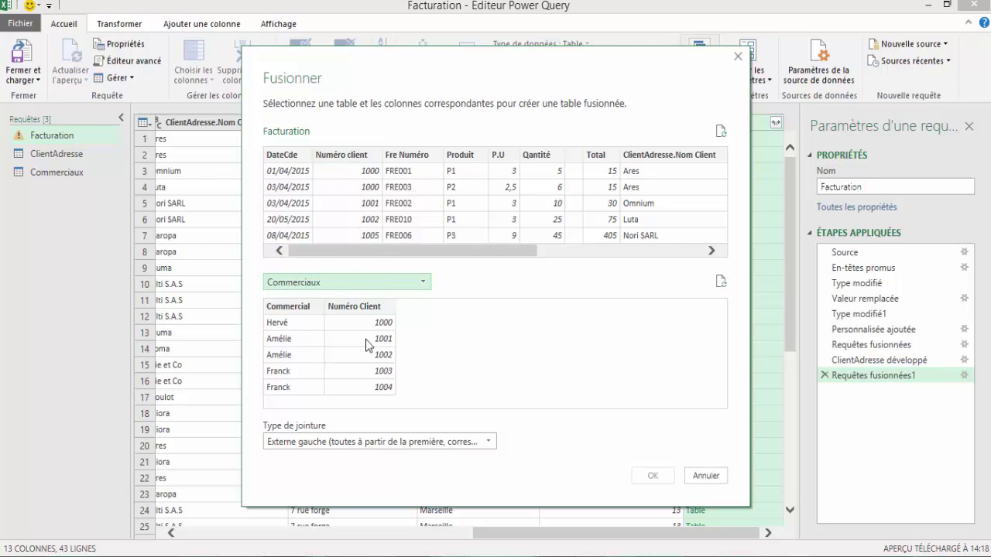
pyautogui.click(346, 156)
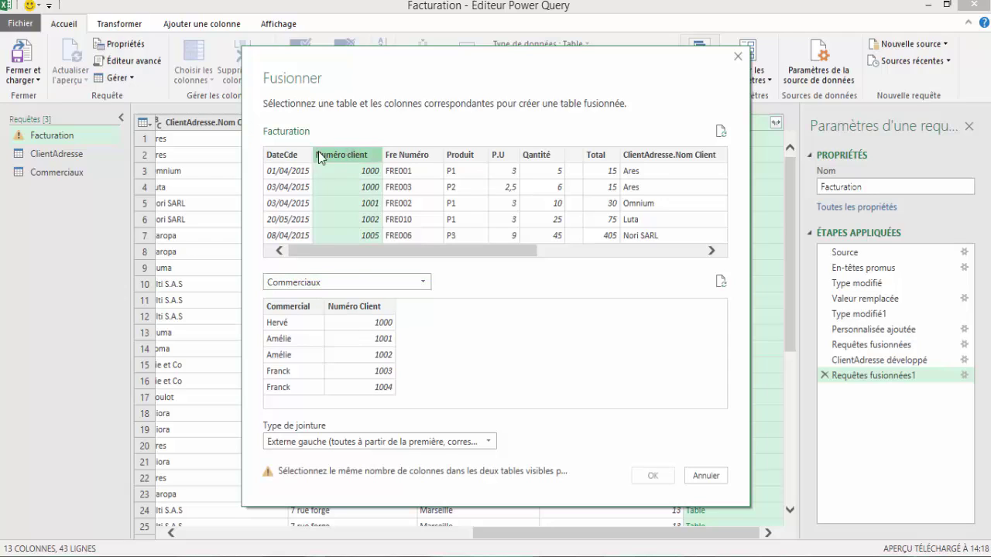
pyautogui.click(369, 310)
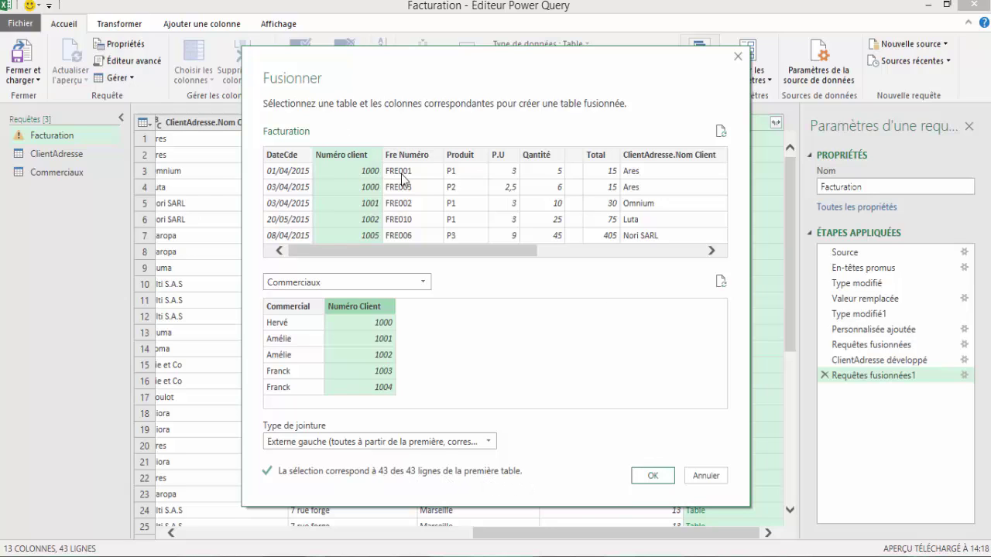
pyautogui.click(660, 480)
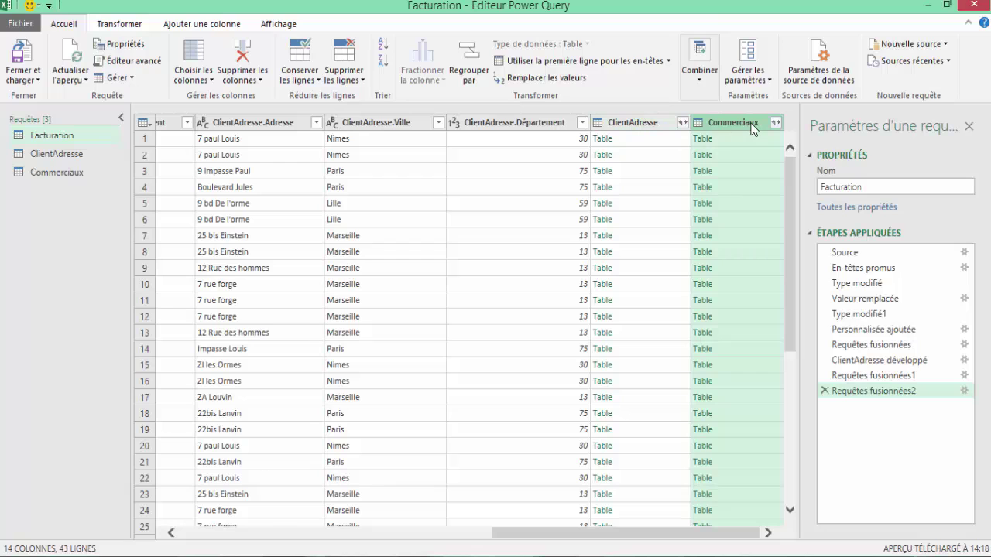
# Step: Expand ClientAdresse into Nom Client, Adresse, Ville and Département, excluding Numéro Client
pyautogui.click(682, 123)
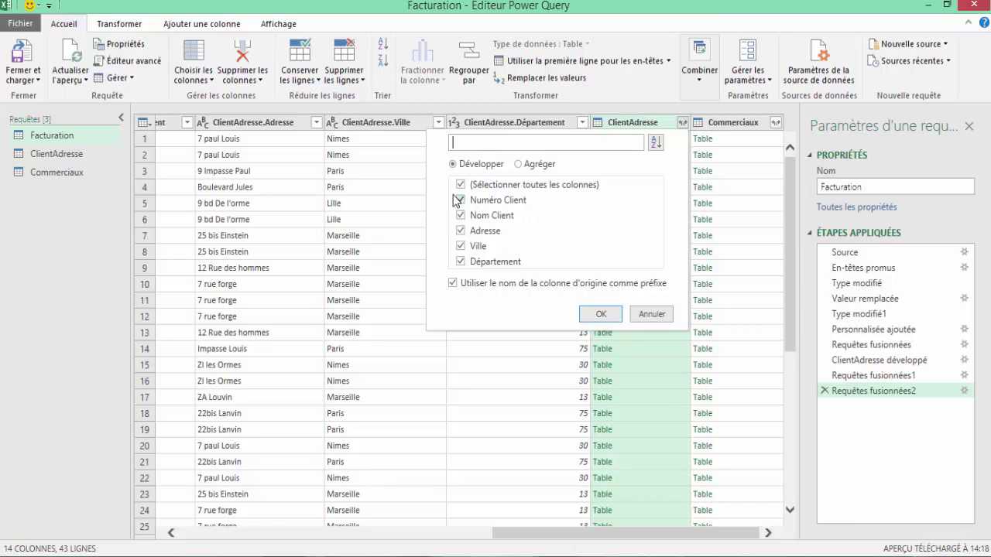
pyautogui.click(461, 201)
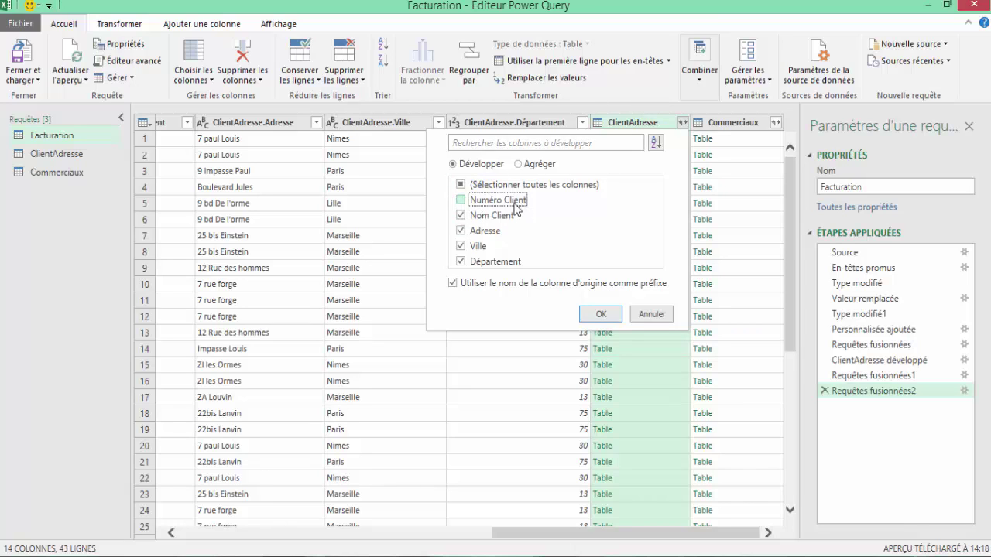
pyautogui.click(601, 315)
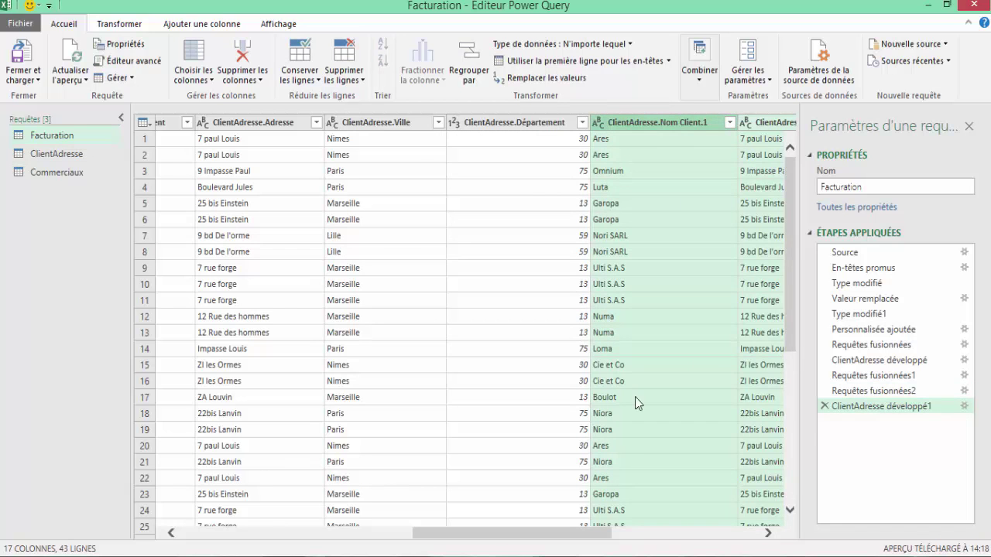
# Step: Expand the Commerciaux column to only its Commercial field, leaving out Numéro Client
pyautogui.moveTo(556, 534); pyautogui.dragTo(720, 528)
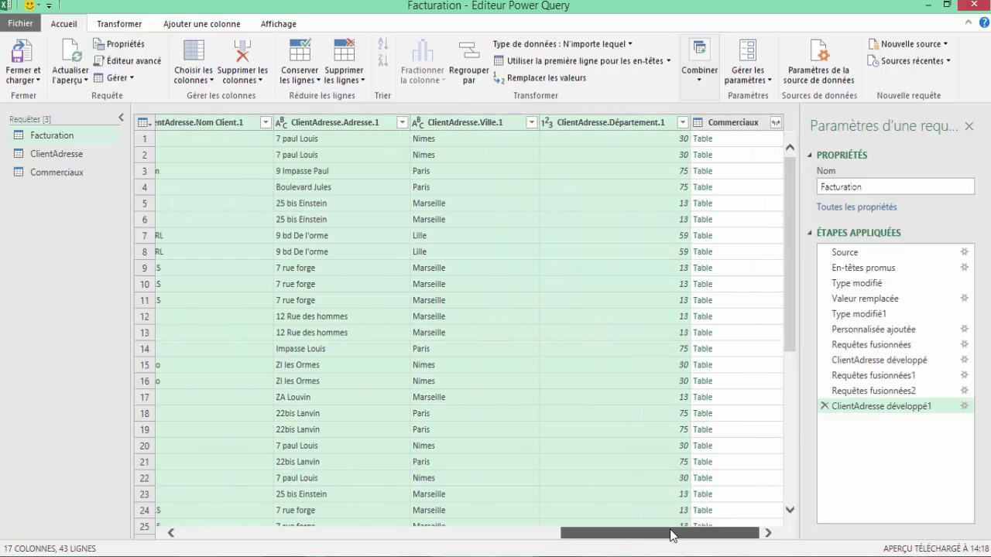
pyautogui.moveTo(670, 534)
pyautogui.mouseDown()
pyautogui.moveTo(611, 532)
pyautogui.moveTo(672, 530)
pyautogui.mouseUp()
pyautogui.click(775, 123)
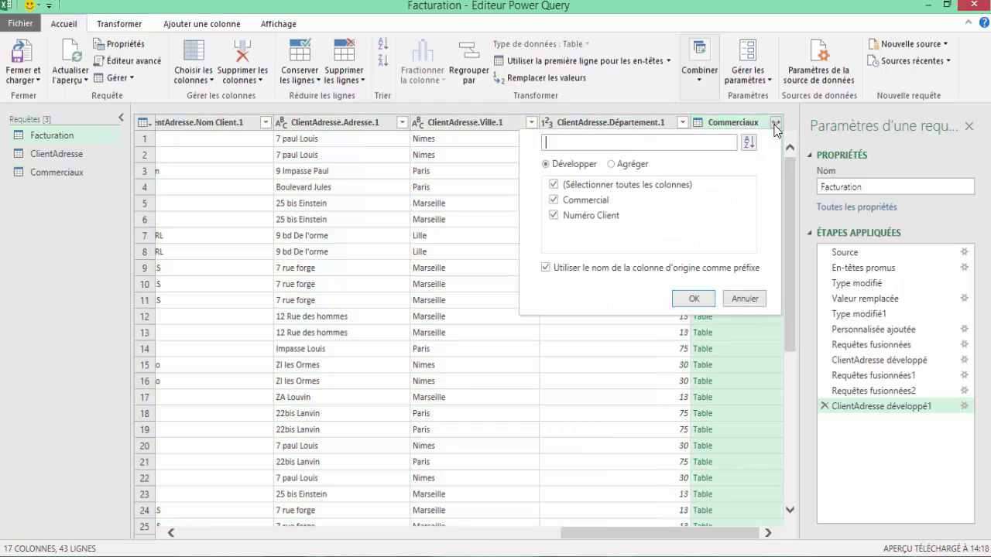
pyautogui.click(553, 216)
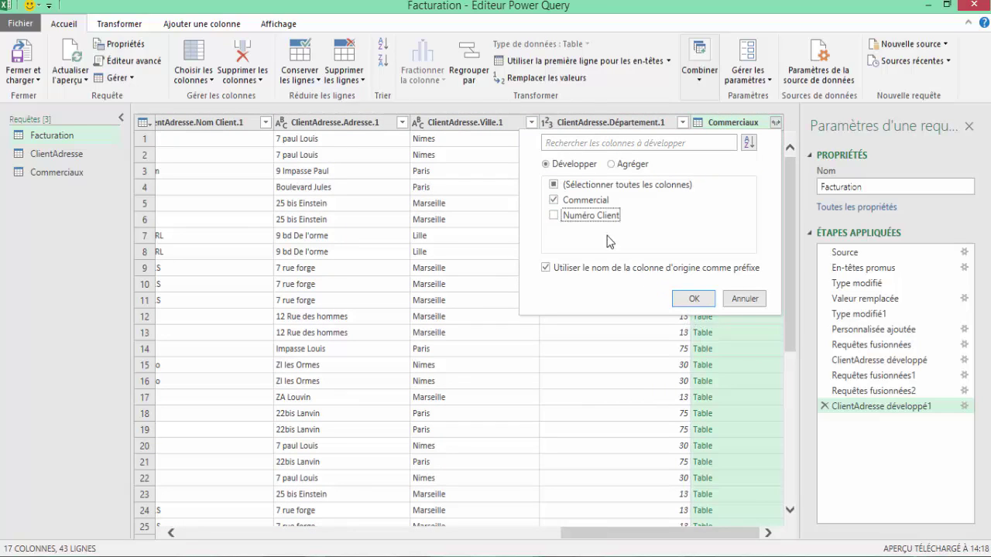
pyautogui.click(684, 301)
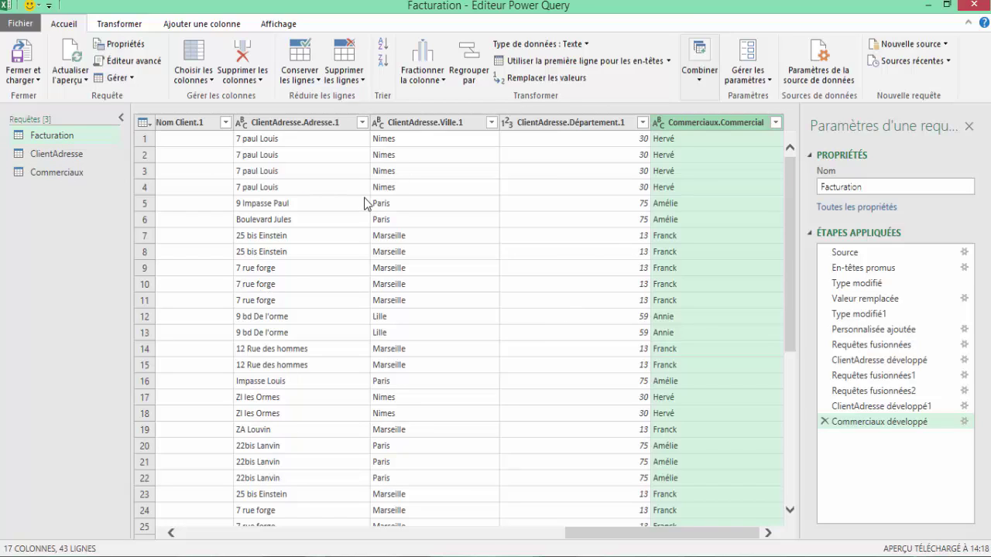
pyautogui.click(286, 27)
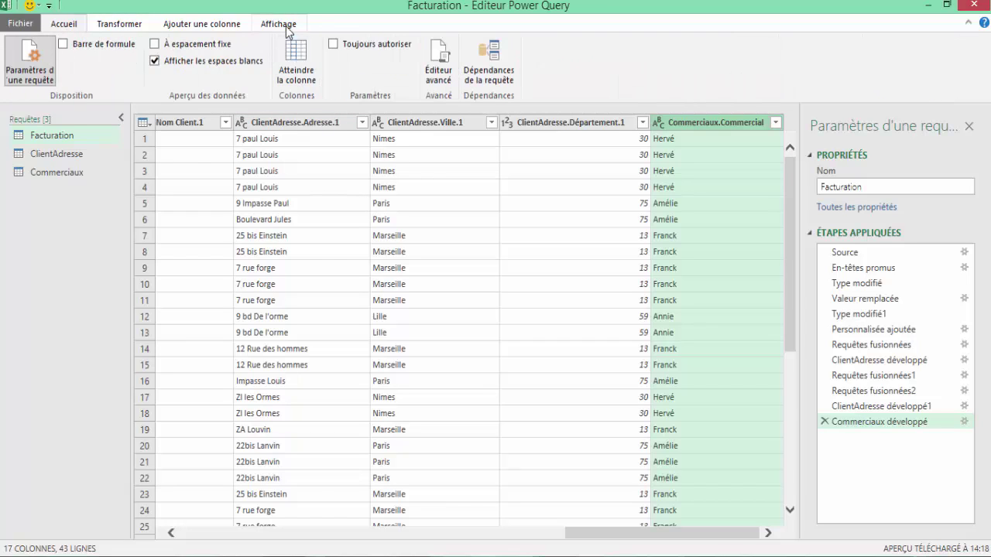
pyautogui.click(489, 62)
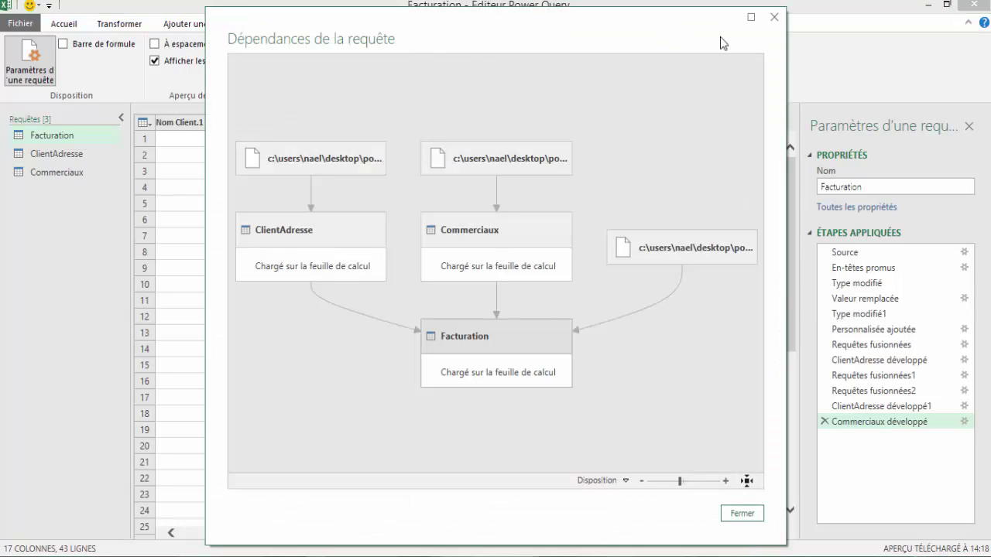
pyautogui.click(750, 19)
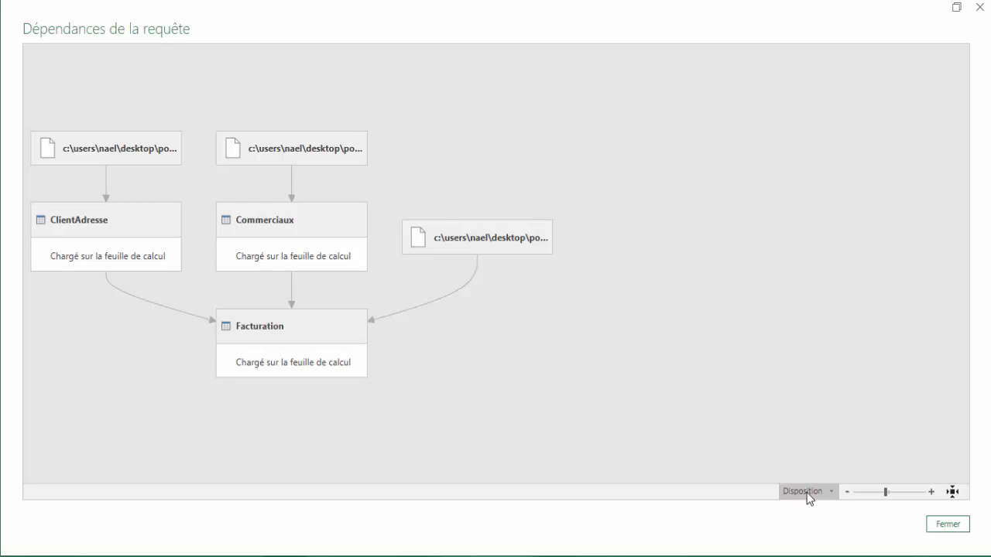
pyautogui.click(830, 492)
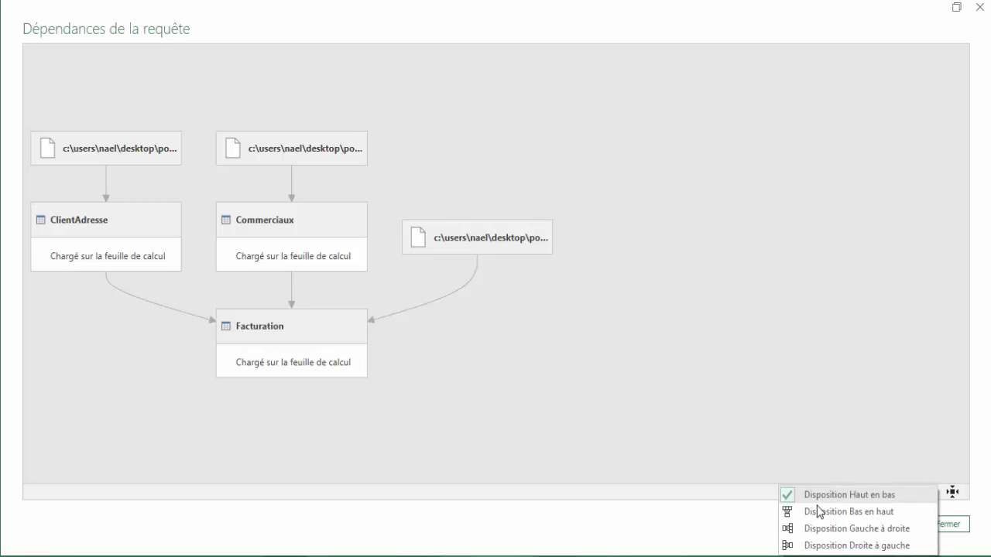
pyautogui.click(818, 511)
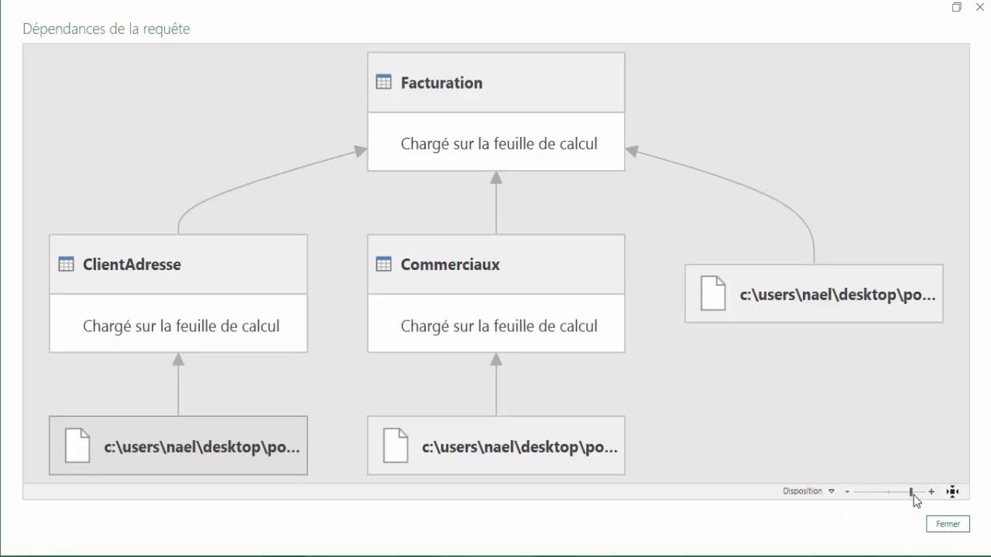
pyautogui.moveTo(911, 493); pyautogui.dragTo(892, 493)
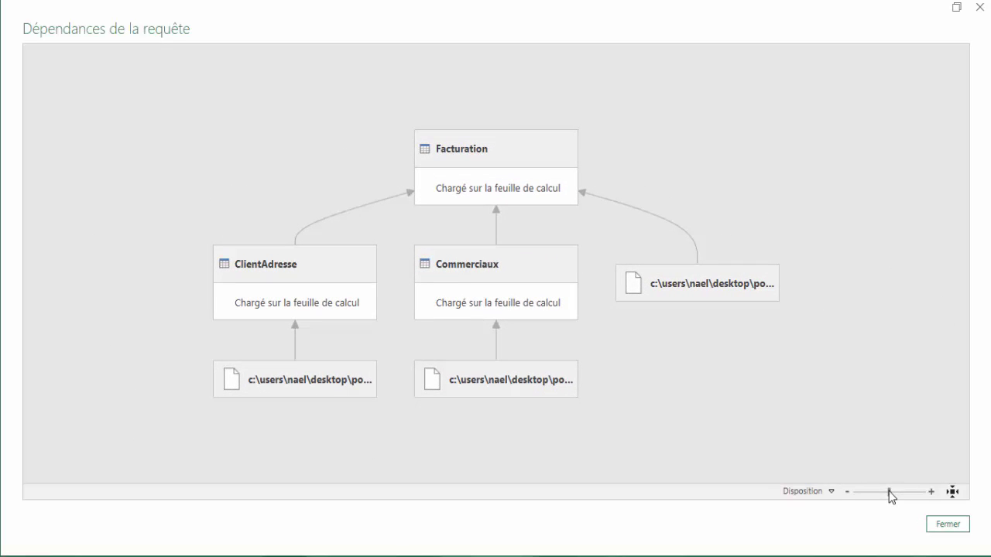
pyautogui.click(830, 492)
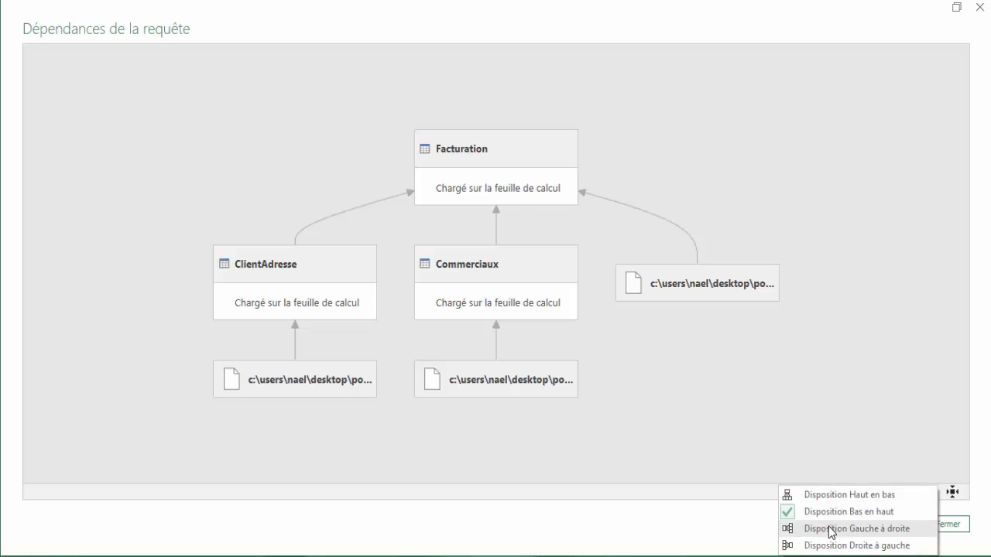
pyautogui.click(831, 531)
pyautogui.click(819, 495)
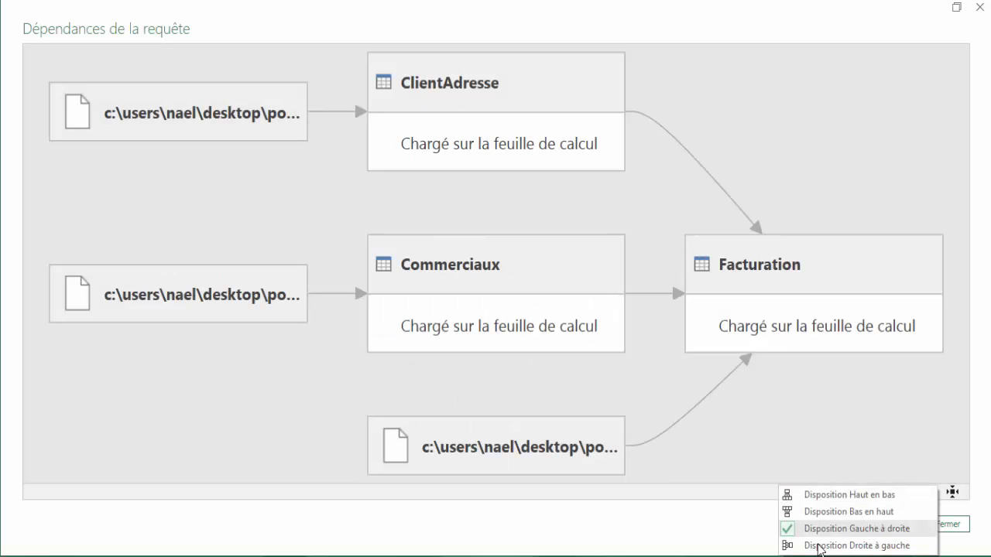
pyautogui.click(819, 546)
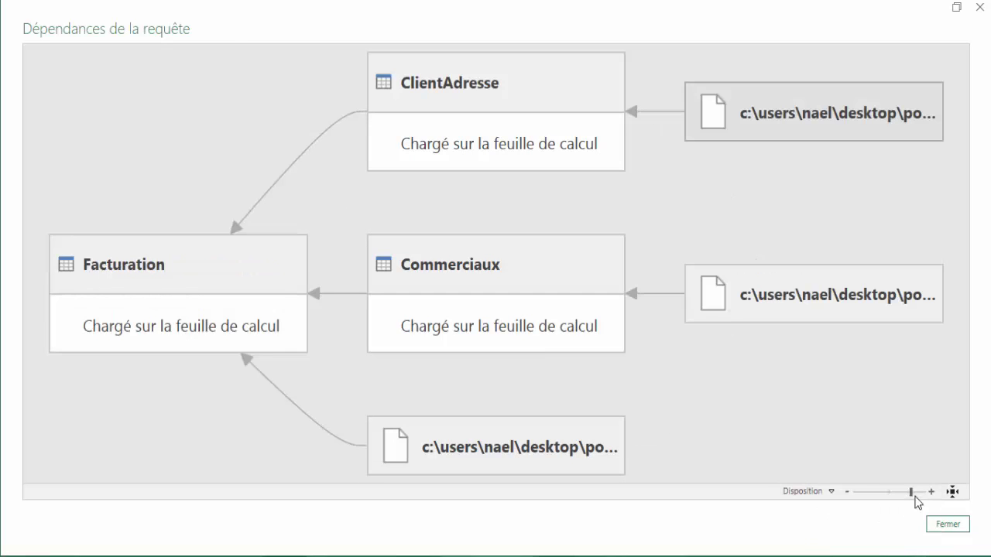
pyautogui.moveTo(914, 493); pyautogui.dragTo(883, 493)
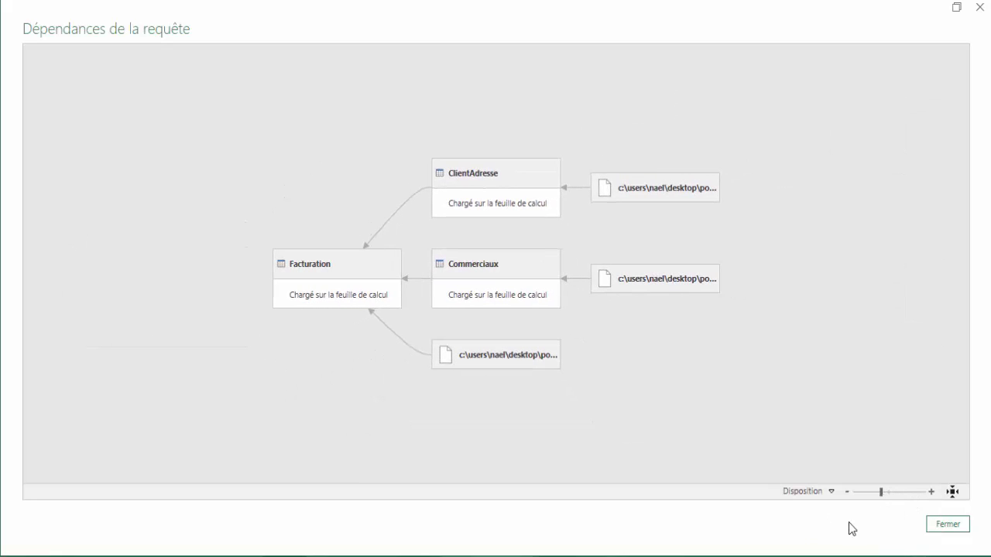
pyautogui.click(947, 525)
pyautogui.click(388, 224)
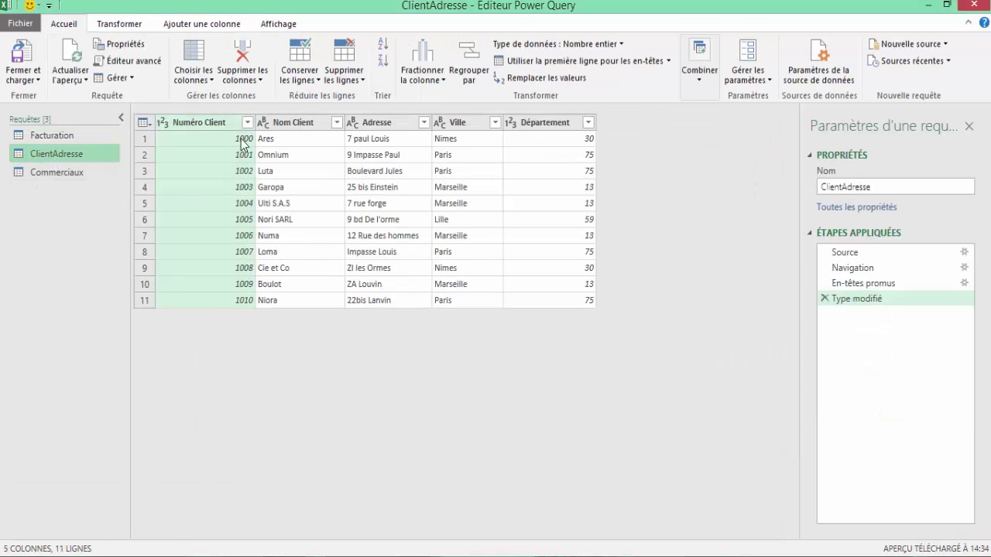
# Step: Check the last rows of the Facturation query and bring Facturation.txt forward in Notepad
pyautogui.click(64, 136)
pyautogui.moveTo(793, 245); pyautogui.dragTo(803, 447)
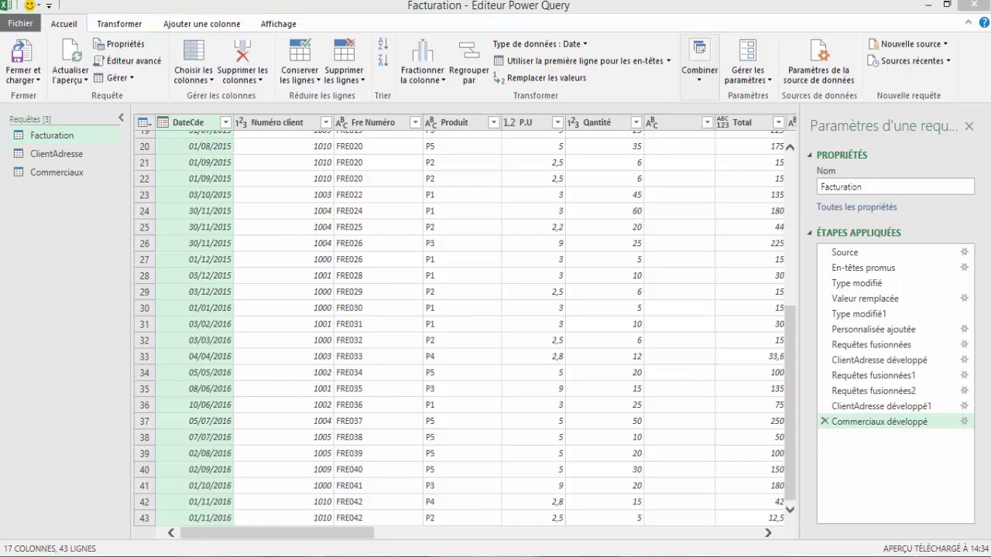
pyautogui.moveTo(489, 178); pyautogui.dragTo(484, 131)
# Step: Maximize Notepad, add a new line at the end of Facturation.txt, then return to Power Query
pyautogui.click(507, 128)
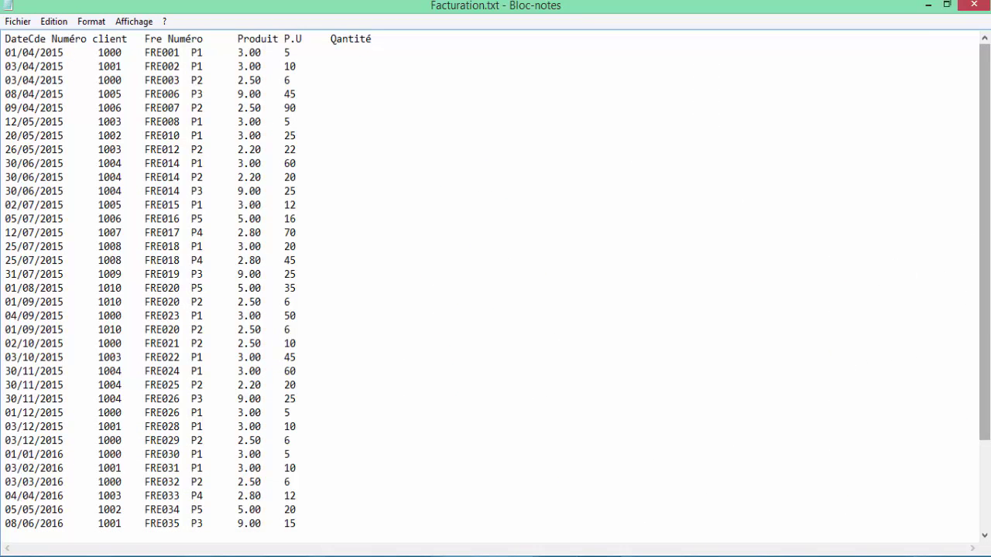
pyautogui.moveTo(985, 331); pyautogui.dragTo(984, 433)
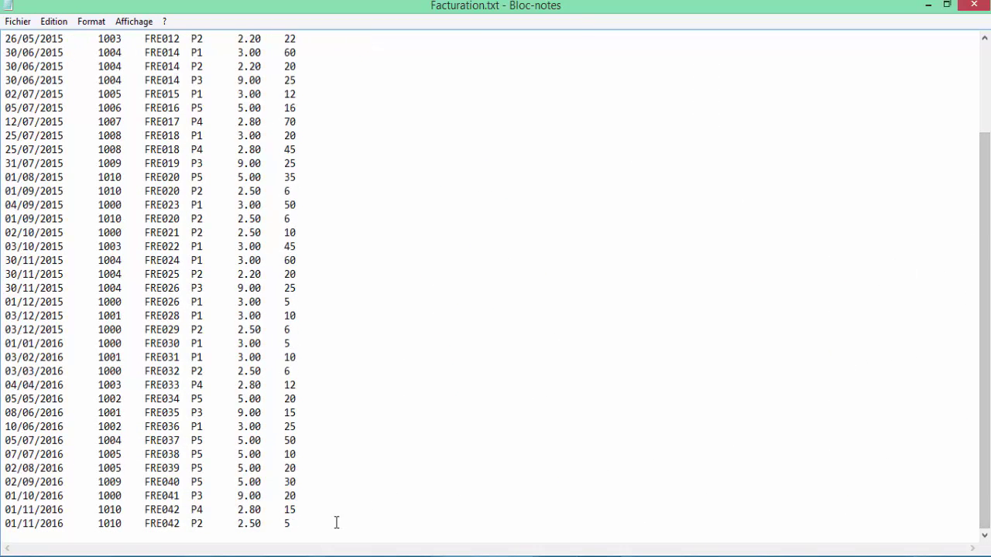
pyautogui.click(336, 522)
pyautogui.press('Return')
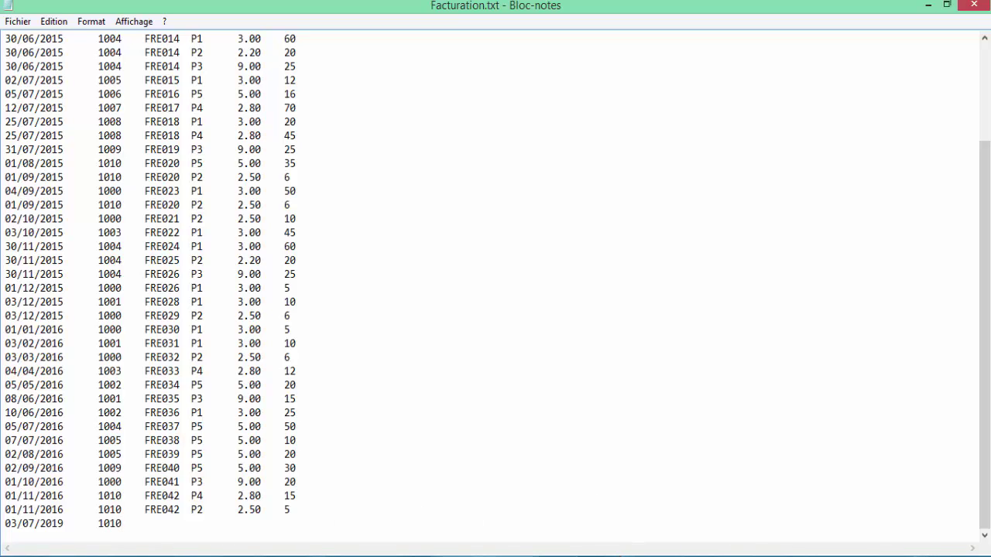
pyautogui.moveTo(288, 550)
pyautogui.click(352, 510)
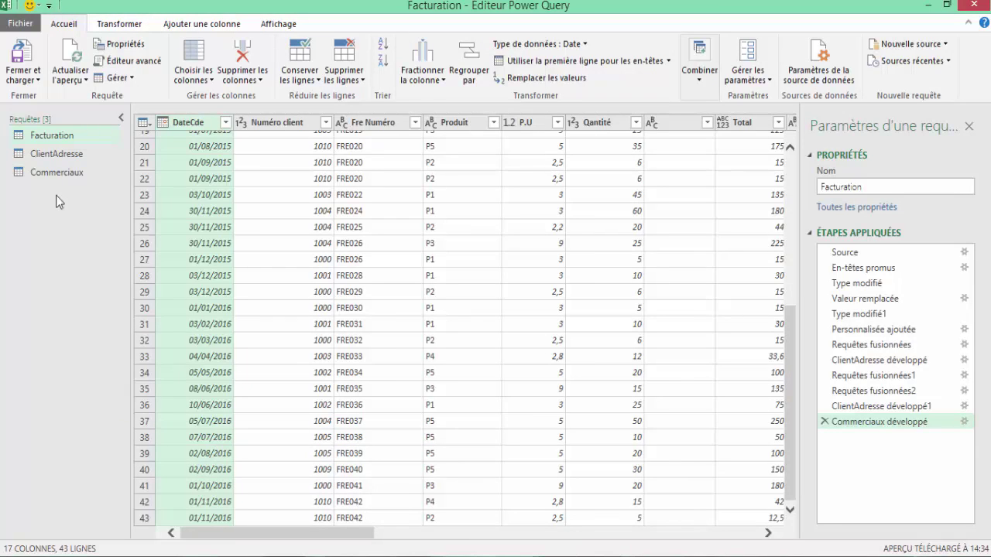
pyautogui.click(70, 168)
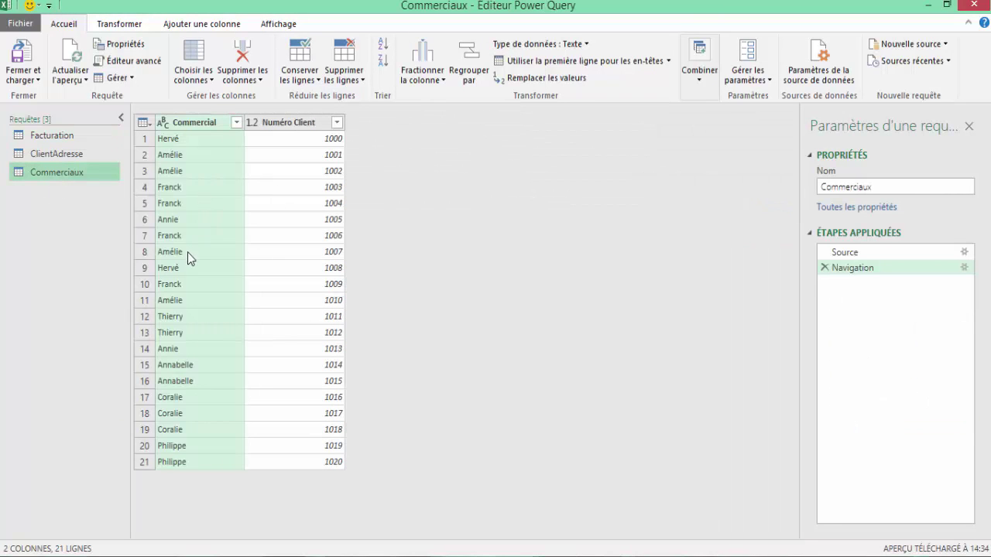
pyautogui.click(250, 252)
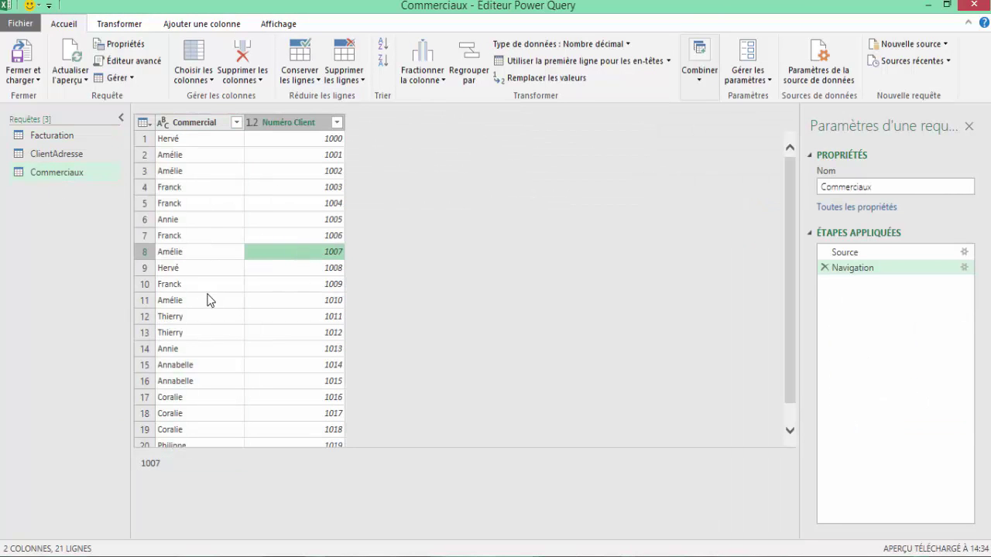
pyautogui.click(303, 301)
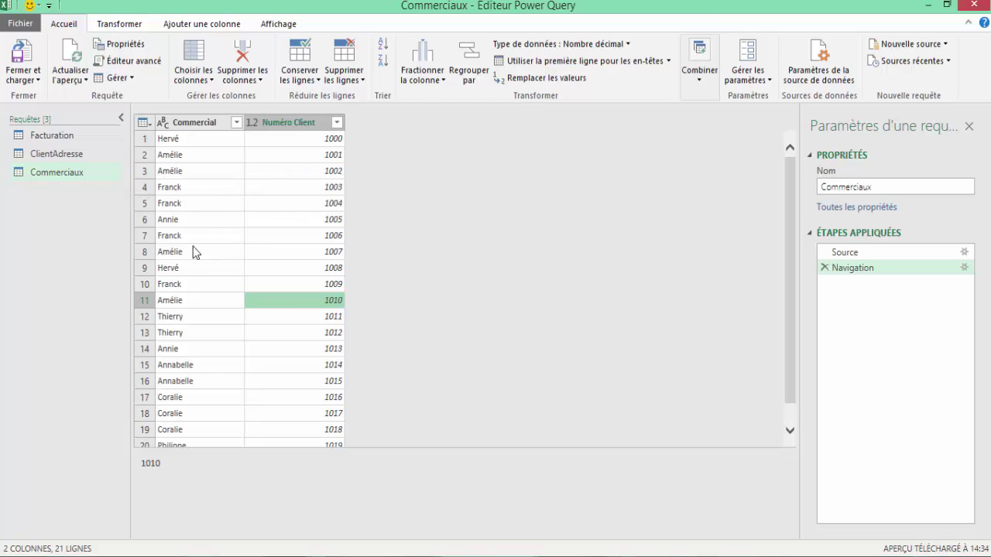
pyautogui.click(55, 135)
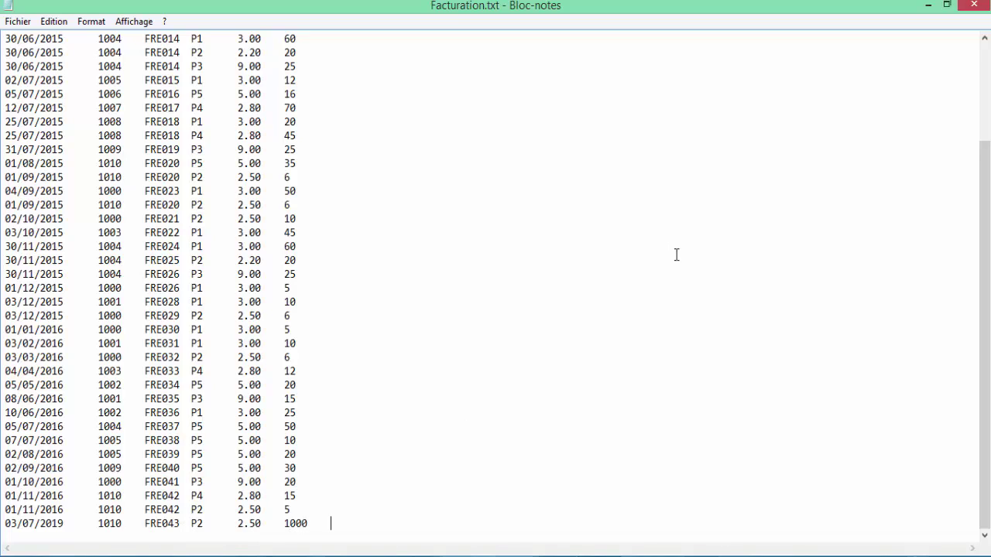
# Step: Close Notepad, saving the edited Facturation.txt
pyautogui.click(974, 5)
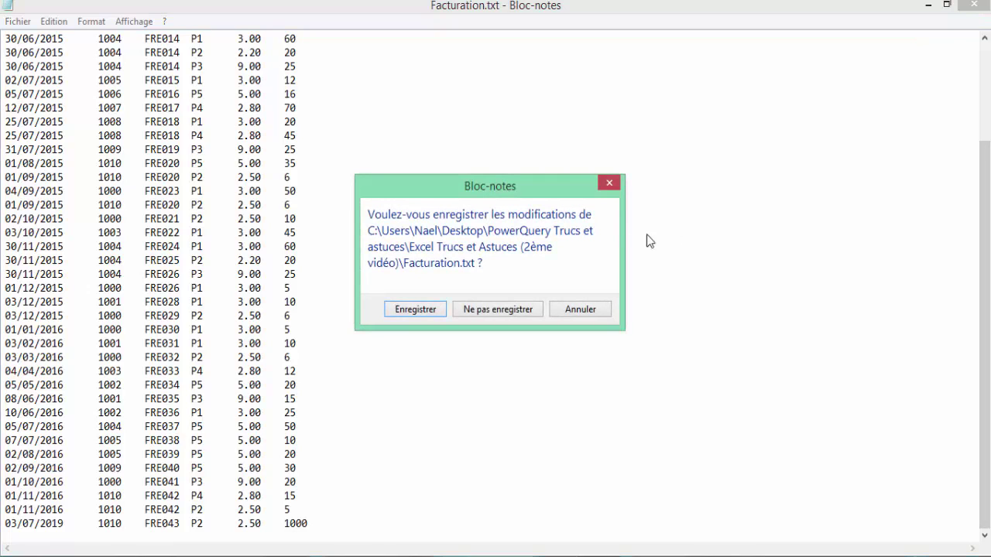
pyautogui.click(411, 312)
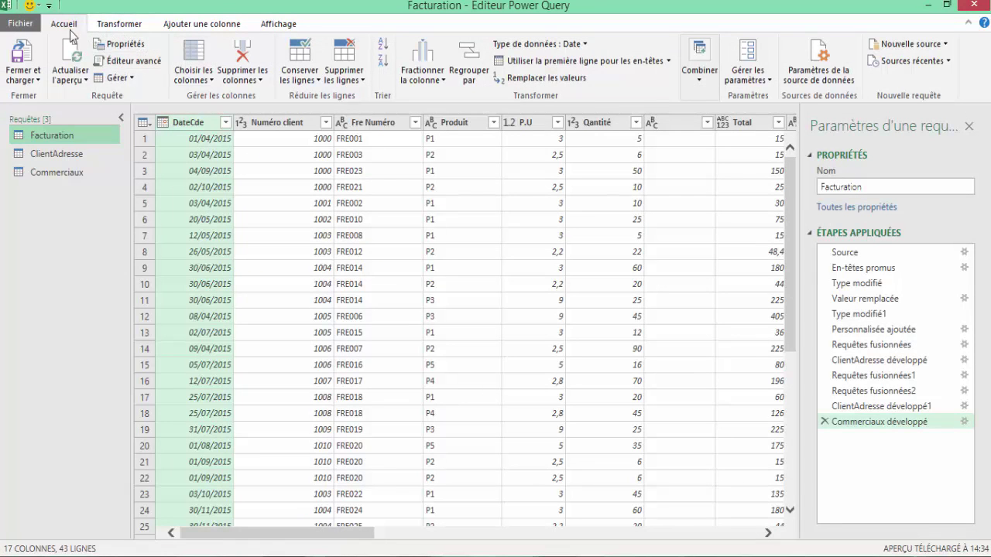
# Step: Refresh all queries to pick up the new FRE043 line, then check its Commercial value
pyautogui.click(80, 79)
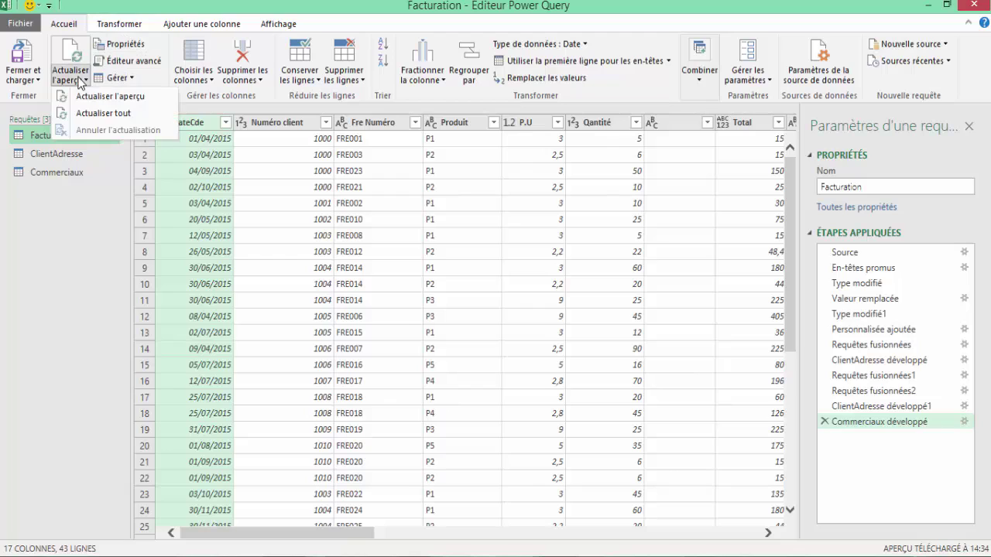
pyautogui.click(92, 113)
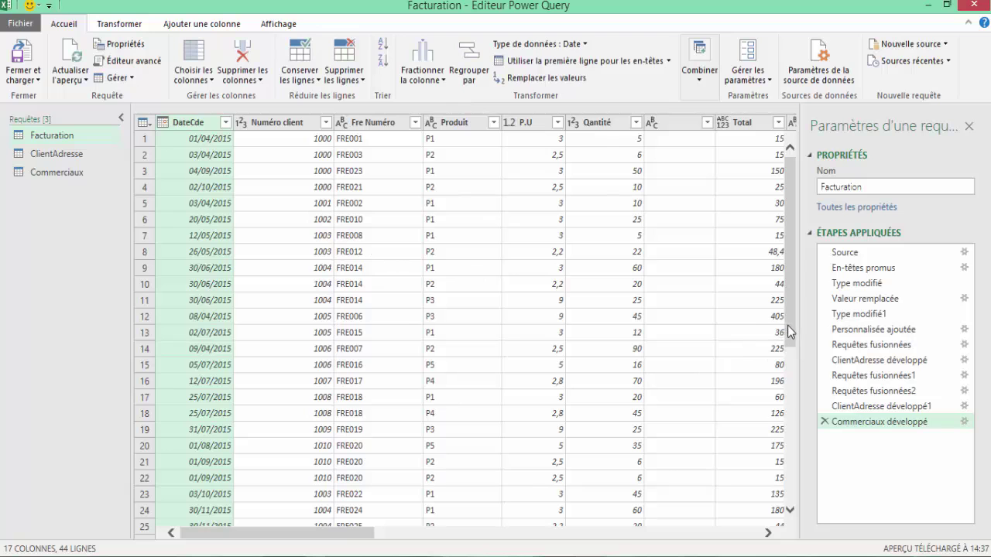
pyautogui.moveTo(787, 325); pyautogui.dragTo(781, 512)
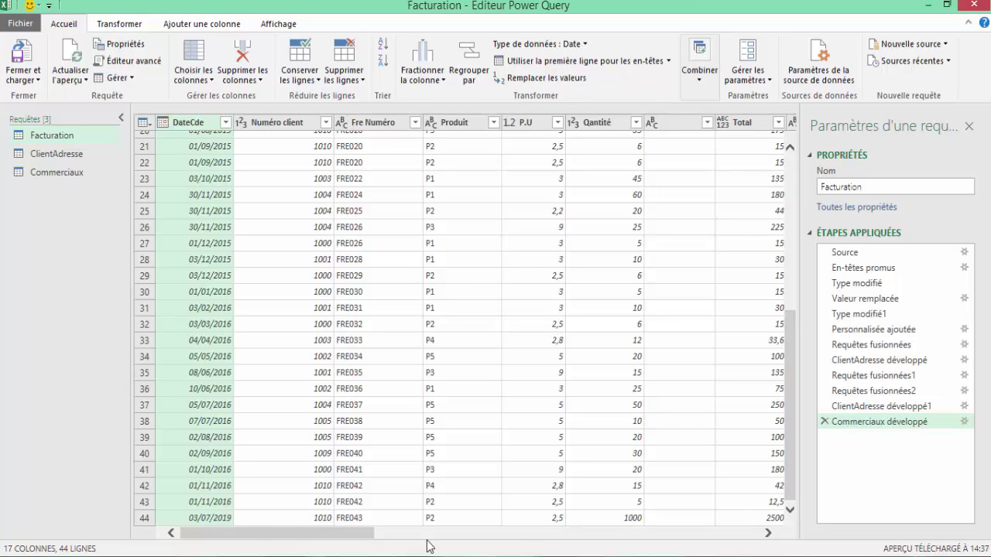
pyautogui.moveTo(343, 534); pyautogui.dragTo(769, 537)
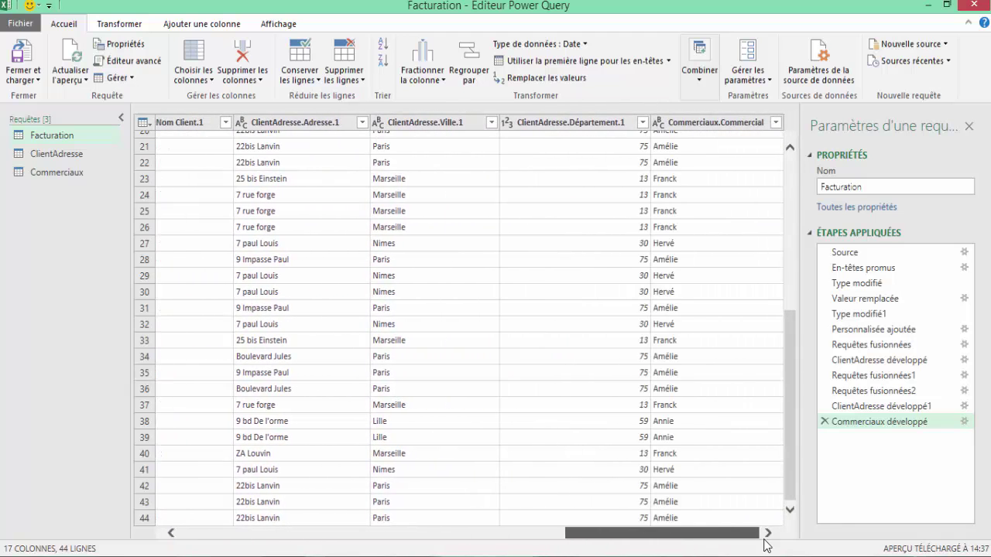
pyautogui.click(675, 520)
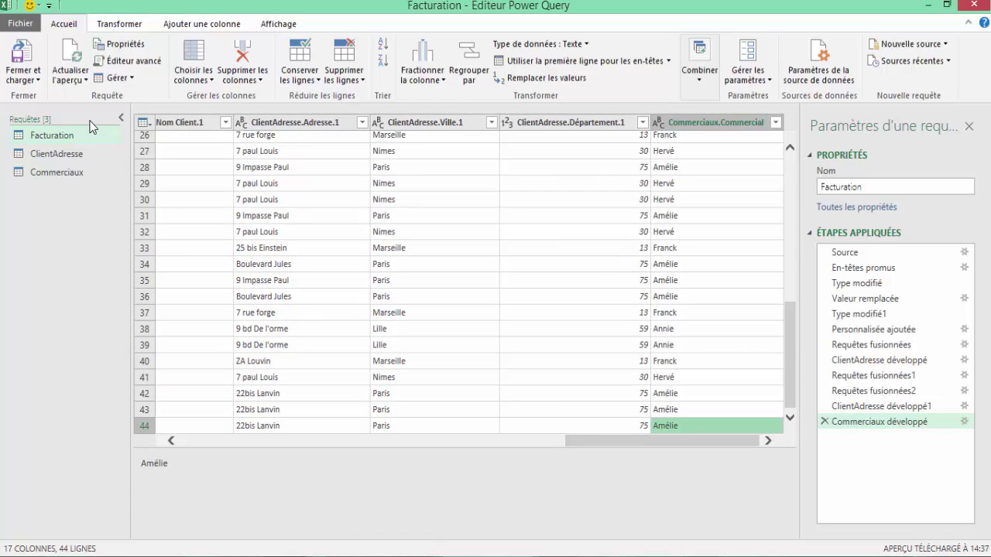
pyautogui.moveTo(788, 379); pyautogui.dragTo(779, 150)
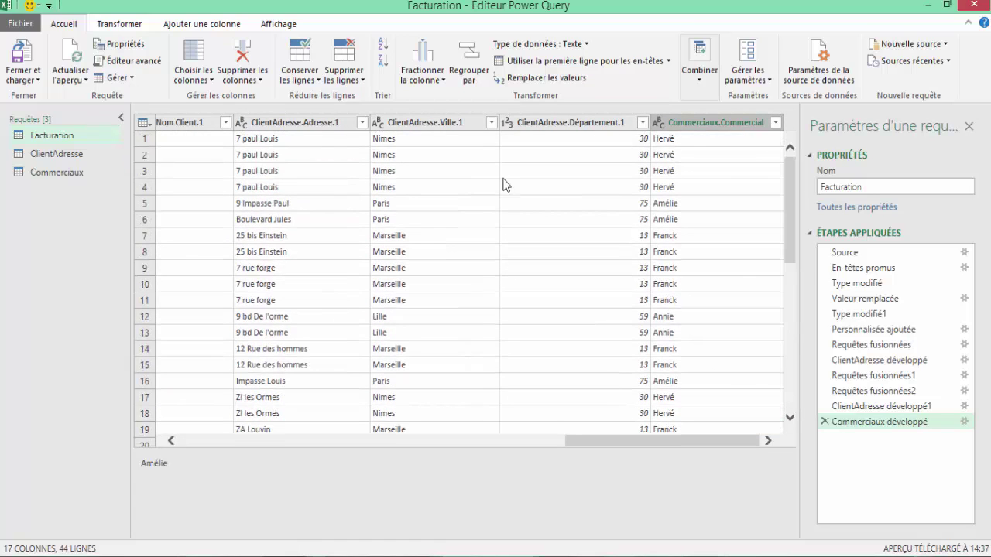
# Step: Load the Facturation query into the workbook and review the resulting table on Feuil2
pyautogui.click(33, 80)
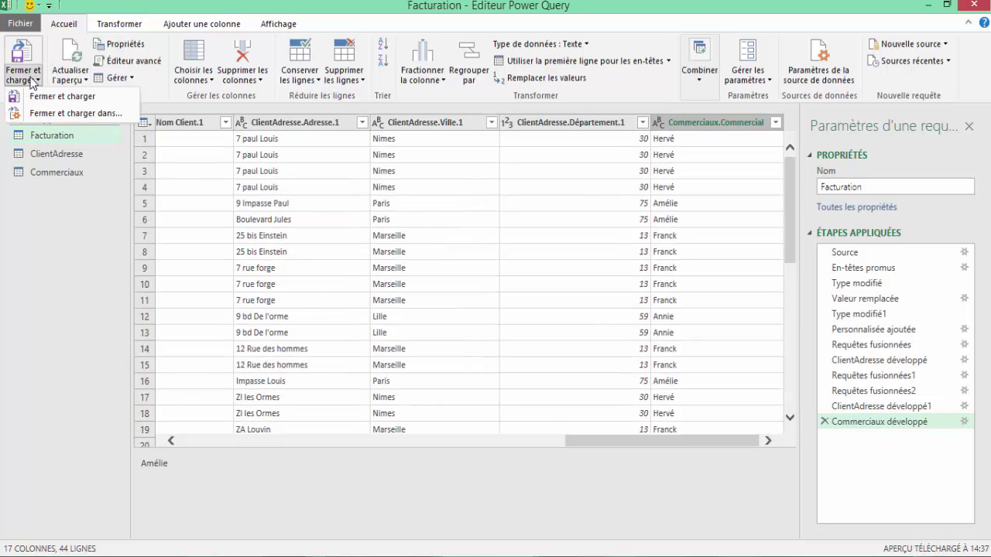
pyautogui.click(36, 98)
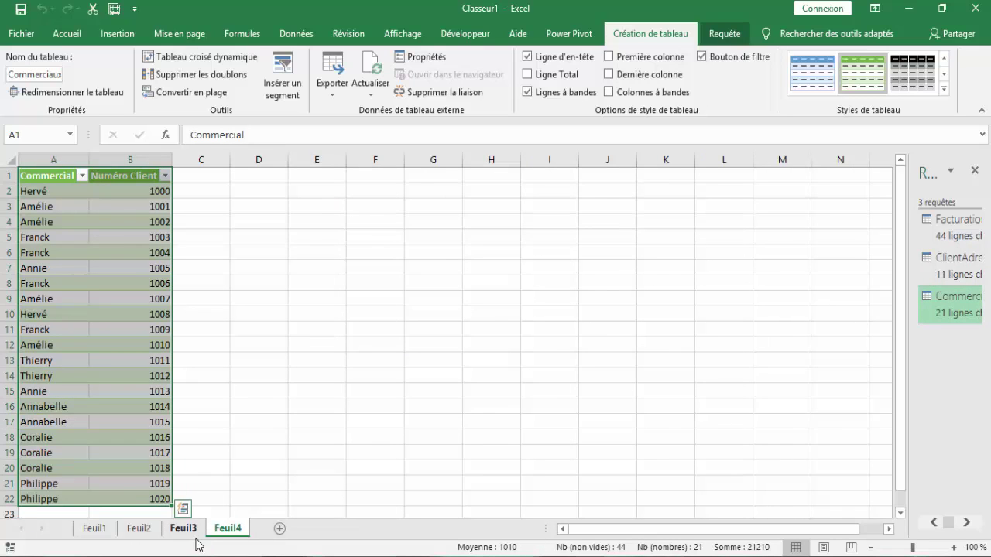
pyautogui.click(97, 533)
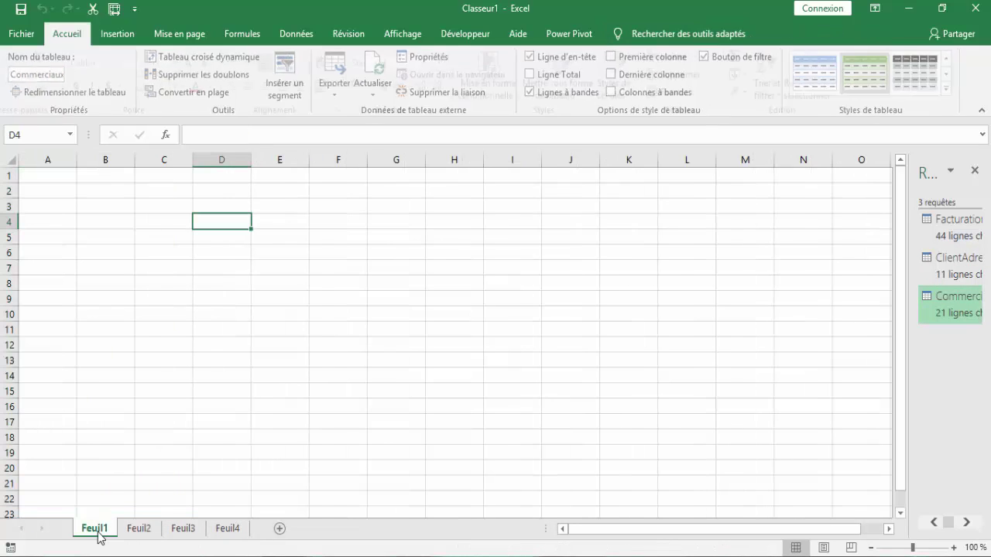
pyautogui.click(139, 529)
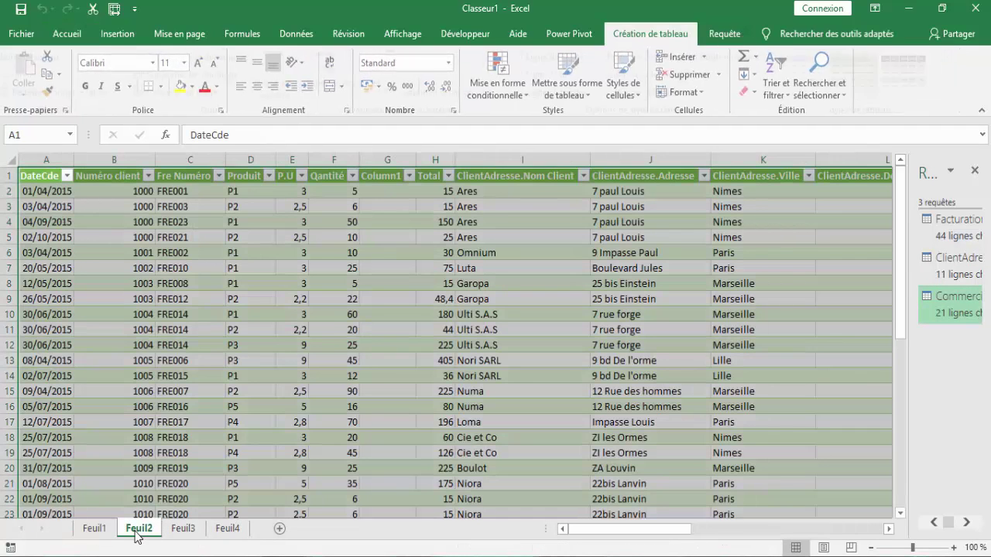
pyautogui.click(181, 375)
pyautogui.click(232, 284)
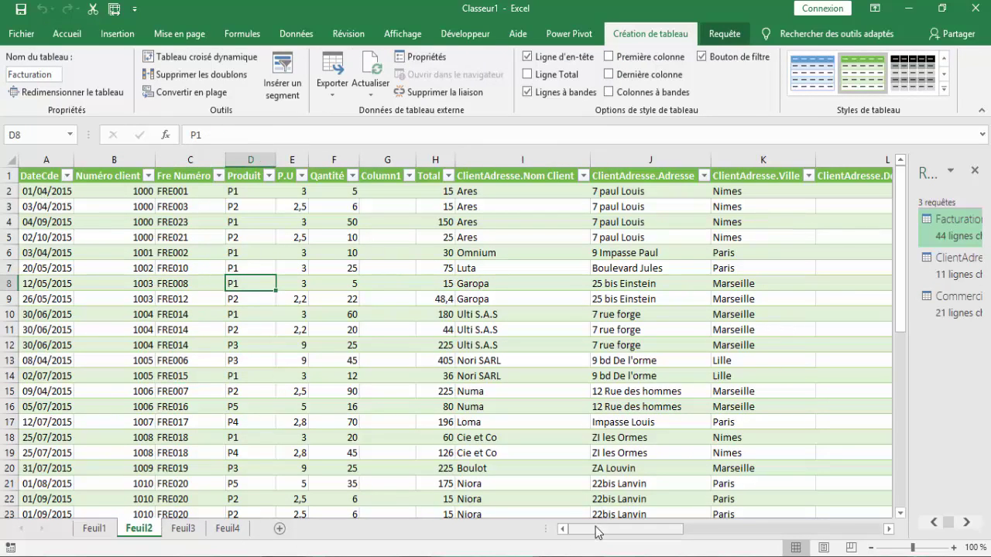
pyautogui.moveTo(597, 530)
pyautogui.mouseDown()
pyautogui.moveTo(779, 524)
pyautogui.moveTo(483, 491)
pyautogui.mouseUp()
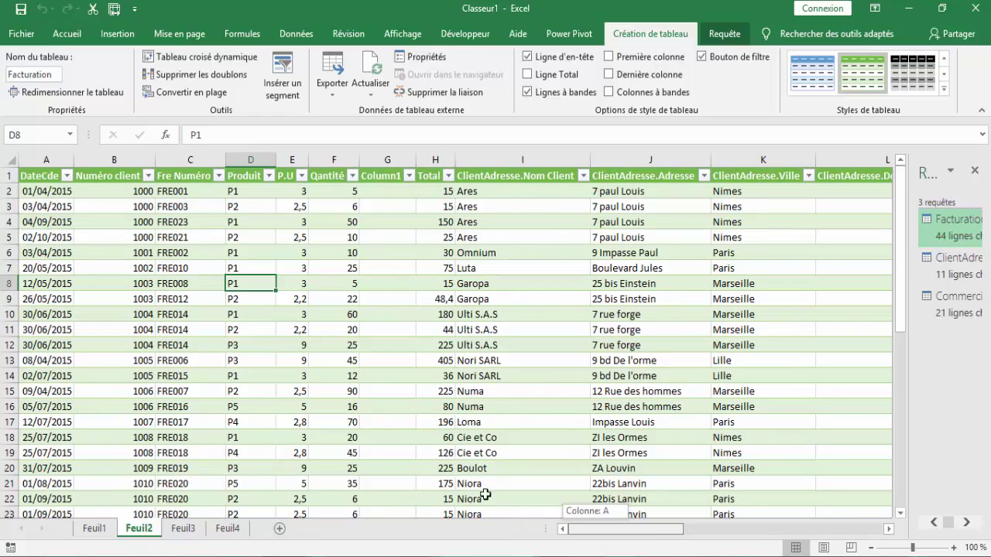
pyautogui.click(154, 236)
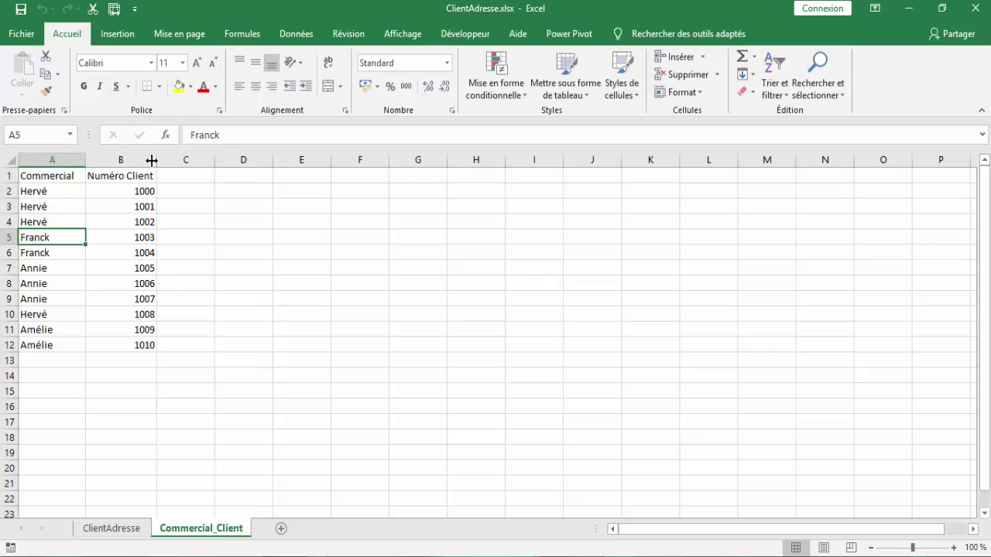
# Step: Select cells A2, B2 and B4 in the Commercial_Client data and show the Données ribbon
pyautogui.click(63, 190)
pyautogui.click(147, 191)
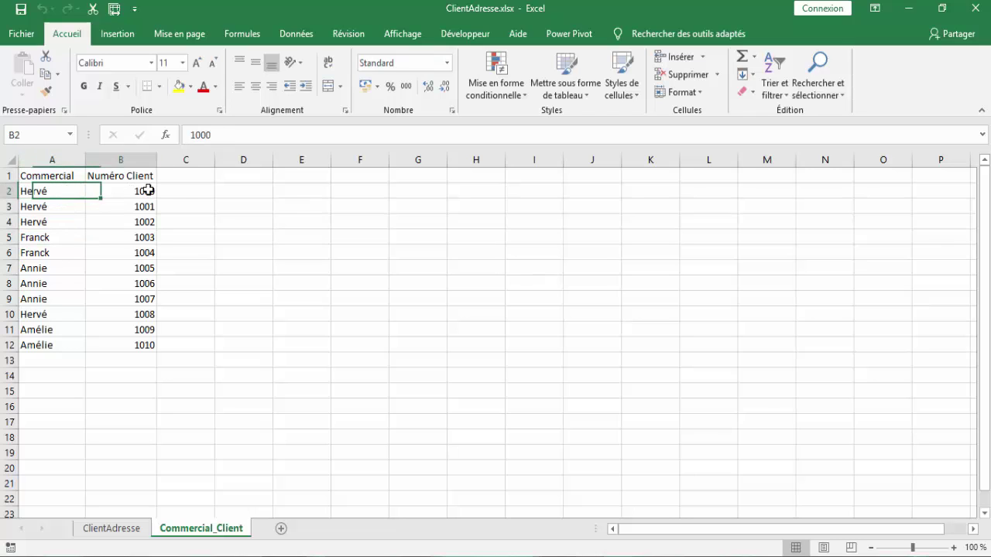
pyautogui.click(143, 220)
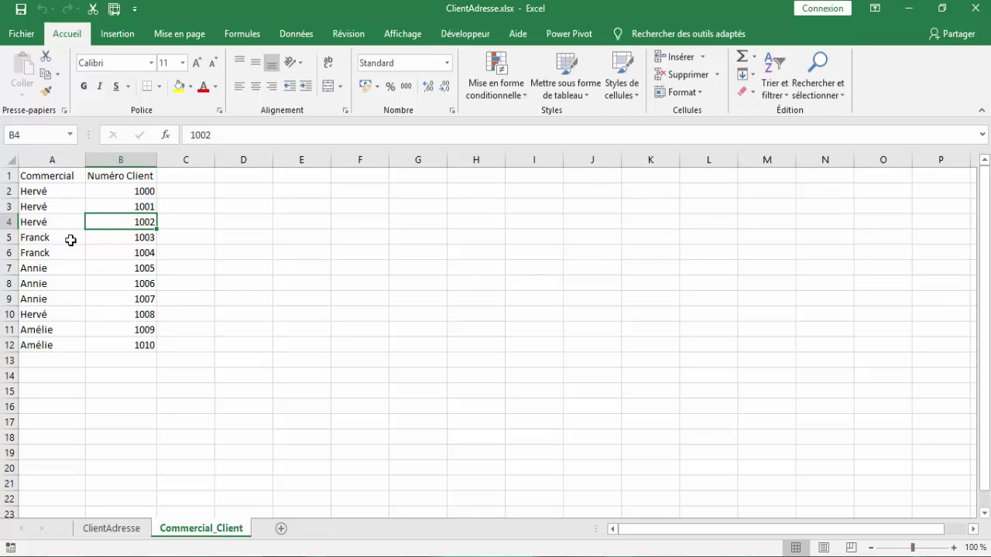
pyautogui.click(302, 39)
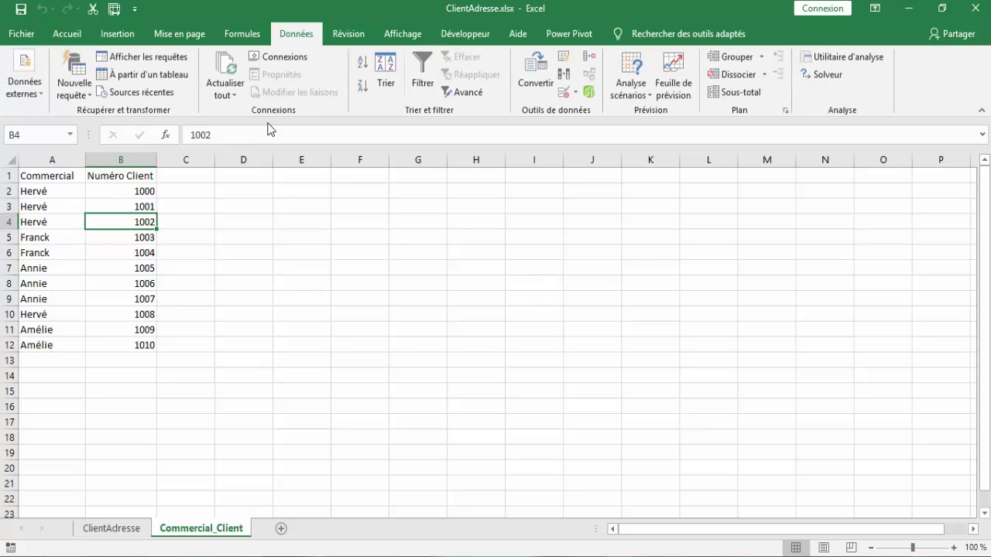
# Step: Build a query from table A1:B12, keep only Amélie in Commercial, and load it to Feuil1
pyautogui.click(133, 77)
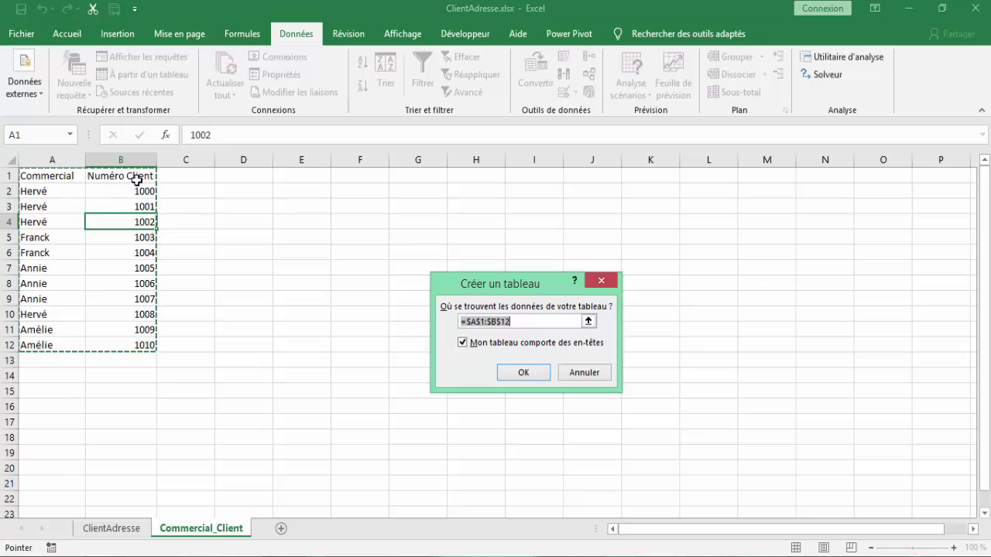
pyautogui.click(523, 372)
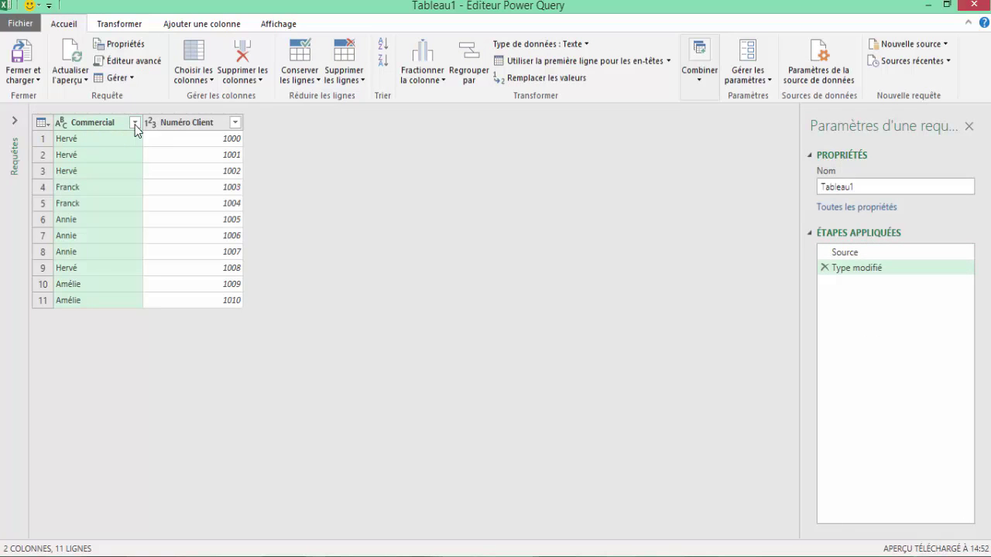
pyautogui.click(134, 123)
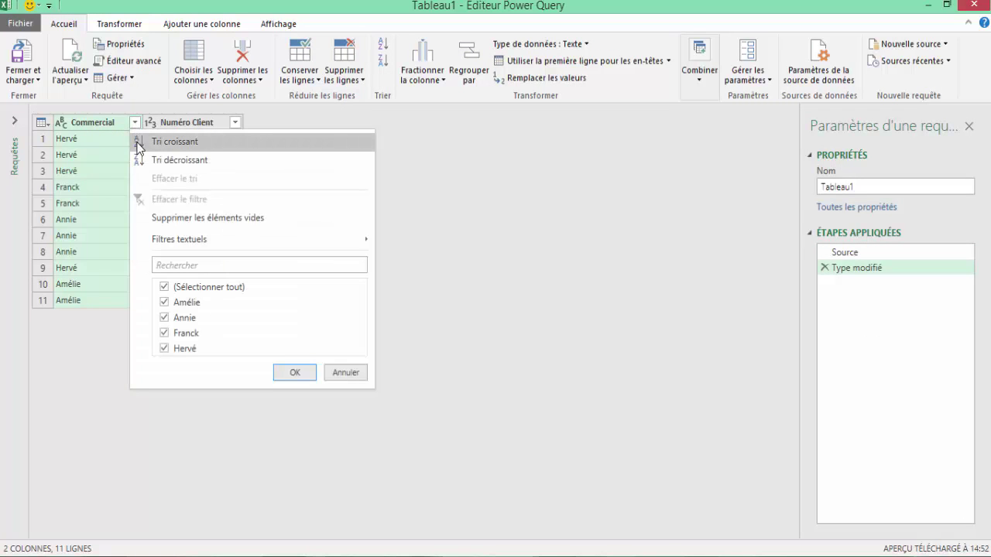
pyautogui.click(164, 288)
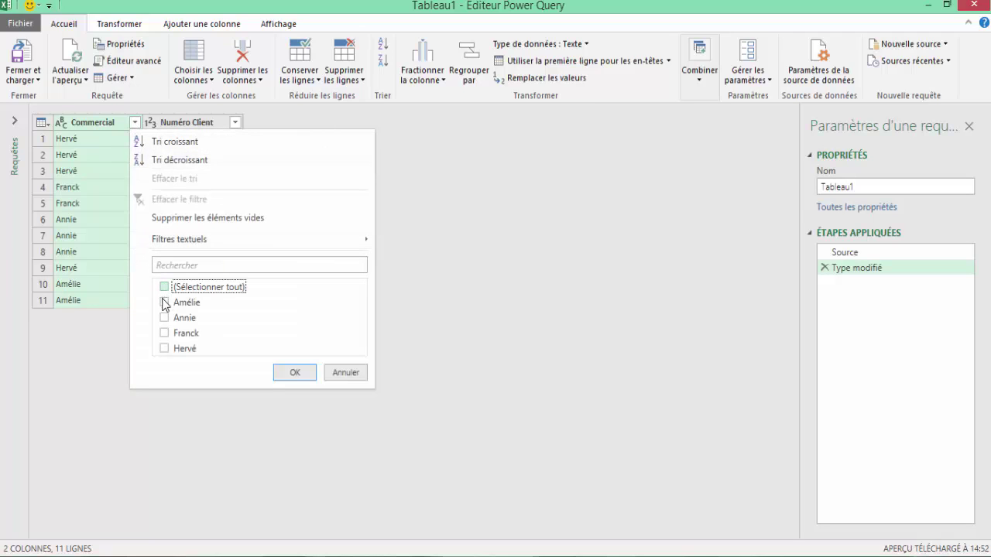
pyautogui.click(164, 303)
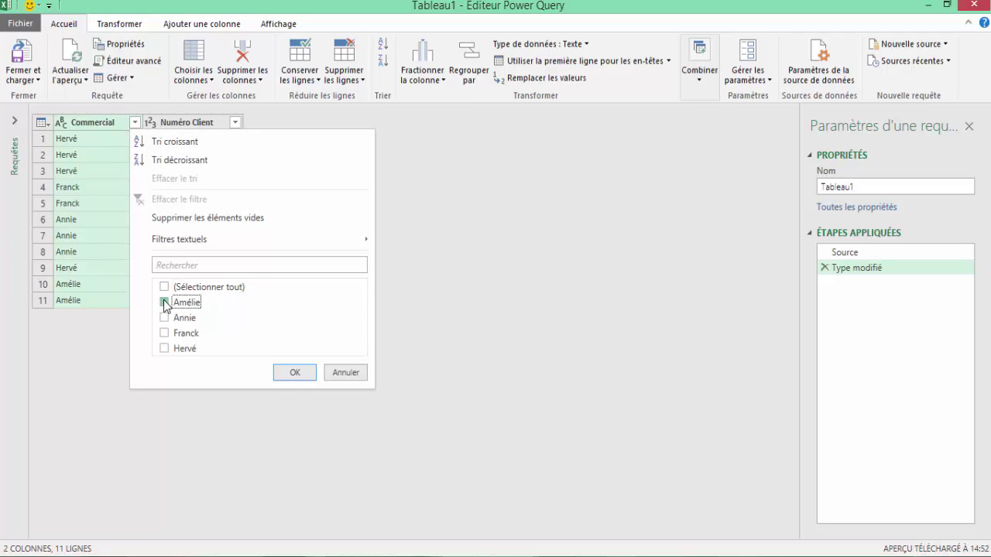
pyautogui.click(288, 375)
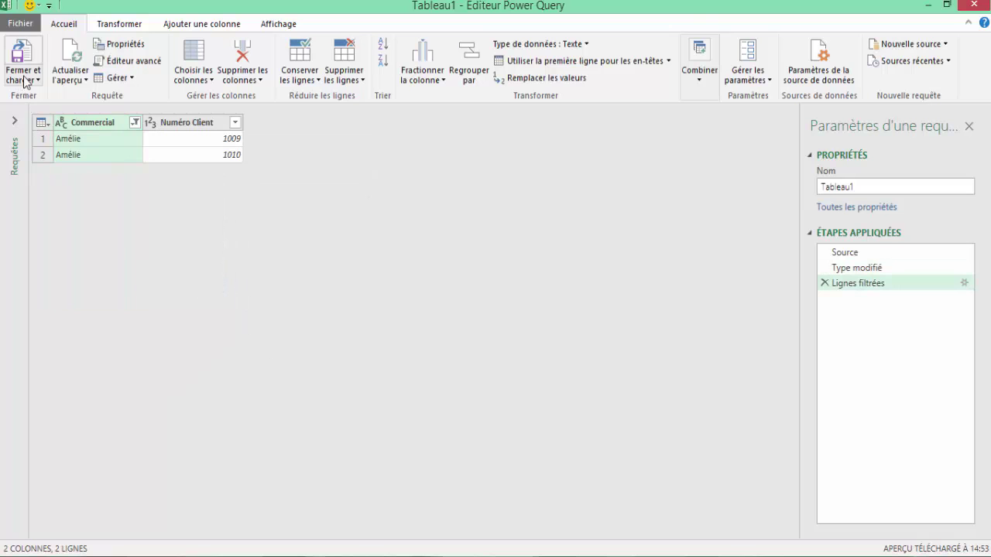
pyautogui.click(31, 77)
pyautogui.click(36, 97)
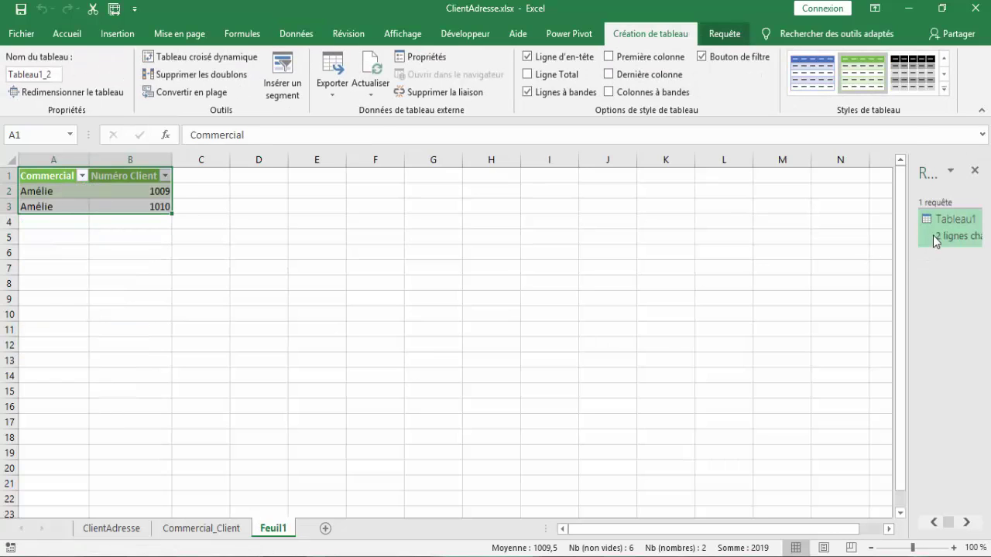
# Step: Widen the Requêtes de classeur pane and open the Tableau1 query in Power Query
pyautogui.moveTo(940, 226)
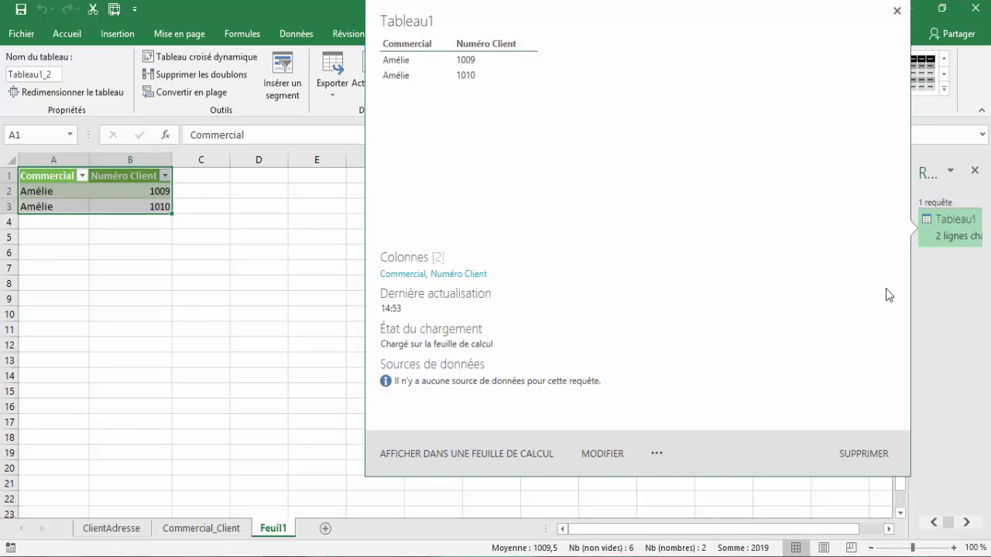
pyautogui.click(253, 342)
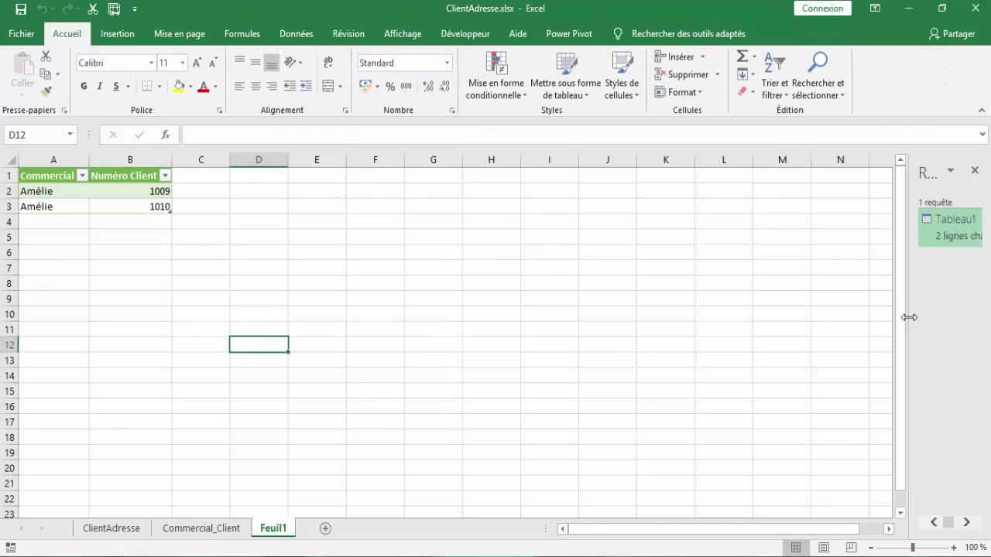
pyautogui.moveTo(908, 317); pyautogui.dragTo(763, 327)
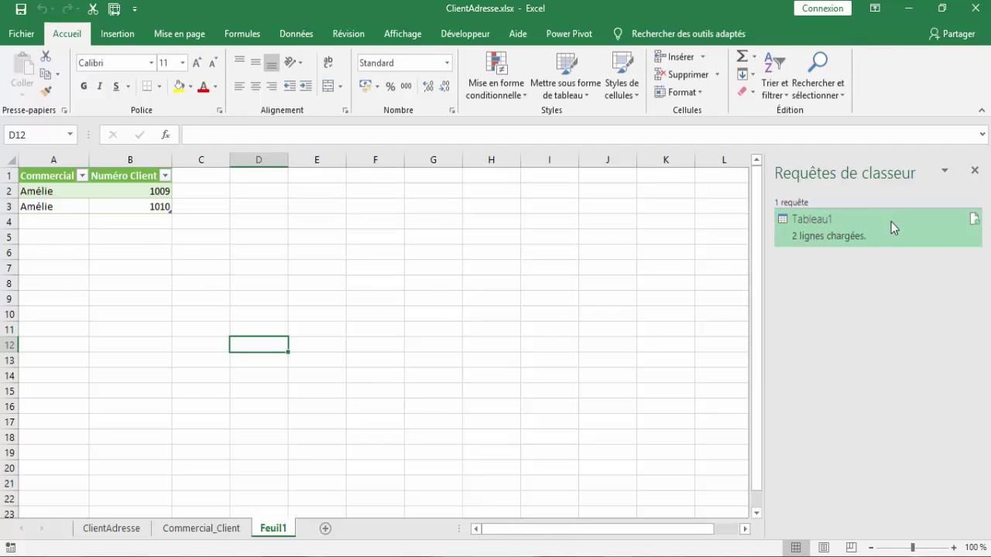
pyautogui.moveTo(890, 222)
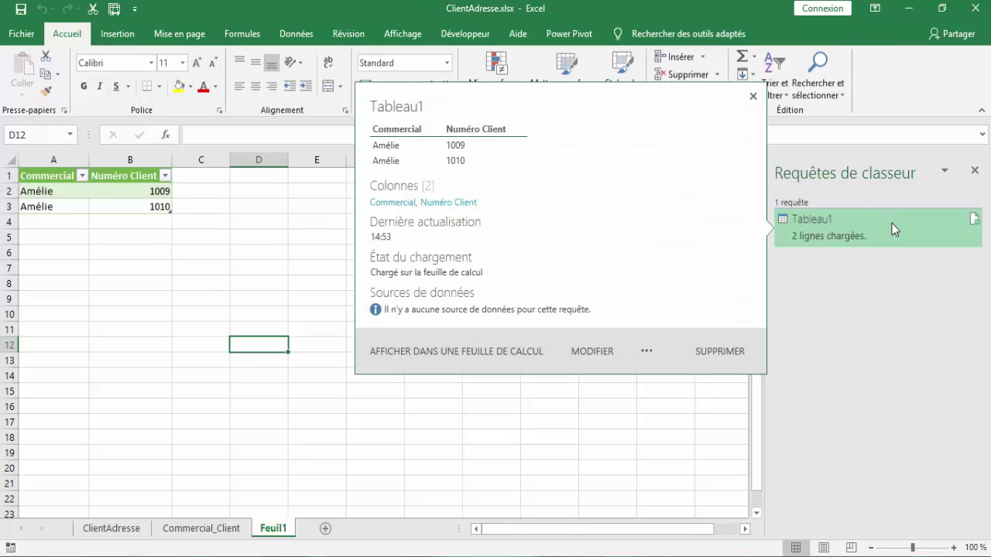
pyautogui.click(591, 351)
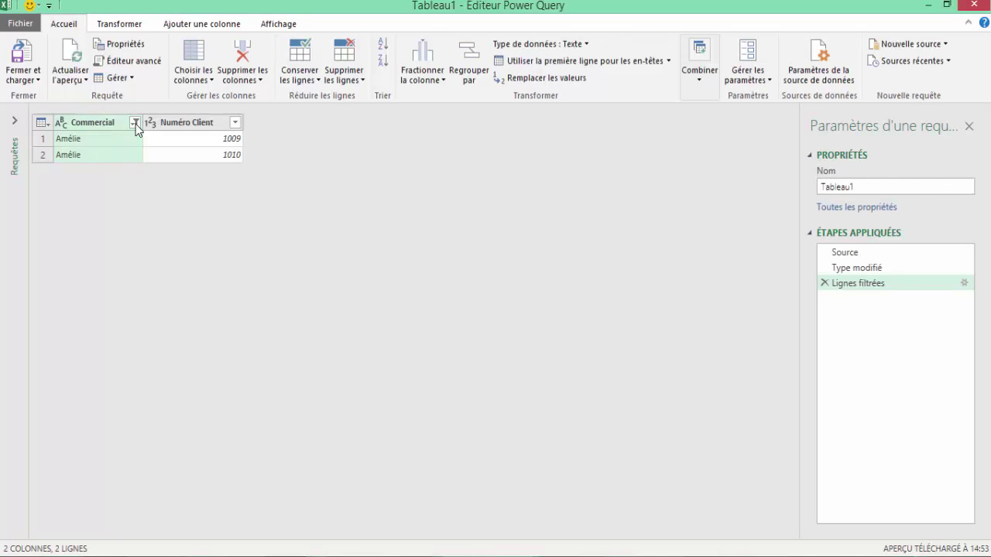
# Step: Clear the Commercial filter so all 11 client rows reload onto Feuil1
pyautogui.click(135, 122)
pyautogui.click(172, 200)
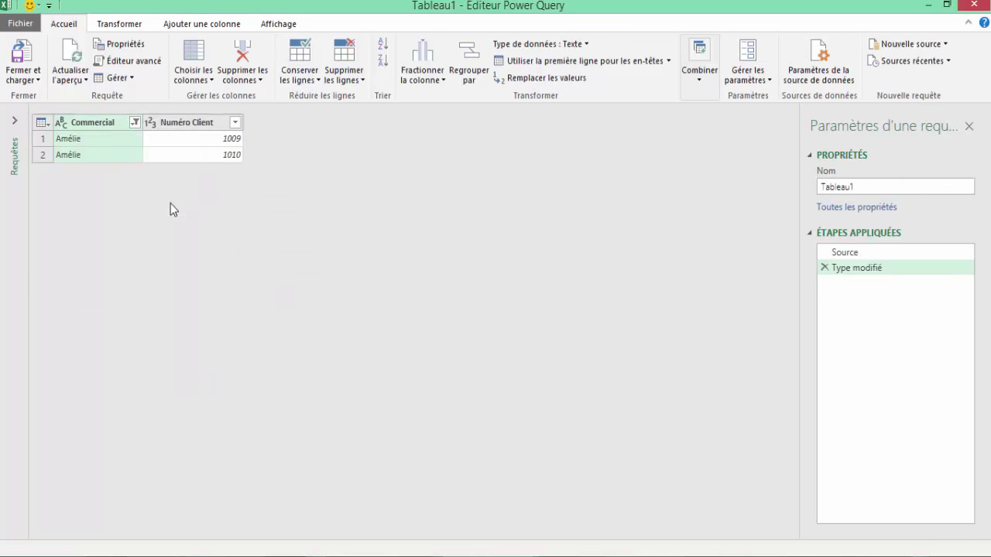
pyautogui.click(37, 80)
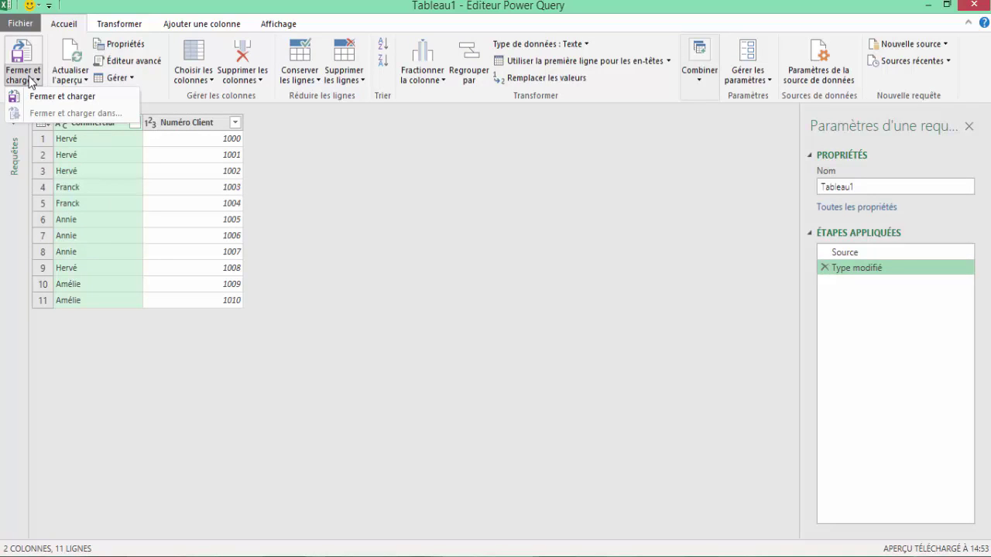
pyautogui.click(44, 110)
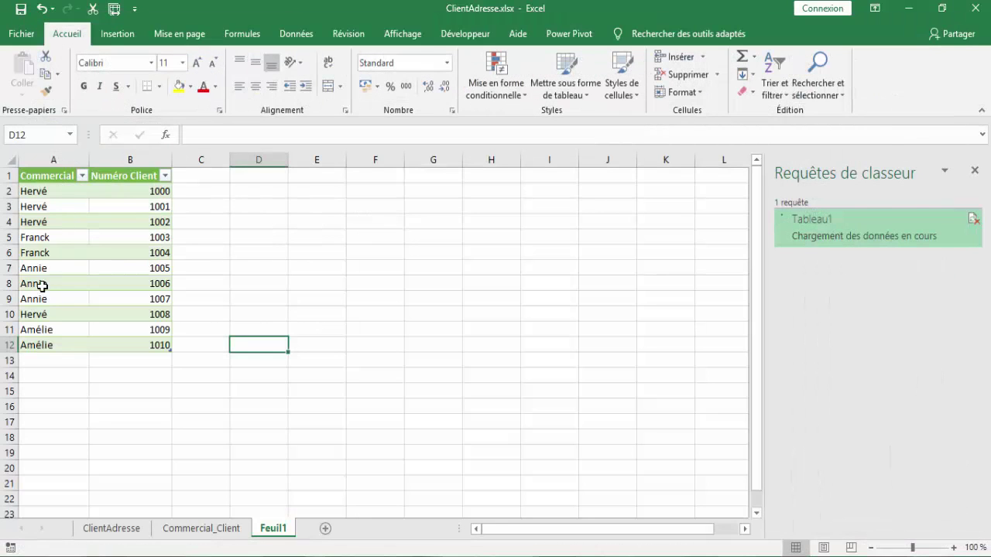
pyautogui.click(50, 363)
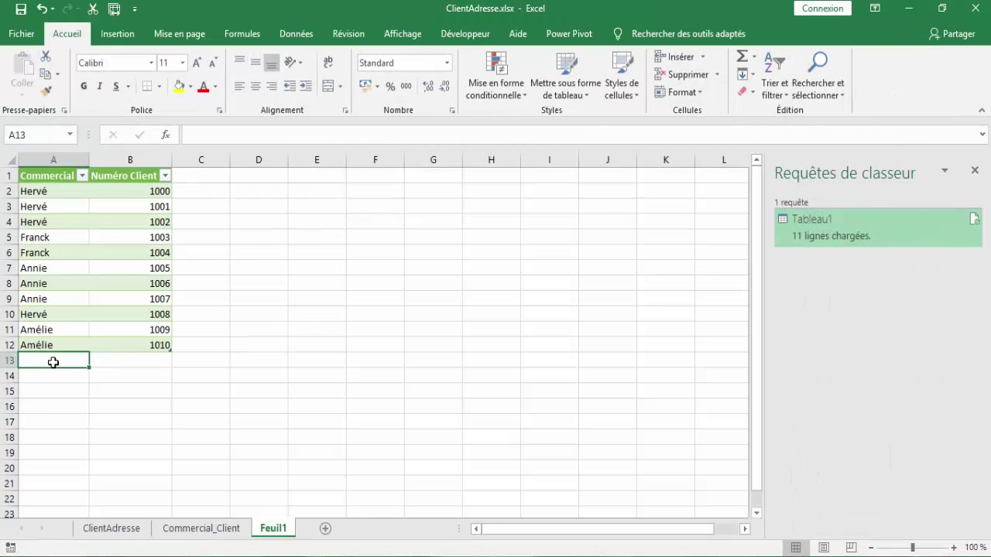
# Step: Append rows amélie 1011 and amélie 1012 to the end of the Feuil1 table
pyautogui.write('amélie')
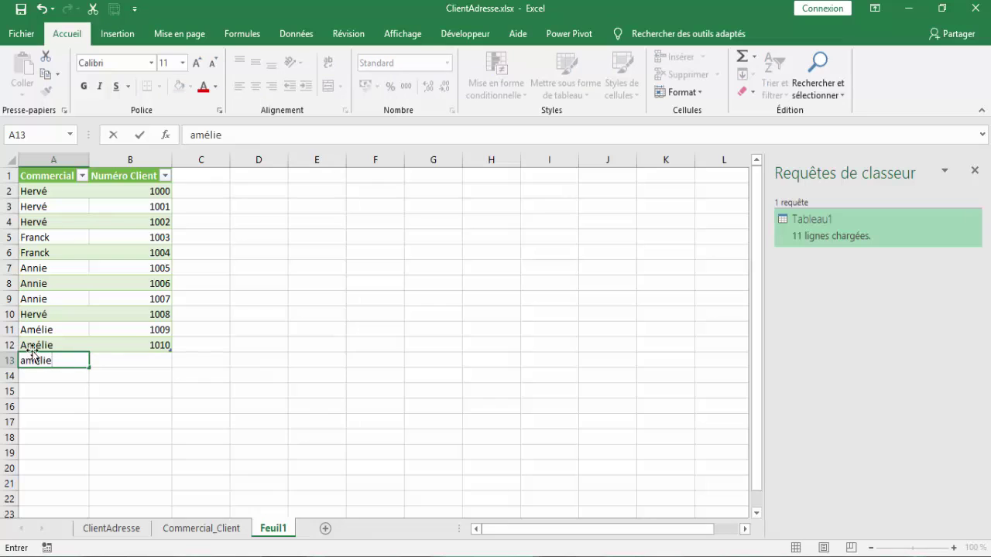
pyautogui.press('Tab')
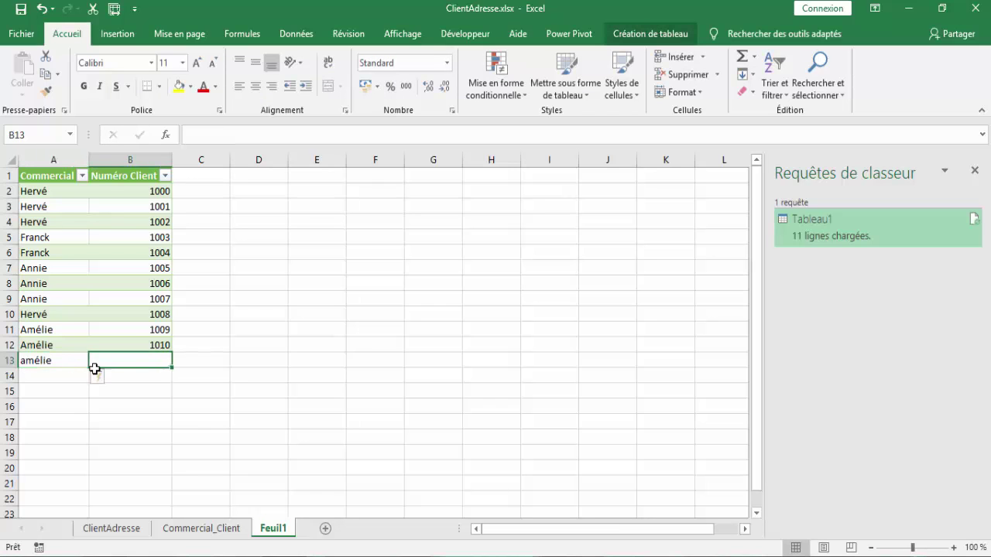
pyautogui.write('1011')
pyautogui.press('Return')
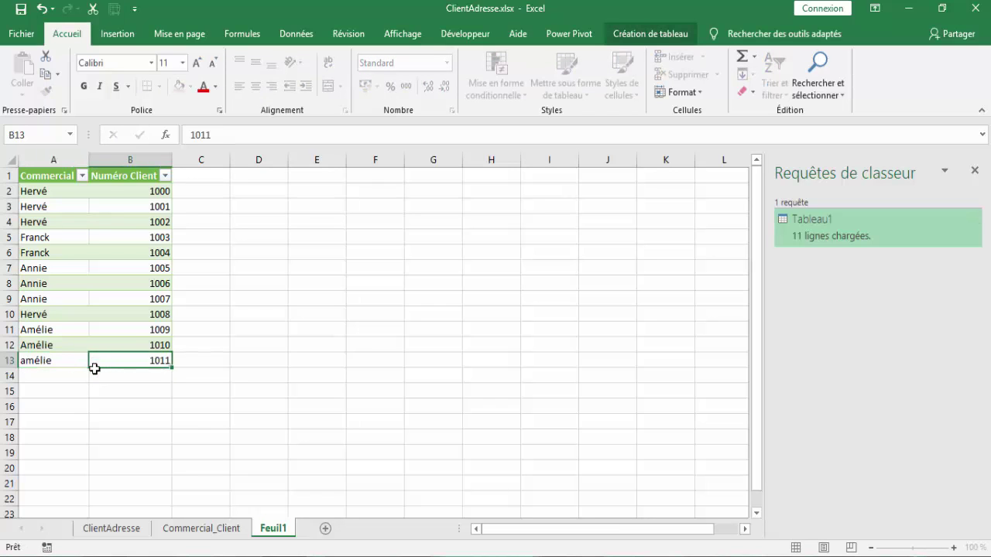
pyautogui.write('amélie')
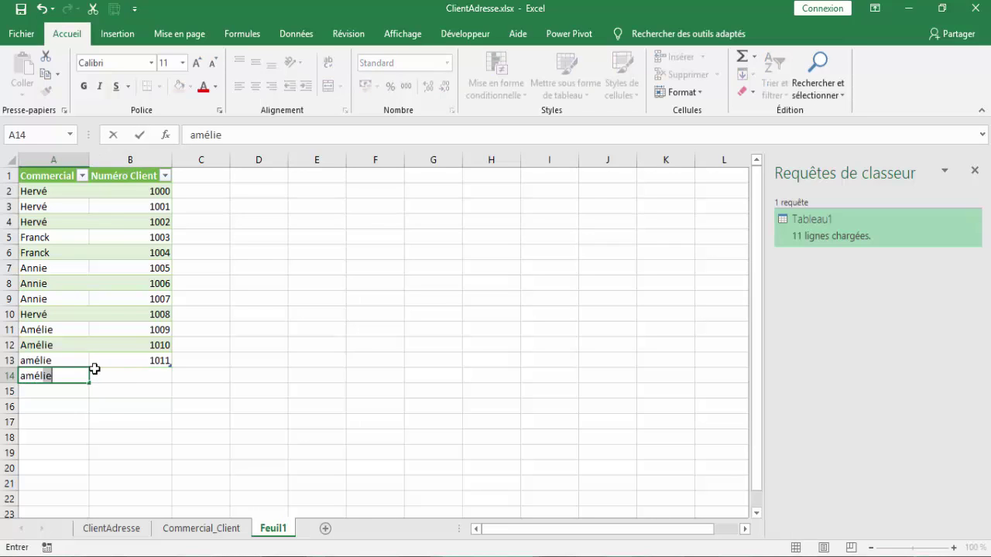
pyautogui.press('Tab')
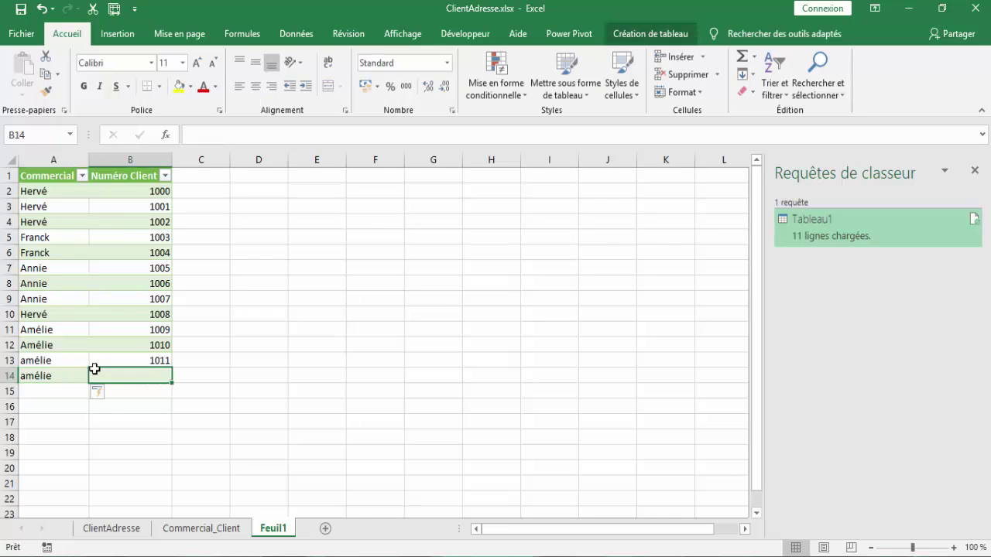
pyautogui.write('1012')
pyautogui.press('Return')
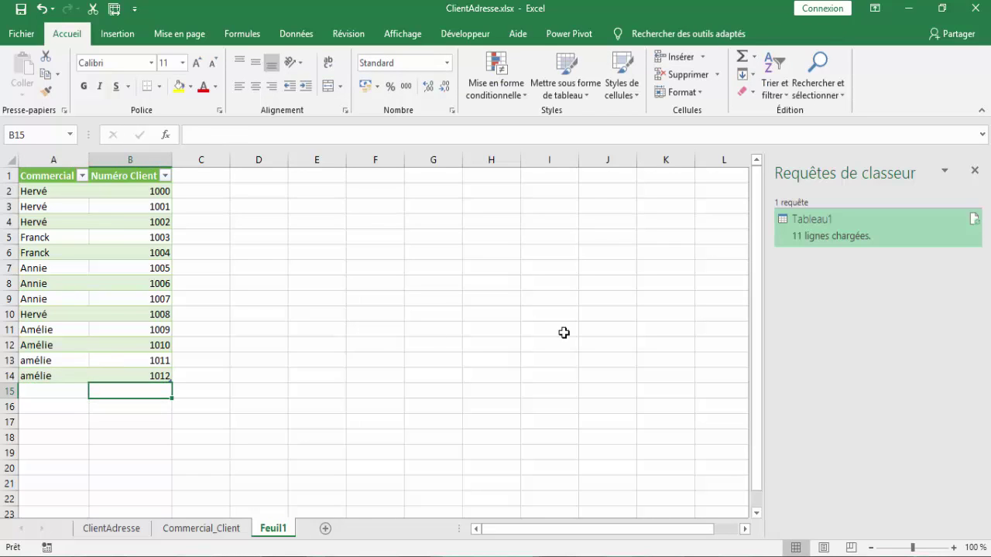
pyautogui.click(304, 34)
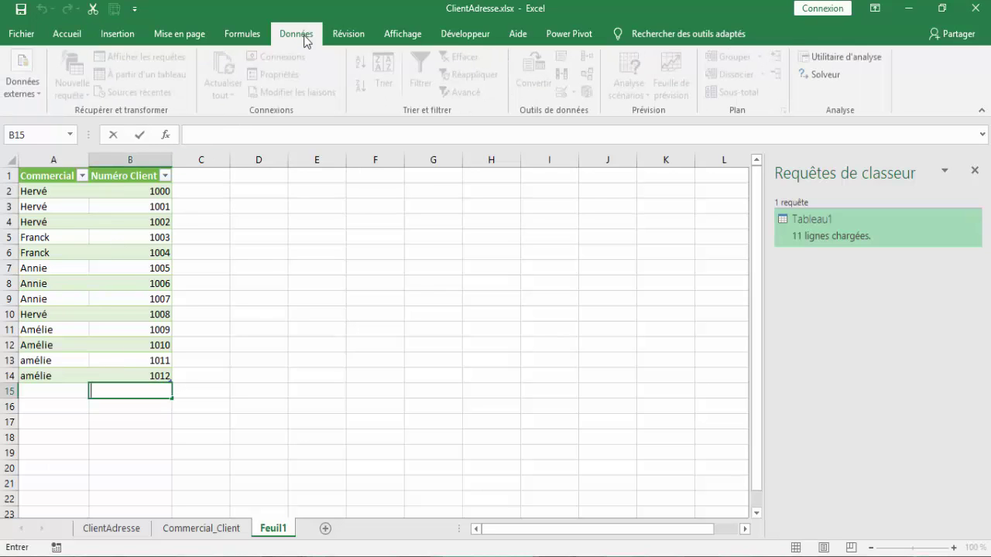
# Step: Load the 13-row Feuil1 table into Power Query as a new query with a Commercial filter step keeping every name
pyautogui.click(93, 284)
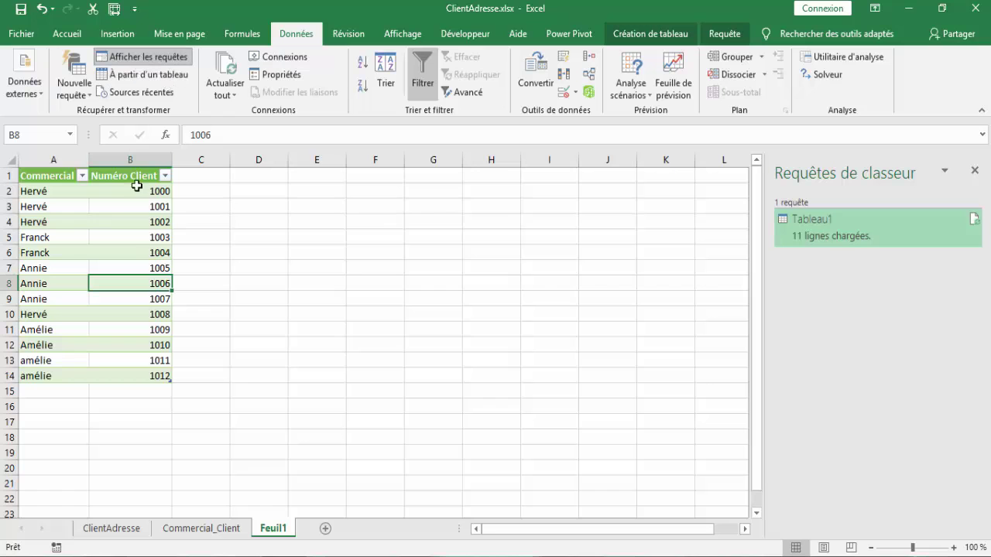
pyautogui.click(82, 254)
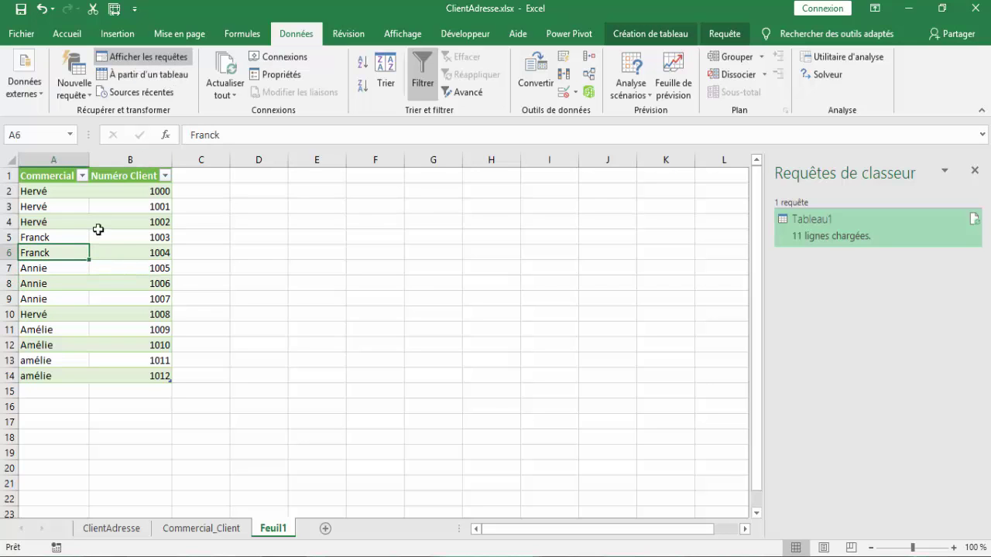
pyautogui.click(151, 75)
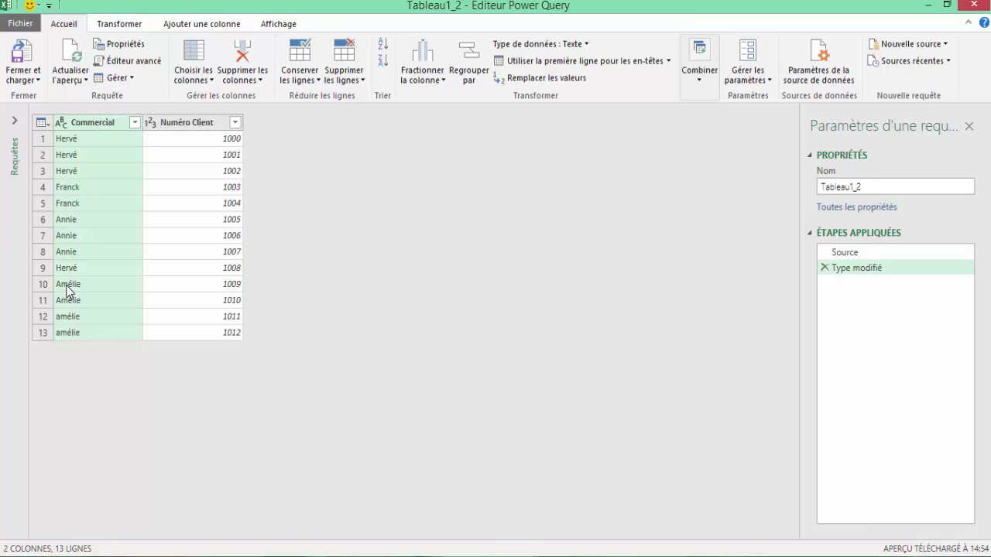
pyautogui.click(136, 123)
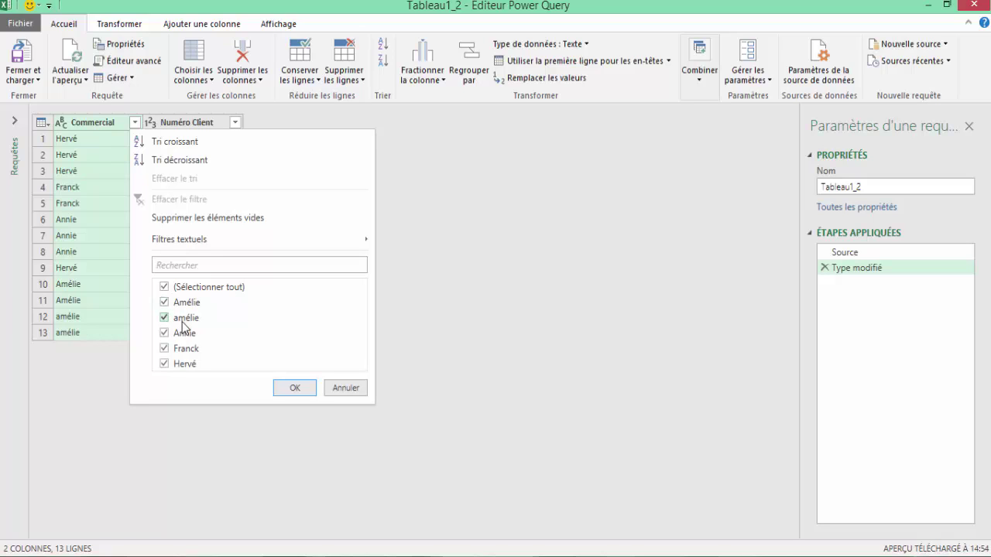
pyautogui.click(295, 389)
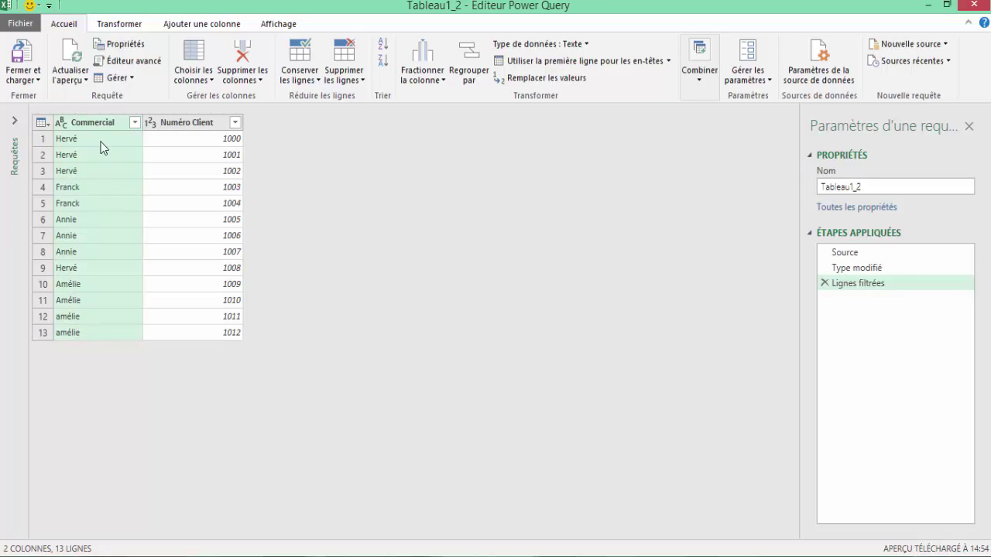
pyautogui.click(218, 24)
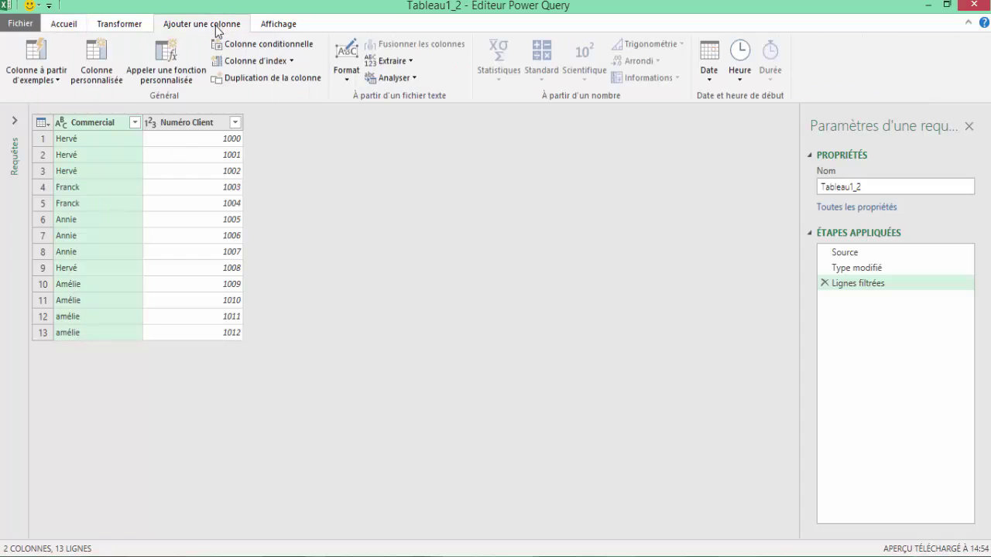
# Step: Add an uppercase MAJUSCULES column from Commercial and filter it to AMÉLIE only
pyautogui.click(348, 80)
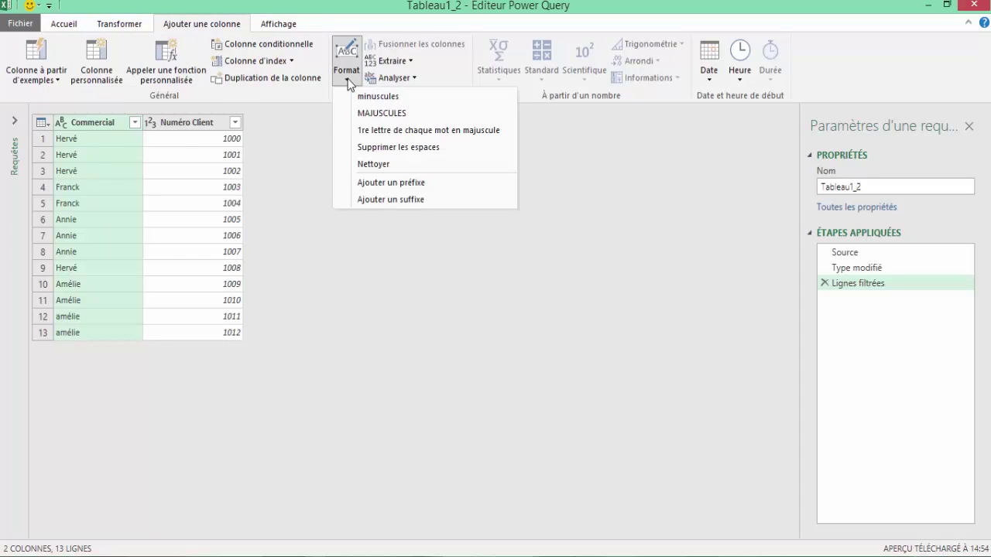
pyautogui.click(373, 114)
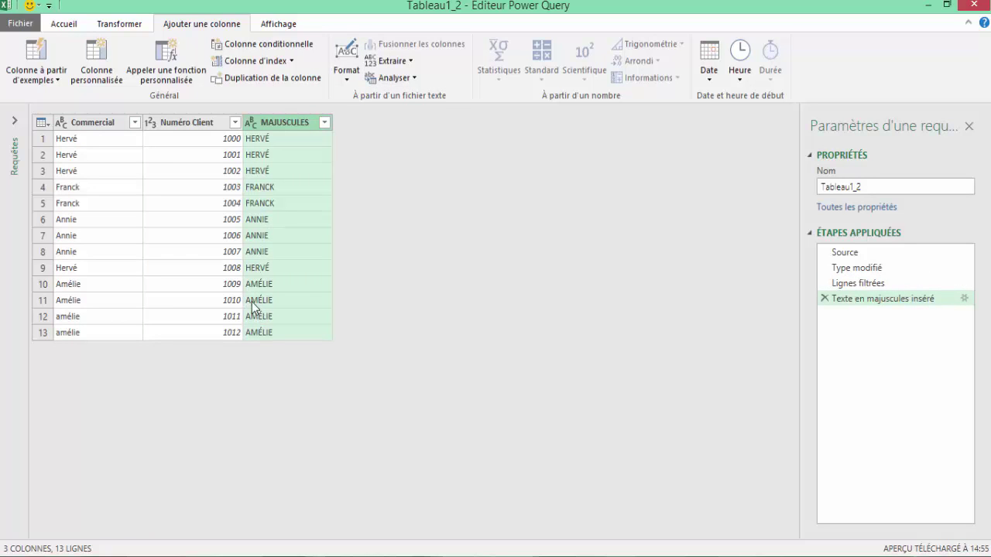
pyautogui.click(325, 123)
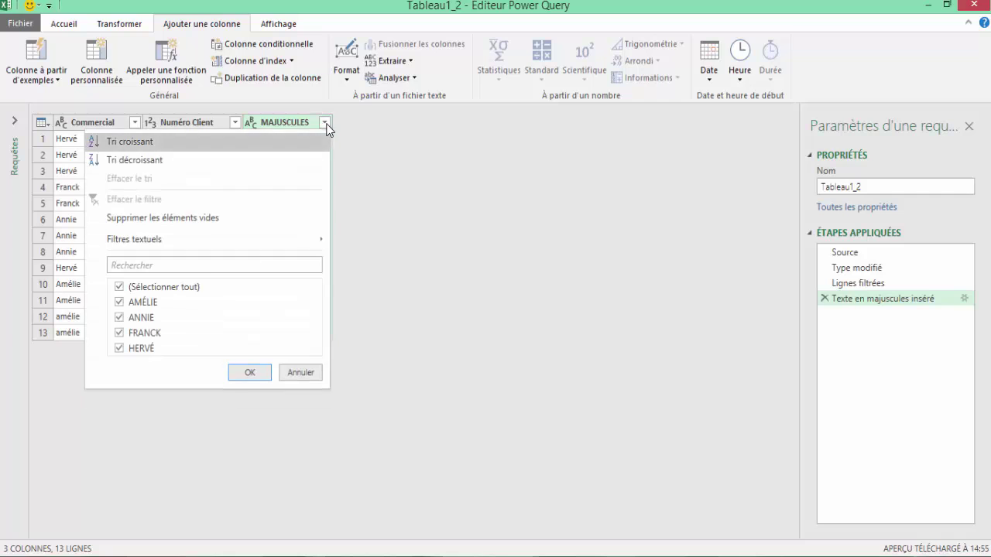
pyautogui.click(119, 288)
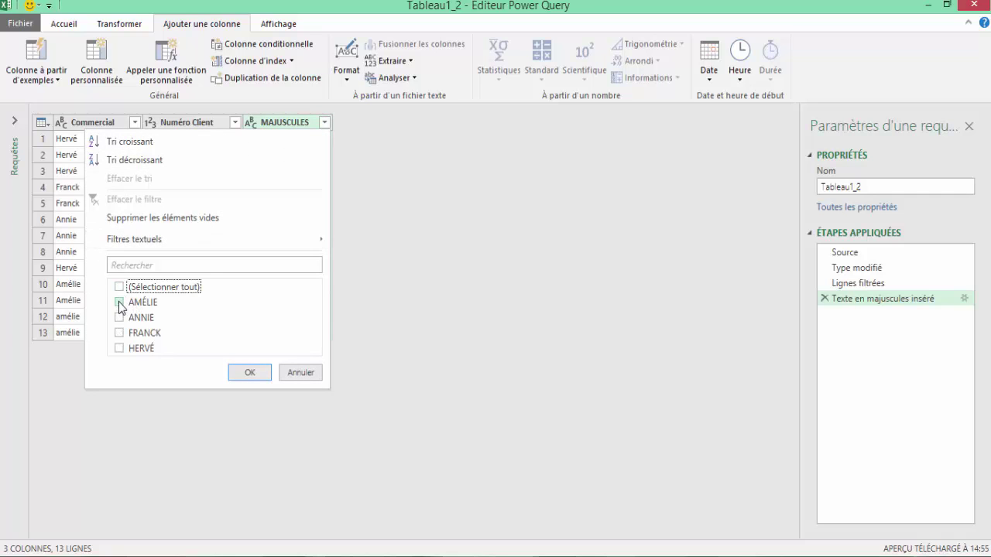
pyautogui.click(119, 302)
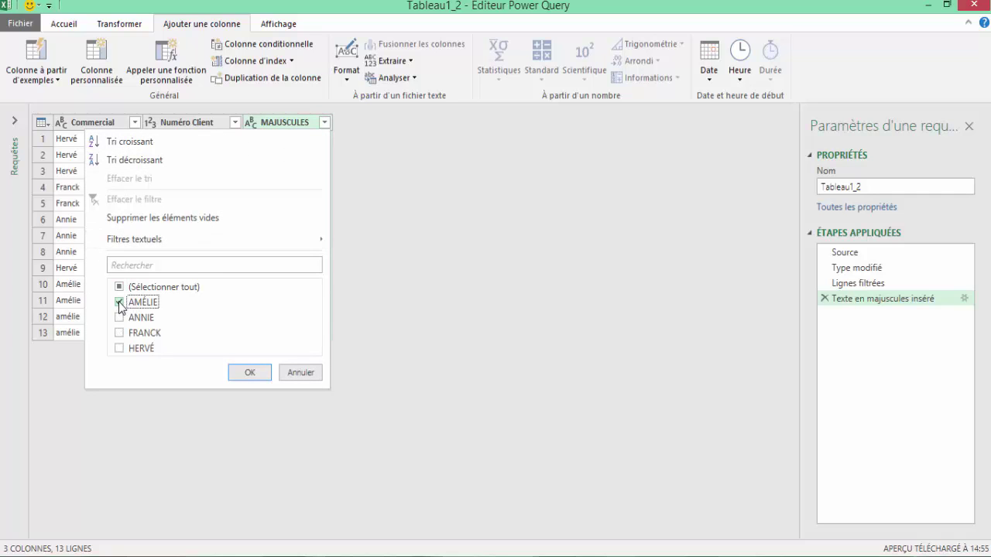
pyautogui.click(251, 373)
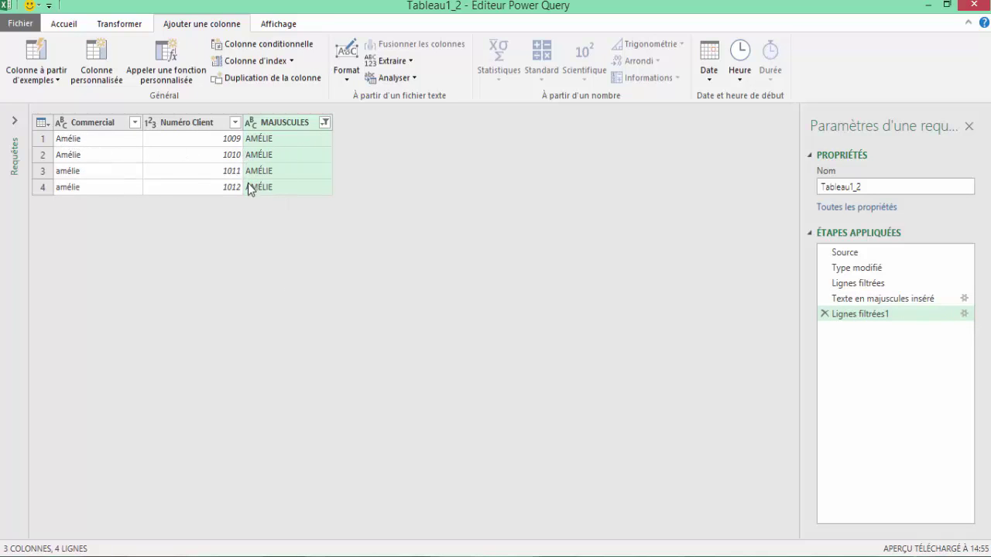
pyautogui.click(39, 79)
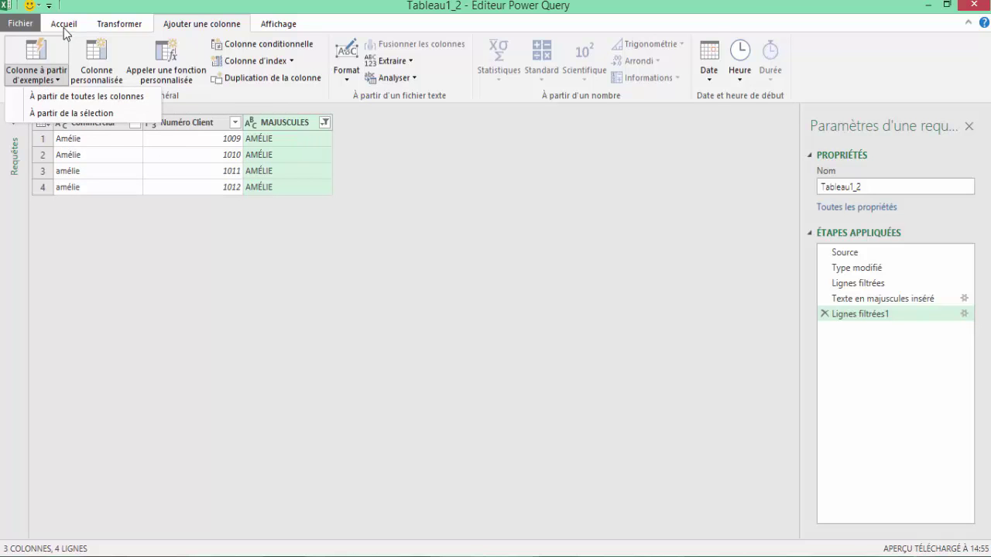
pyautogui.click(64, 24)
pyautogui.click(23, 75)
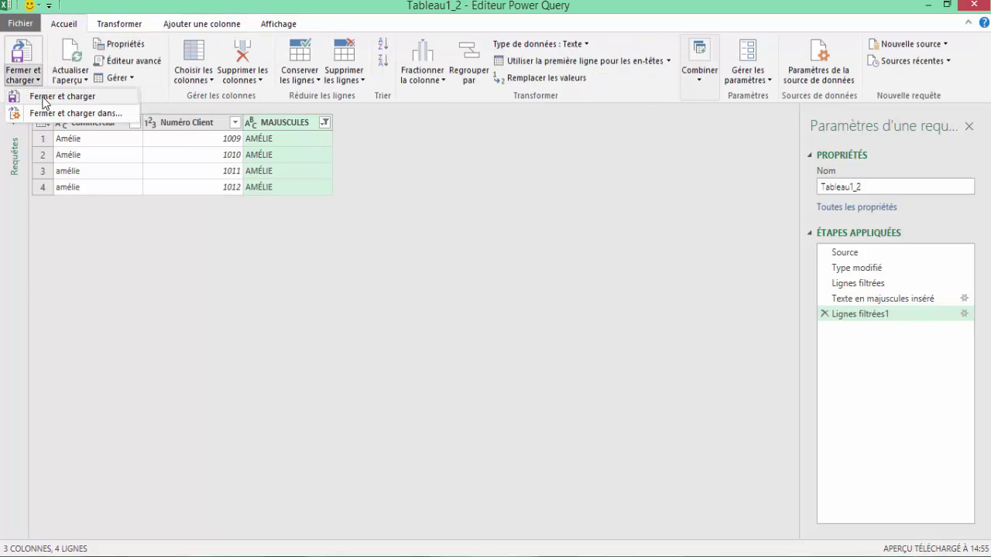
# Step: Load the query to Feuil2 and check the four Amélie rows, clients 1009–1012
pyautogui.click(43, 99)
pyautogui.click(55, 204)
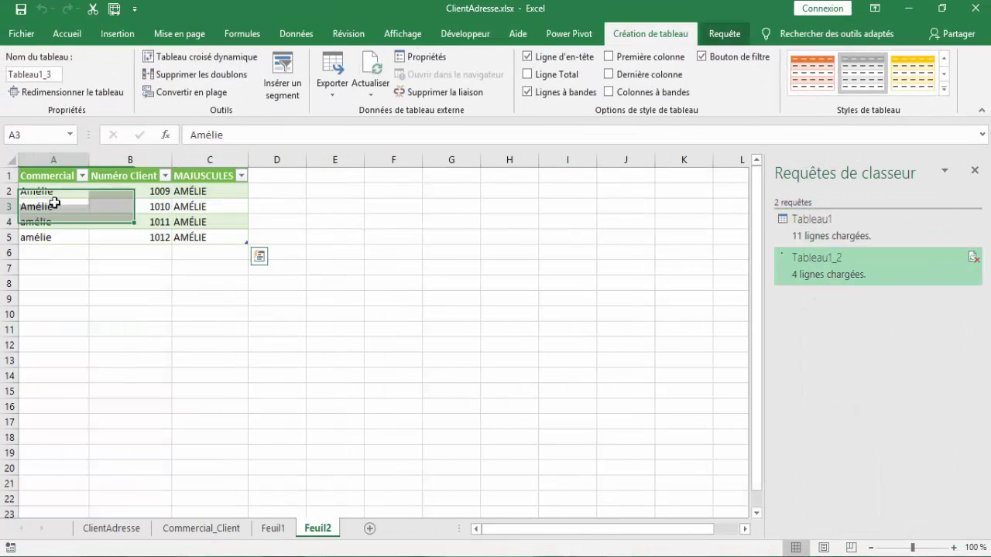
pyautogui.click(36, 192)
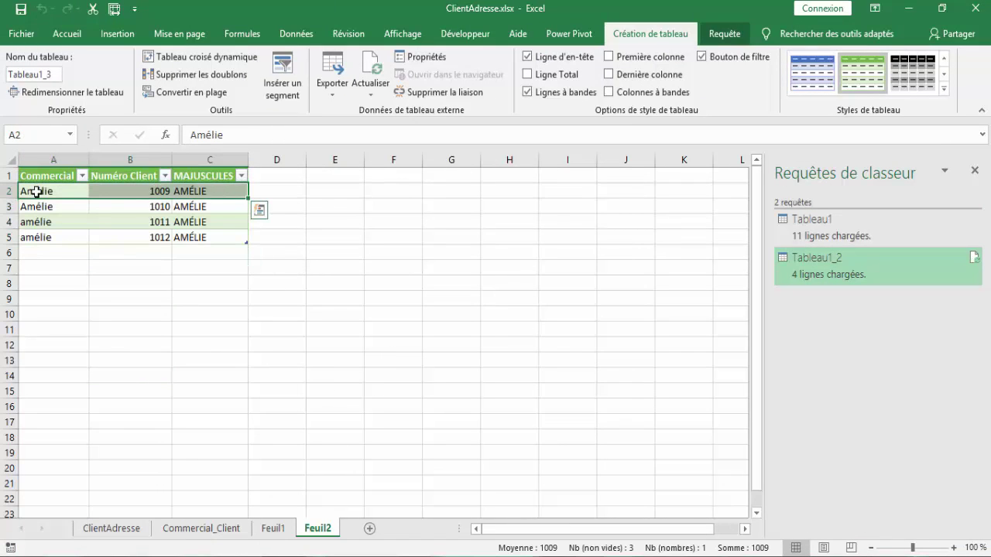
pyautogui.click(45, 224)
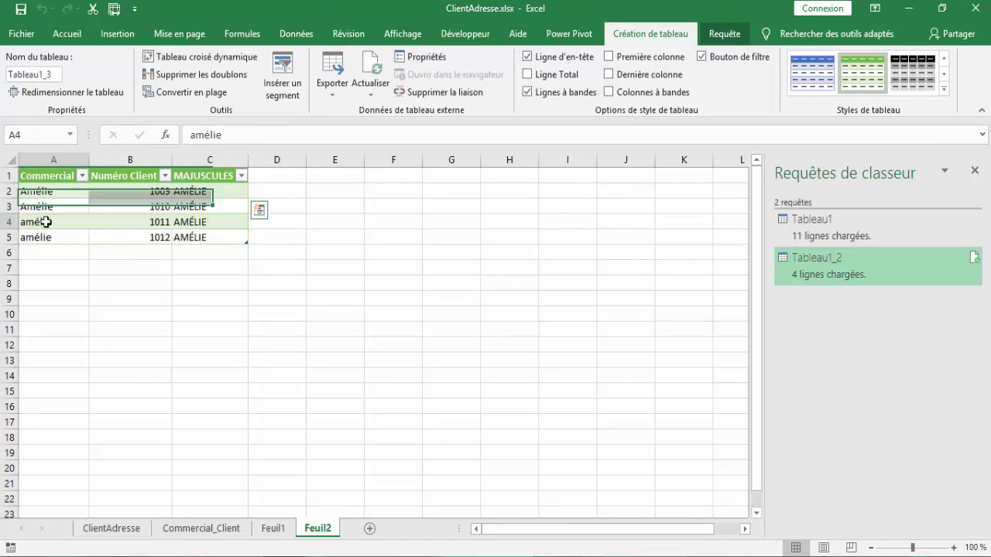
pyautogui.click(48, 237)
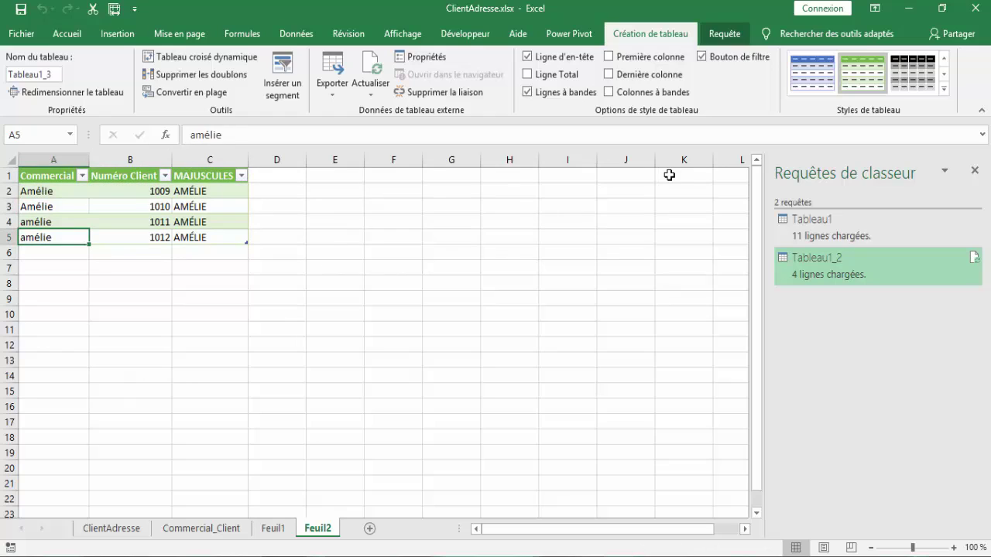